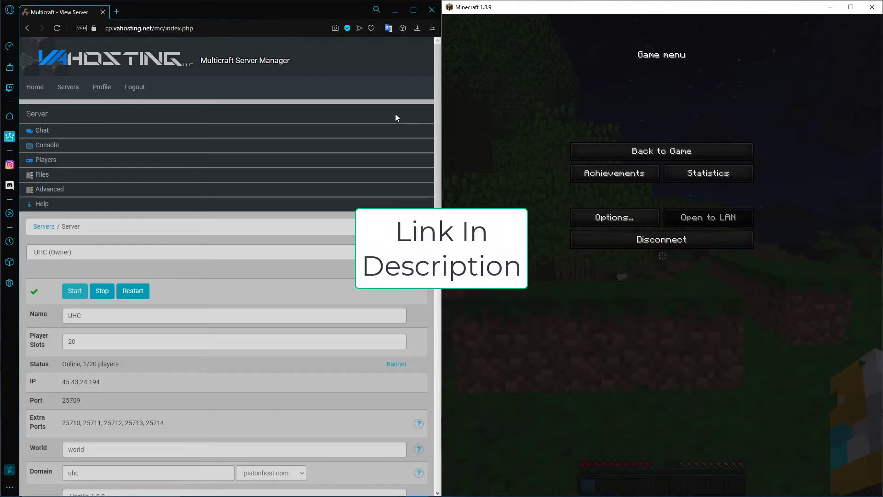
Launch FileZilla, place its window beside the browser, and open the UHC server's FTP File Access page in Multicraft
key("super")
type("file")
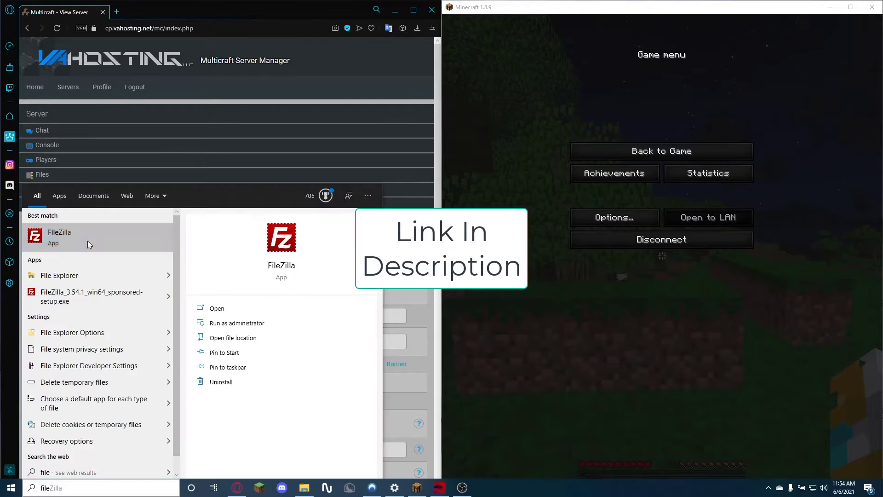
left_click(88, 241)
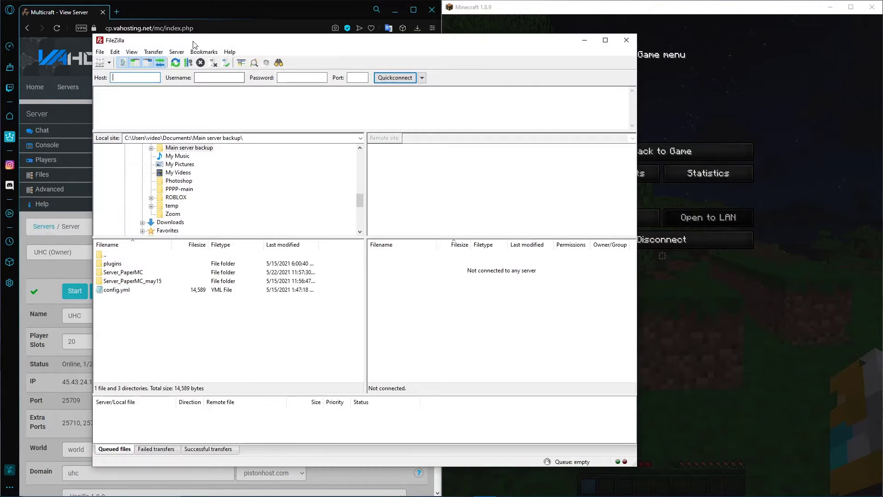
left_click_drag(193, 44, 232, 36)
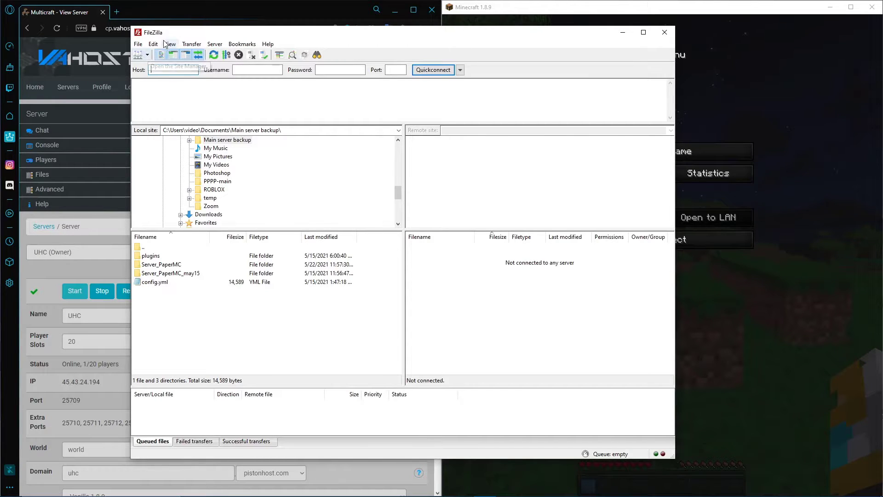
left_click_drag(167, 40, 485, 34)
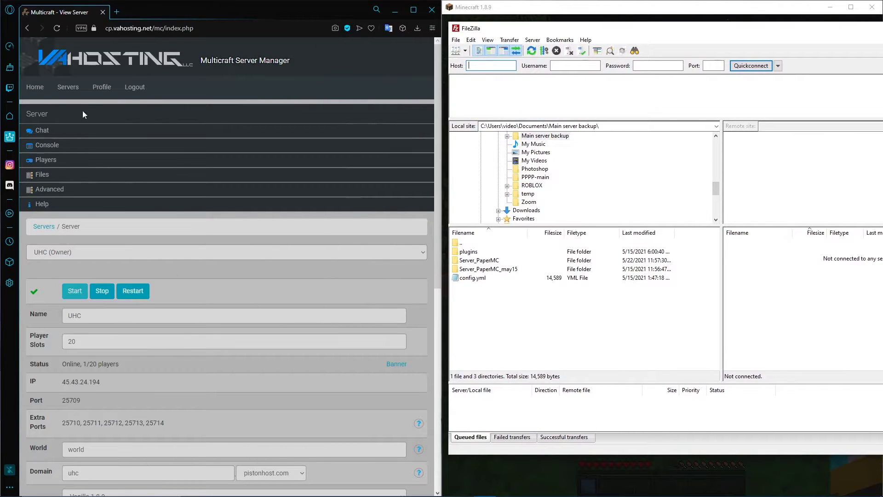
mouse_move(51, 177)
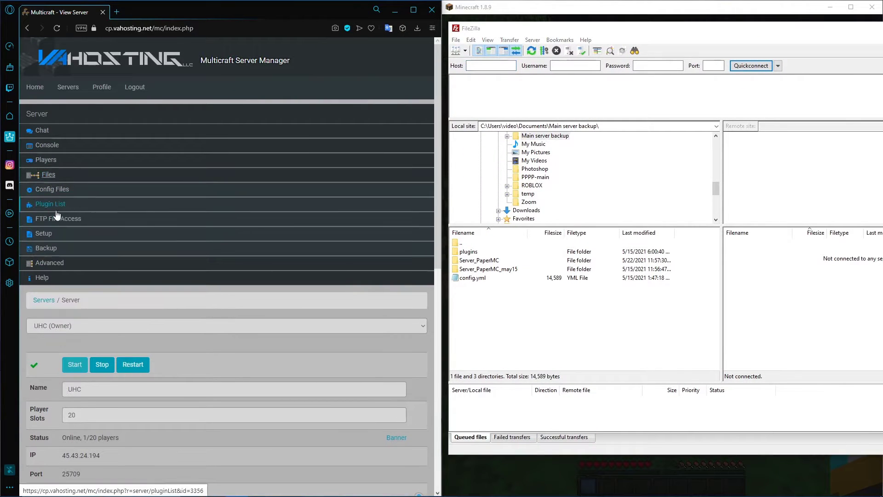
left_click(56, 218)
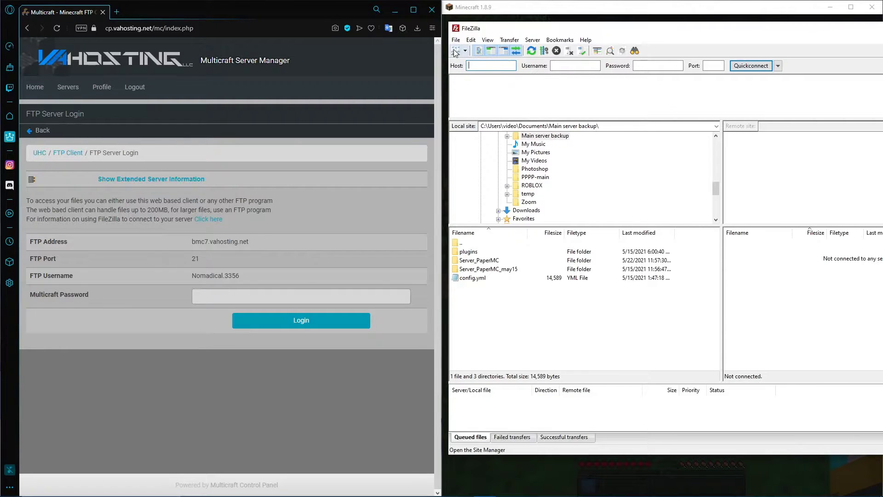
Create a new site named UHC under My Sites in FileZilla's Site Manager
left_click(456, 54)
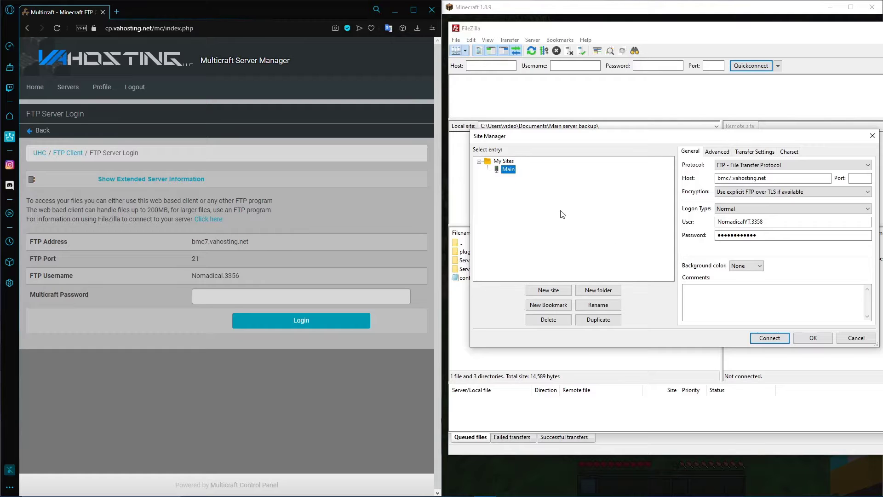
left_click(500, 161)
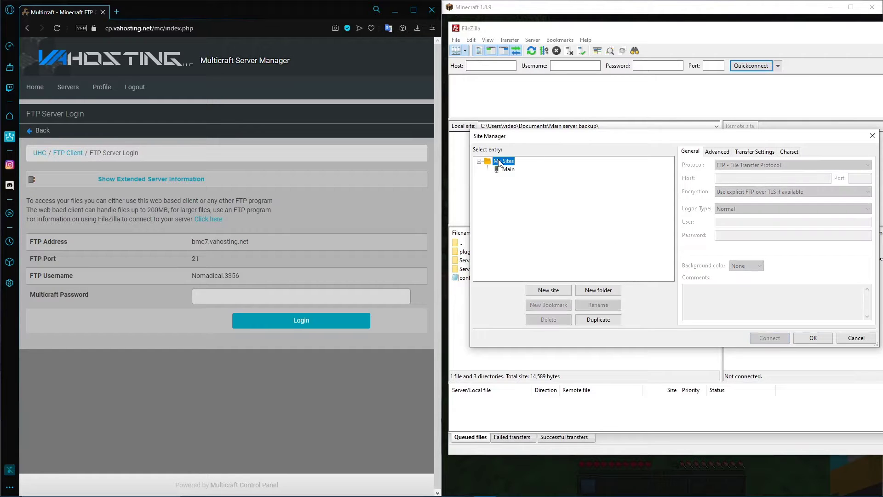
left_click(558, 291)
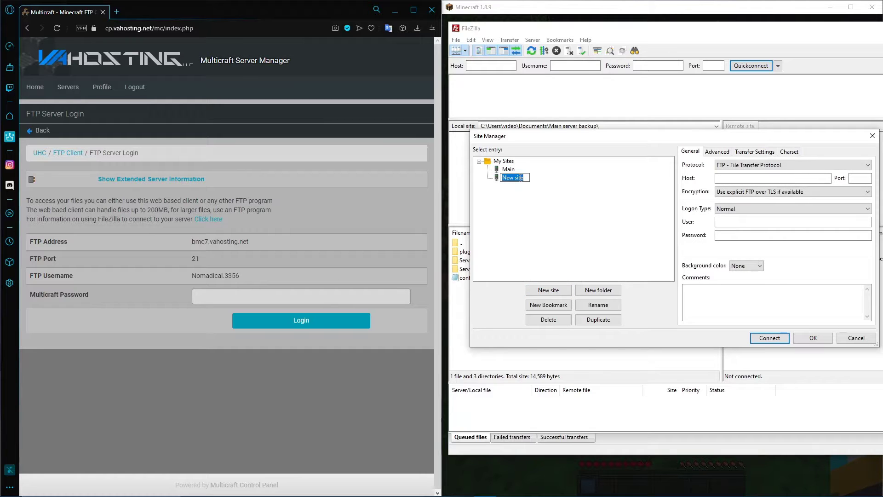
type("UHC")
key("Return")
Copy the FTP address bmc7.vahosting.net from the Multicraft page into the UHC site's host setting
left_click(186, 249)
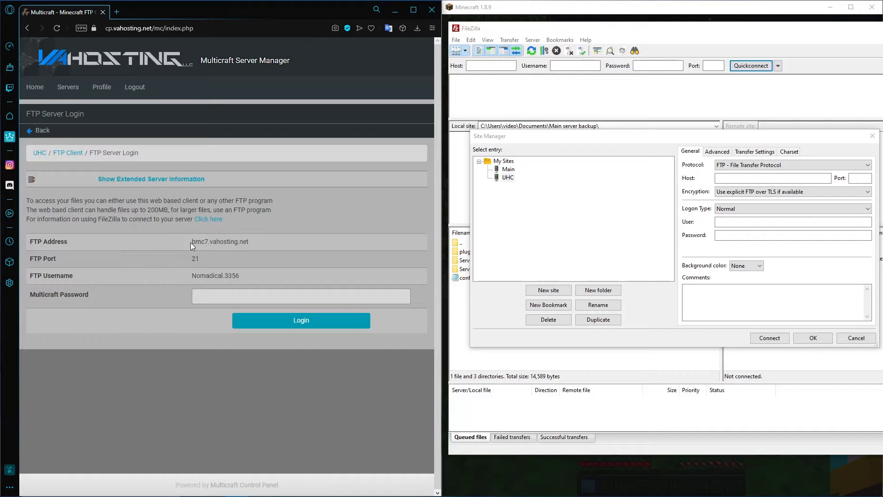
left_click_drag(193, 242, 252, 240)
key("ctrl+c")
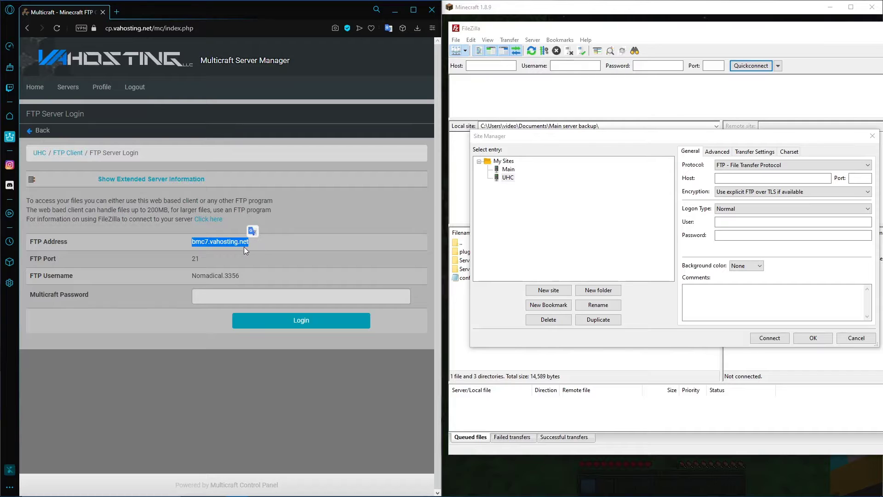
left_click(727, 178)
key("ctrl+v")
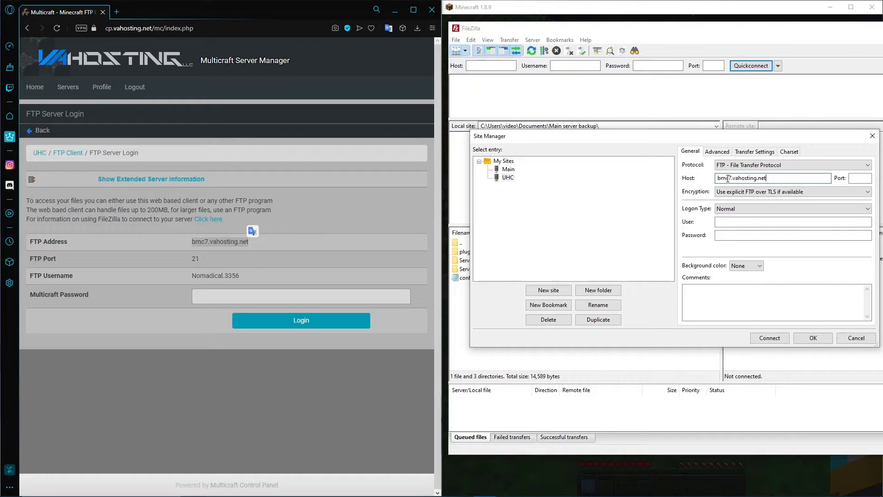
Fill in the UHC site's user with the FTP username copied from Multicraft, and enter the account password
left_click_drag(249, 275, 191, 274)
key("ctrl+c")
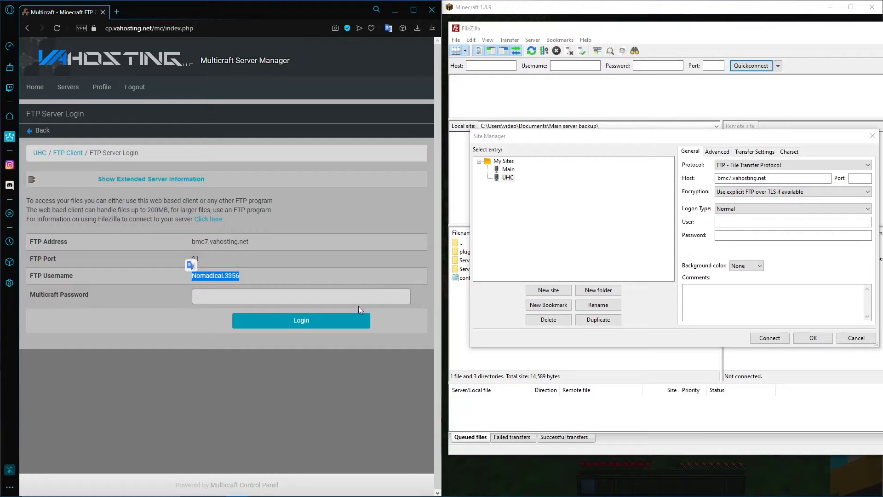
left_click(726, 224)
key("ctrl+v")
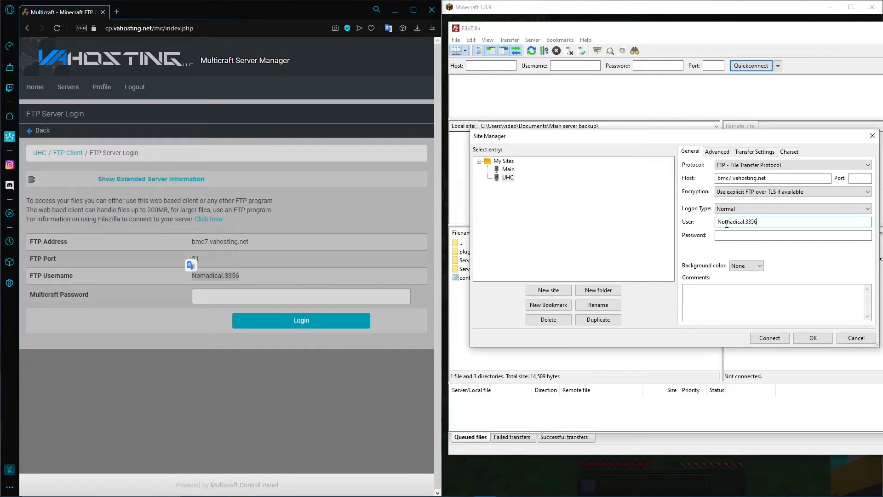
left_click(728, 234)
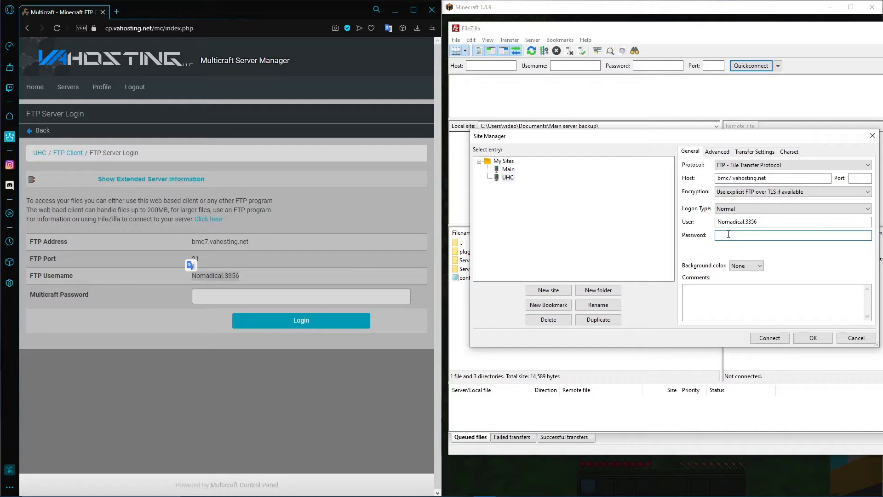
key("ctrl+v")
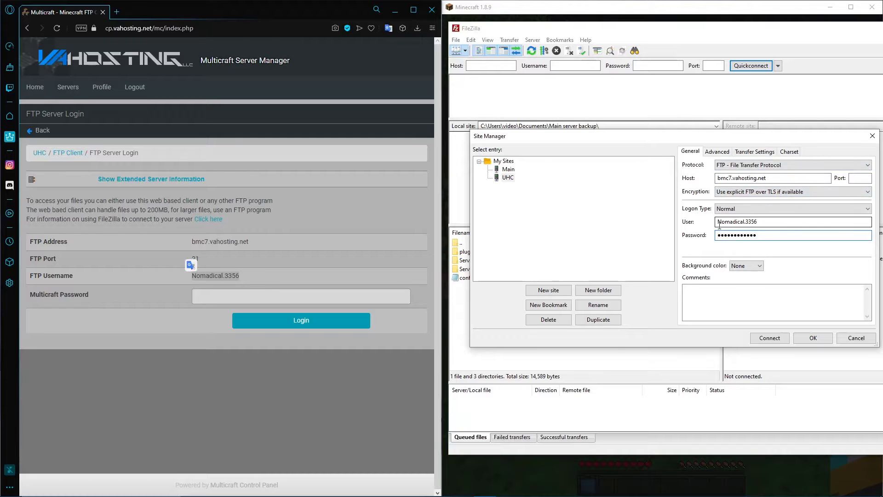
Keep the UHC site's background color at None and connect to the server
left_click(736, 268)
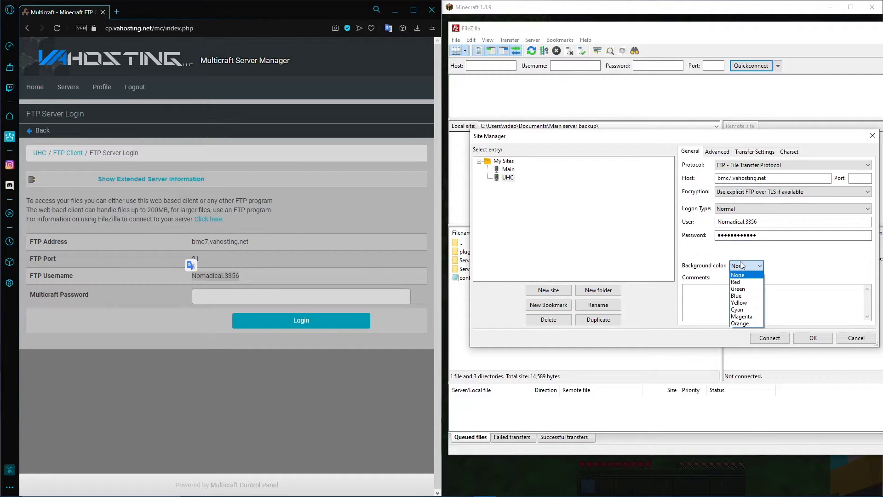
left_click(738, 274)
left_click(785, 340)
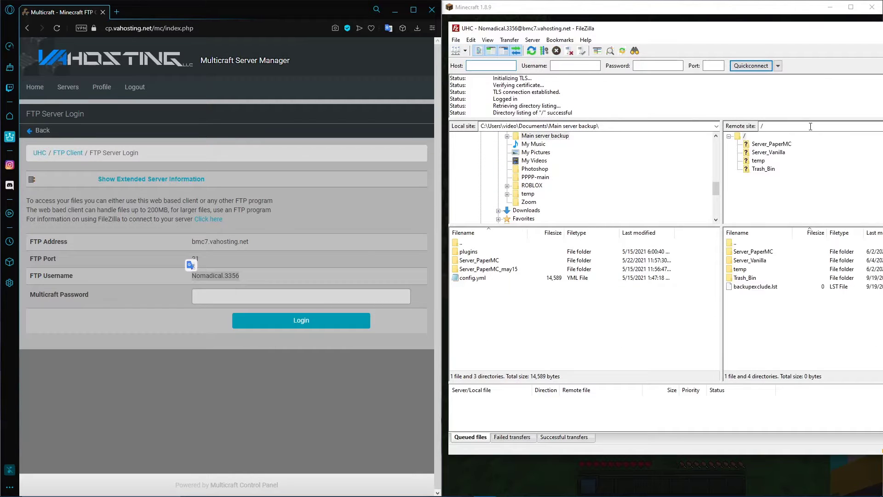
Examine the contents of the logs and world folders inside Server_Vanilla on the remote site
left_click(767, 153)
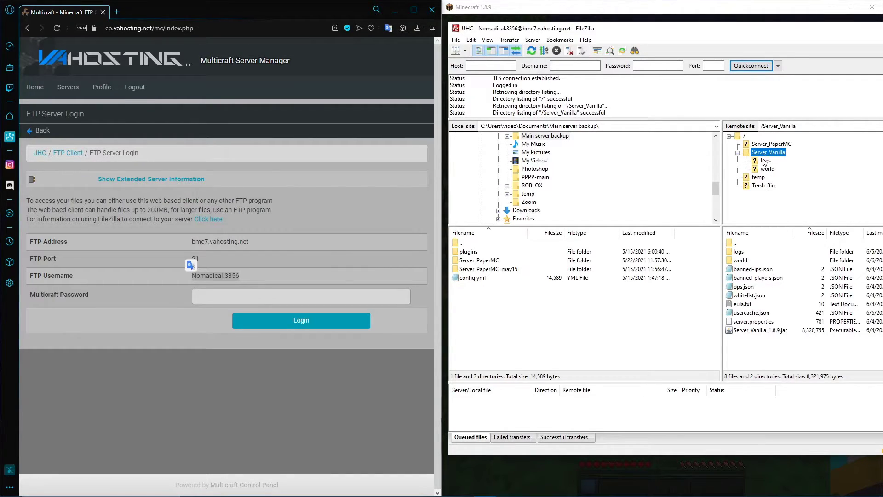
left_click(766, 161)
left_click(765, 170)
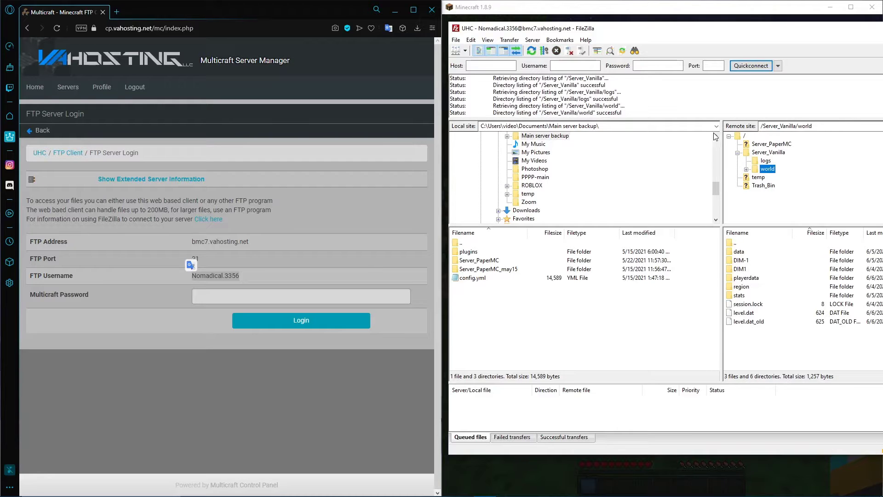
left_click(765, 161)
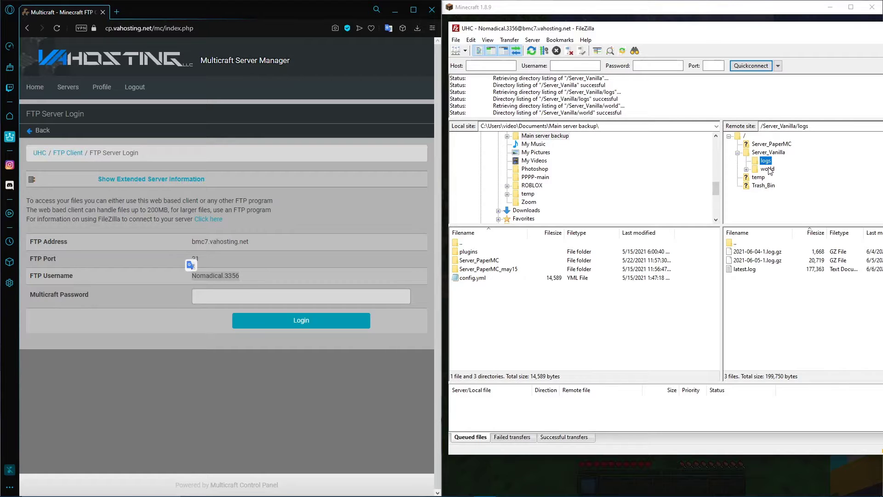
left_click(768, 169)
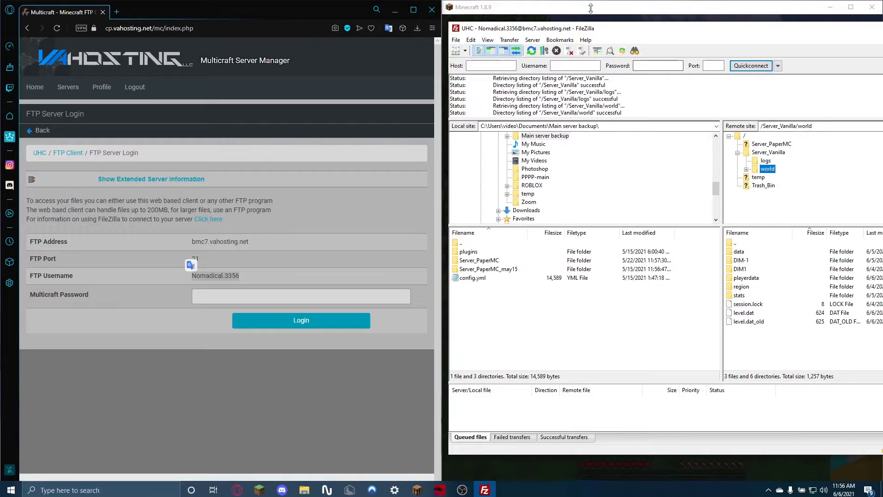
Move the FileZilla window over the browser to uncover Minecraft, and briefly view the running game before pausing it
left_click_drag(632, 31, 85, 44)
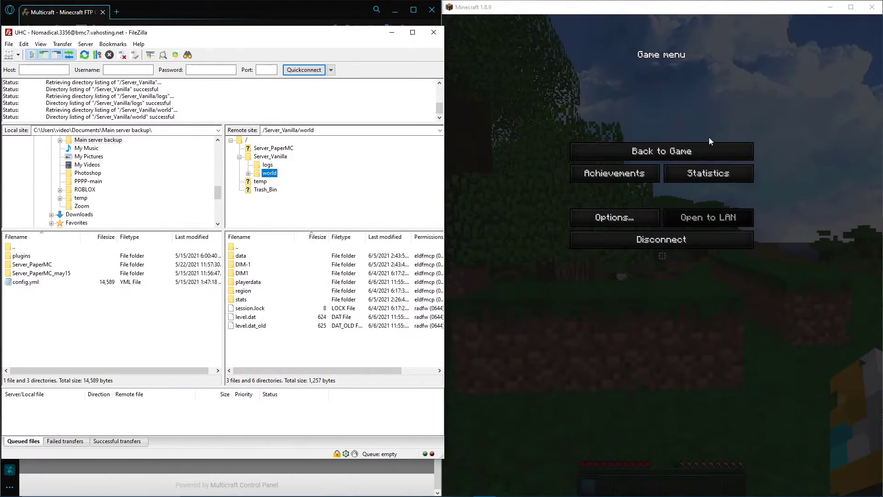
left_click(711, 145)
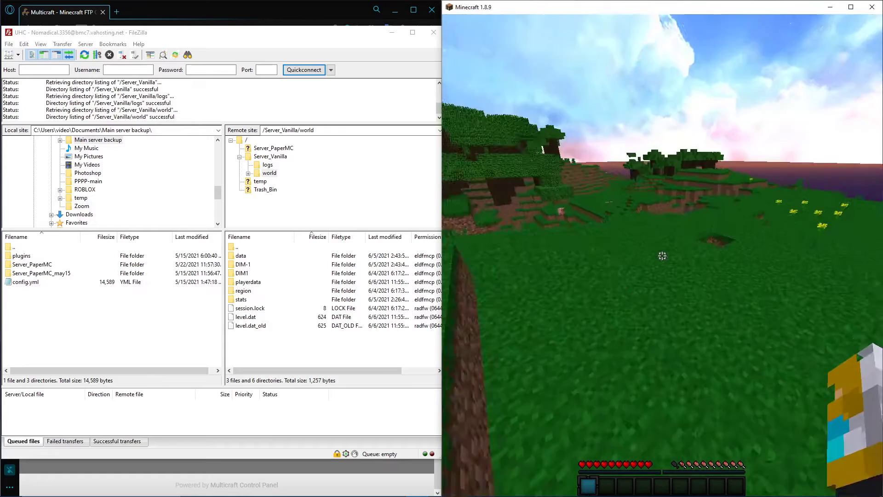
key("Escape")
Show the remote Server_Vanilla/world folder, and walk around the matching Minecraft world before pausing the game
left_click(272, 156)
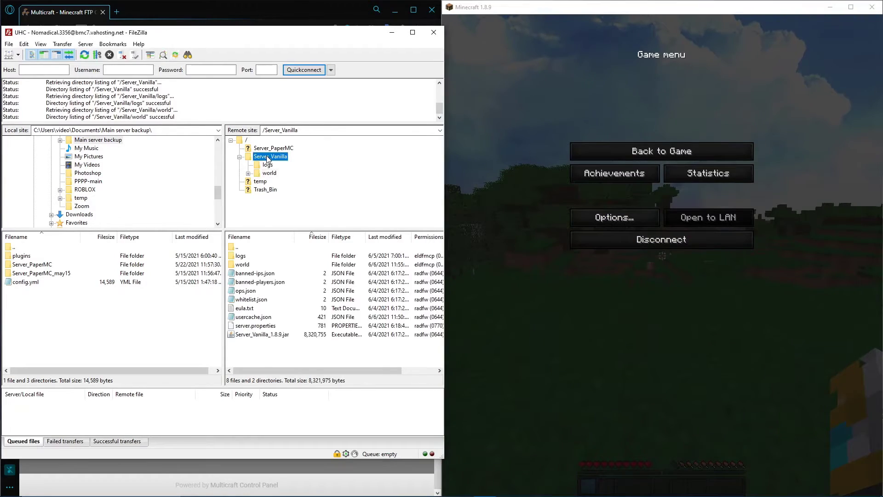
left_click(270, 174)
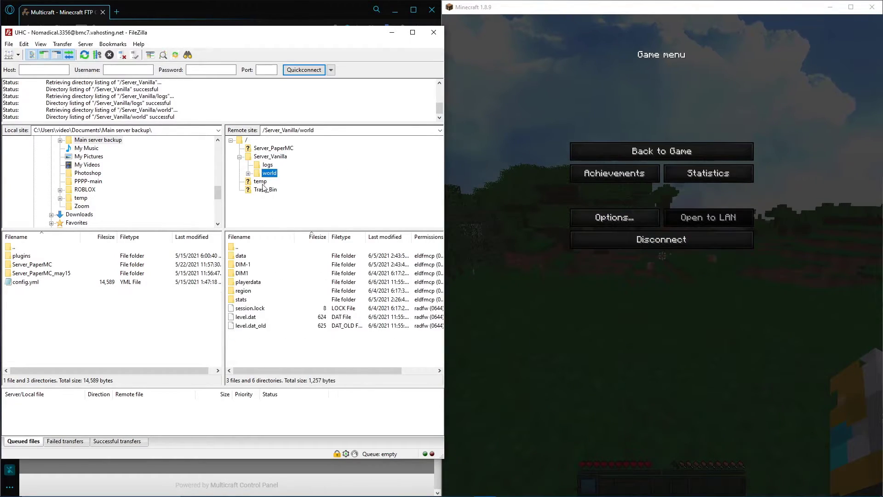
left_click(590, 148)
key("w")
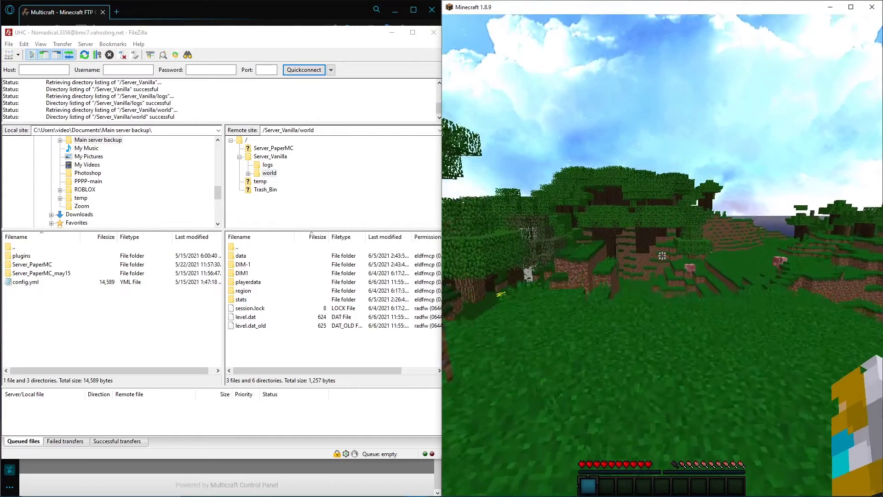
key("w")
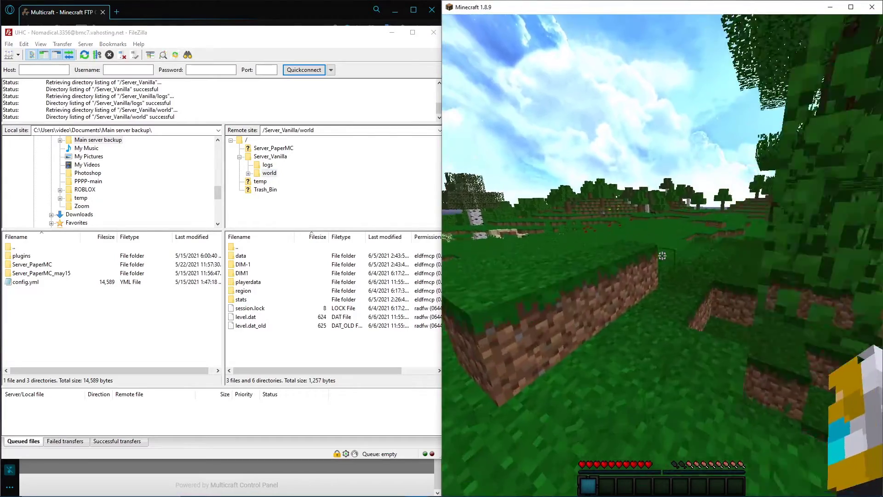
key("Escape")
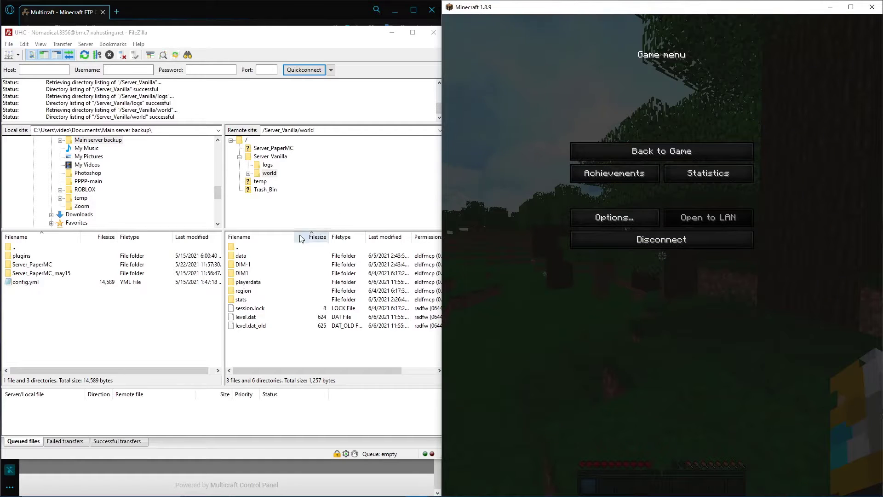
Review the individual files in the remote Server_Vanilla folder, from banned-ips.json through server.properties to Server_Vanilla_1.8.9.jar
left_click(274, 157)
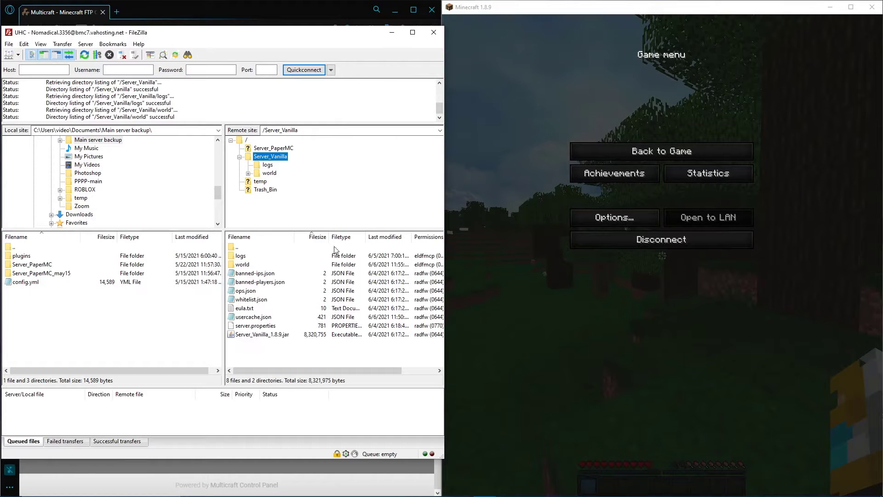
left_click(253, 274)
left_click(274, 283)
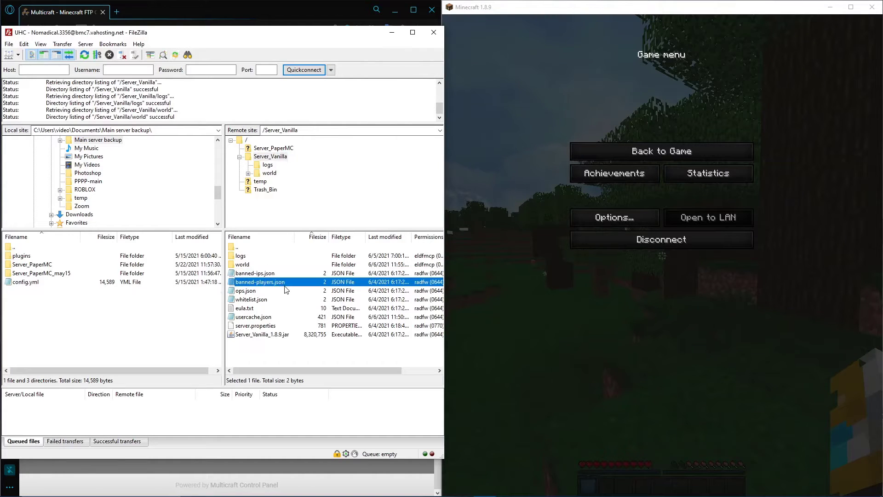
left_click(272, 291)
left_click(278, 300)
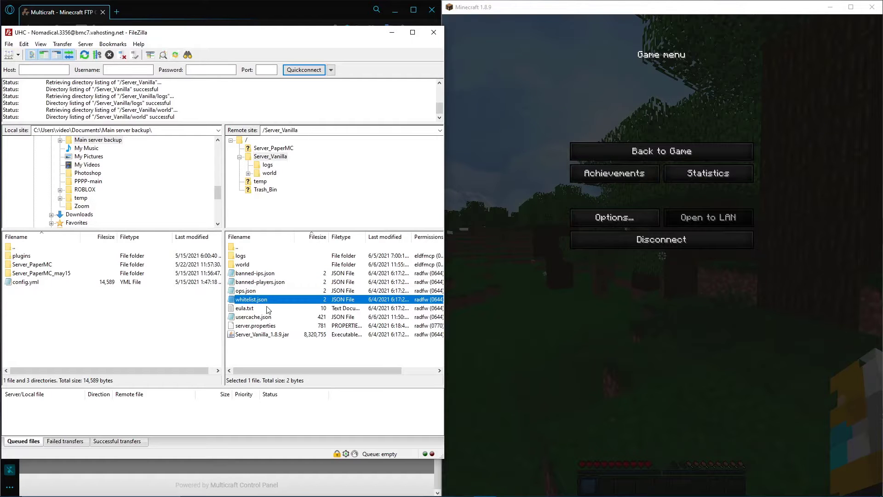
left_click(270, 308)
left_click(273, 317)
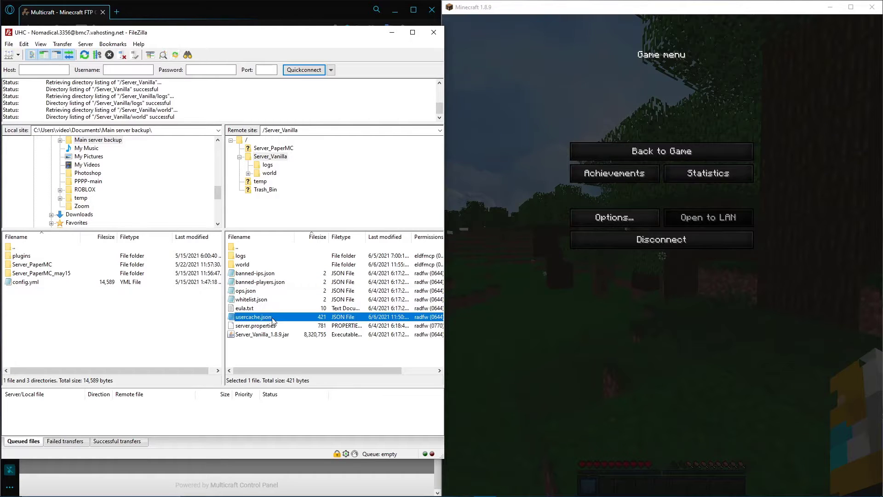
left_click(281, 326)
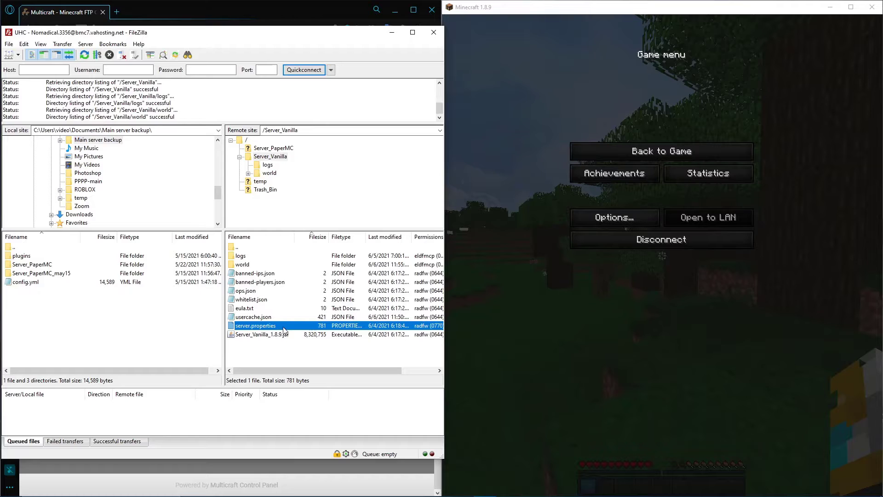
left_click(293, 335)
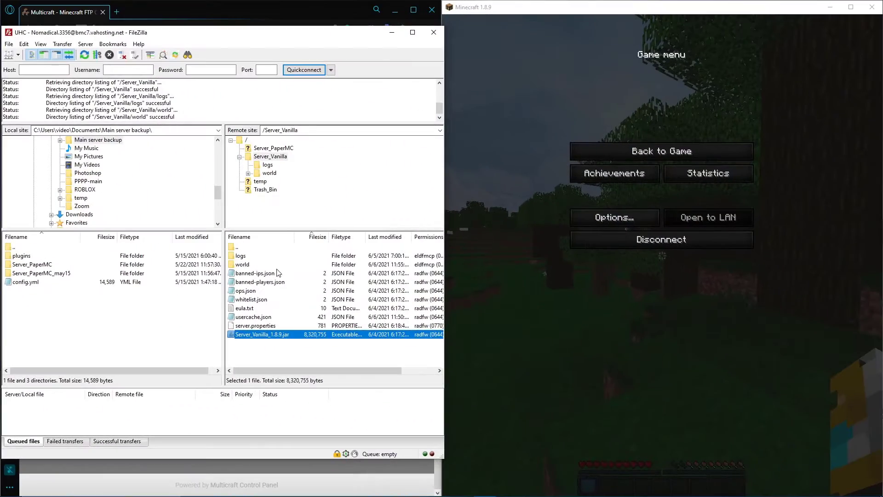
Highlight banned-ips.json and banned-players.json one after the other in the remote Server_Vanilla folder
left_click(272, 275)
left_click(282, 283)
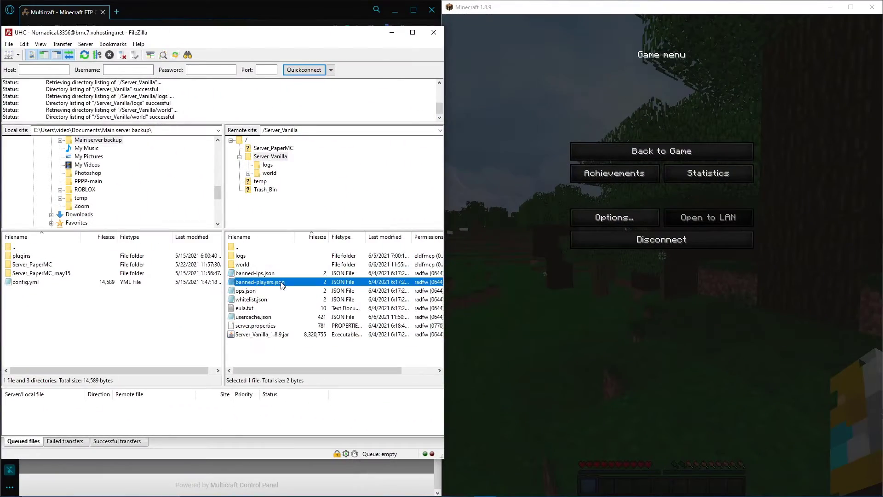
left_click(631, 148)
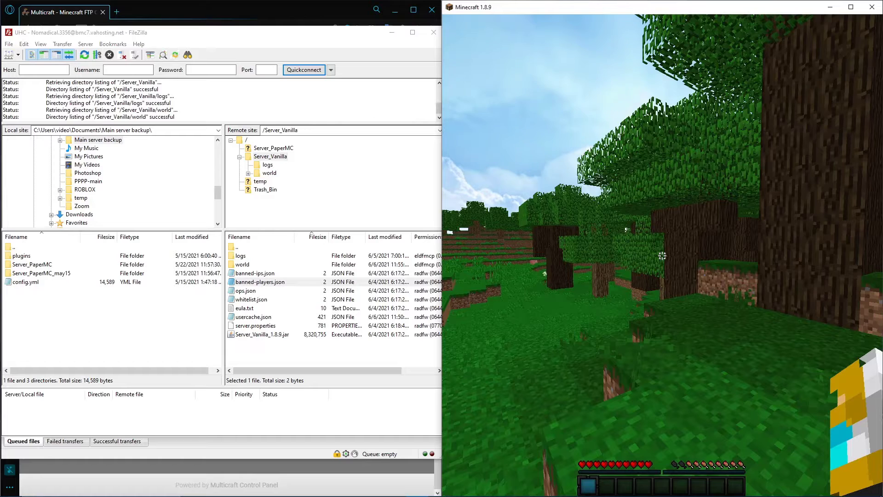
type("/ban")
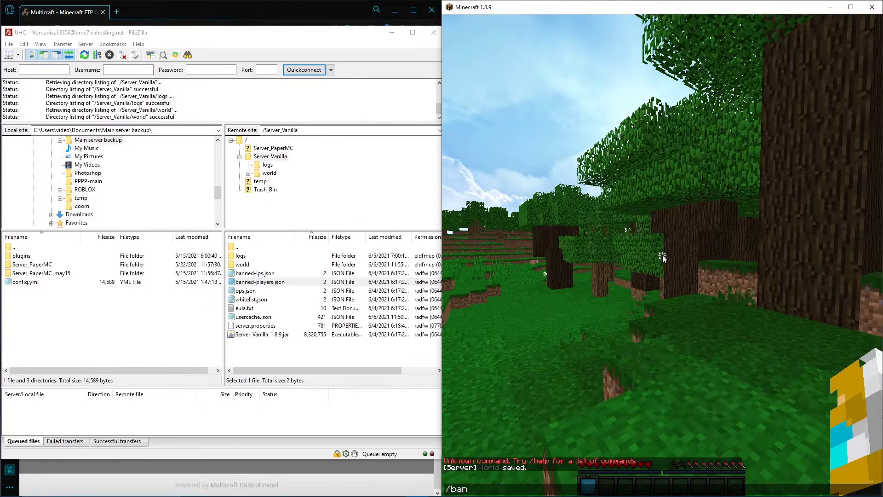
key("Escape")
key("Escape")
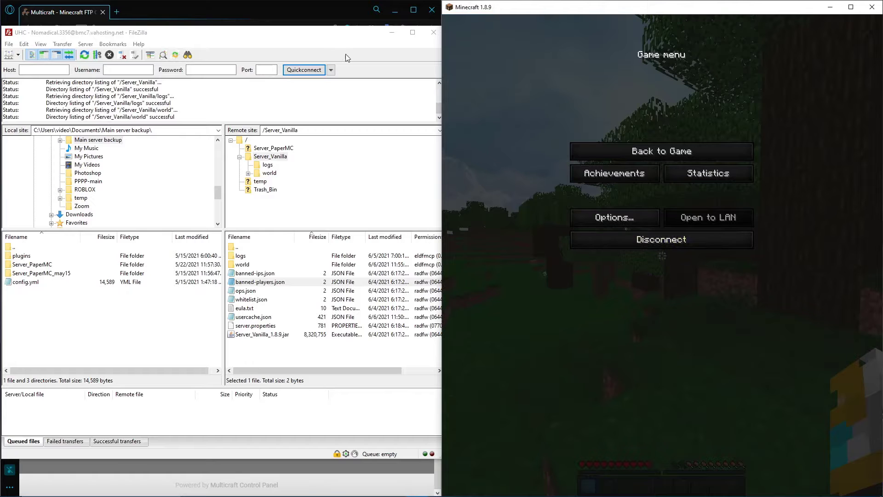
Move the FileZilla window off the browser and open the UHC server's console in the Multicraft control panel
left_click_drag(314, 36, 635, 42)
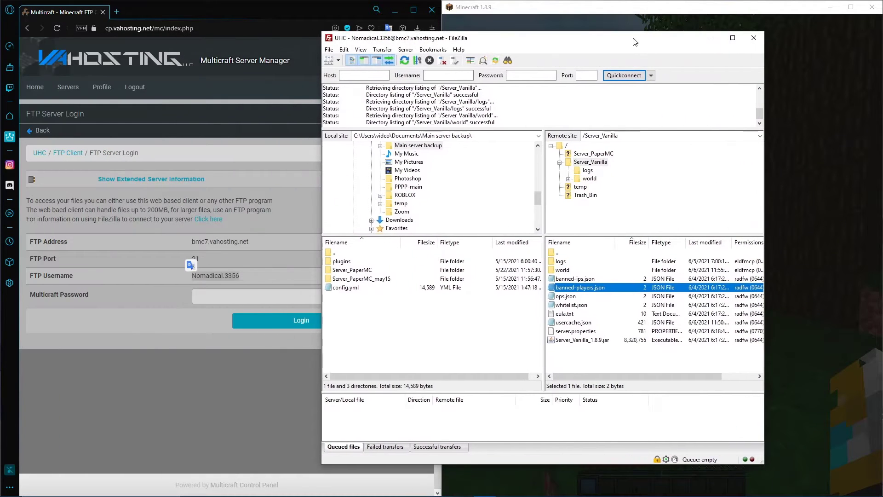
left_click(236, 12)
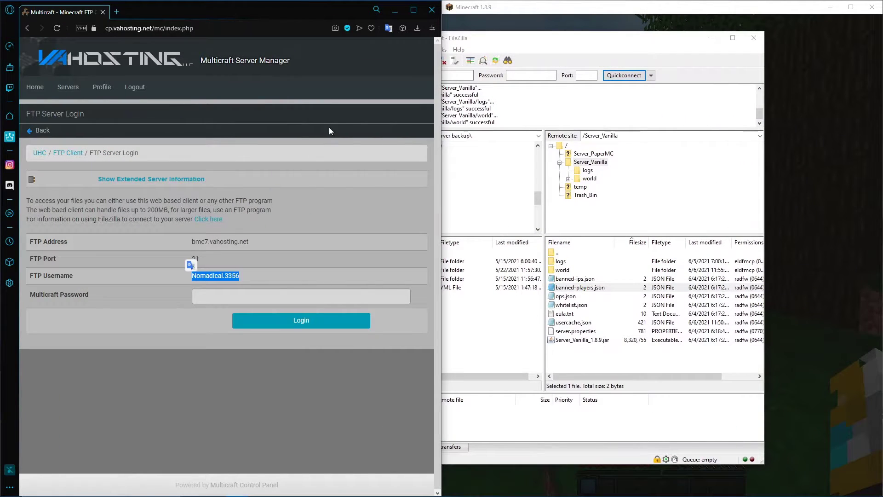
left_click(115, 133)
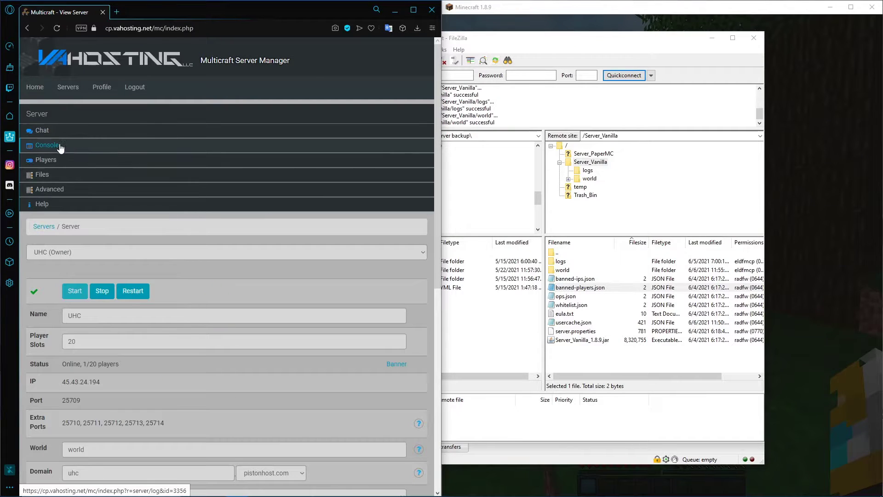
left_click(48, 145)
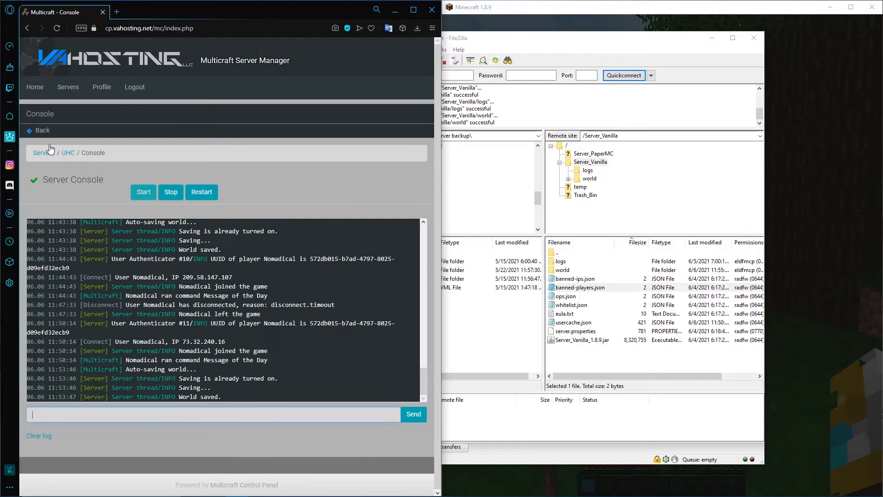
Grant the player operator status by sending the op command with the player's username in the Multicraft server console
left_click(125, 416)
type("op Nomadical")
key("Return")
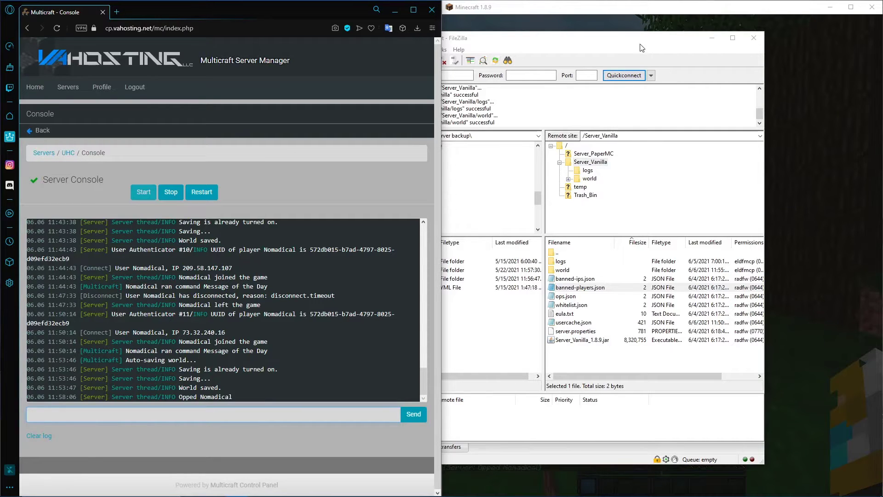
Uncover Minecraft, resume the game and ban the player's own account with the /ban chat command
left_click_drag(642, 41, 0, 33)
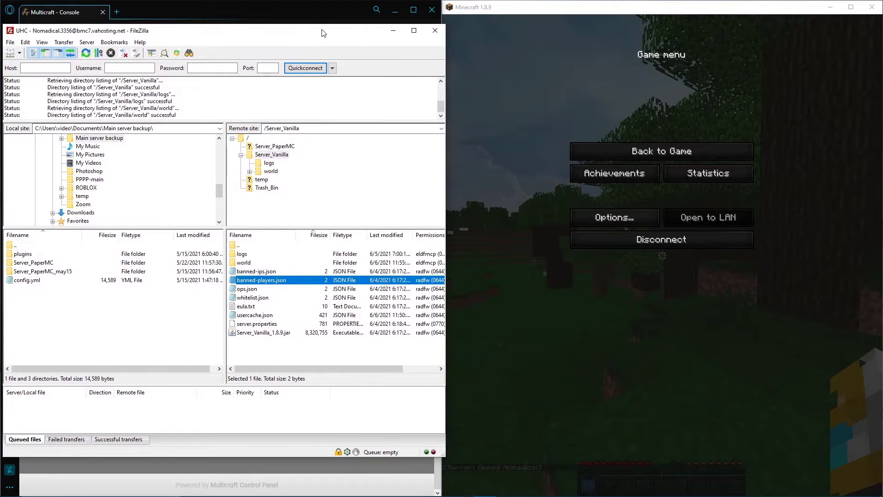
left_click(702, 153)
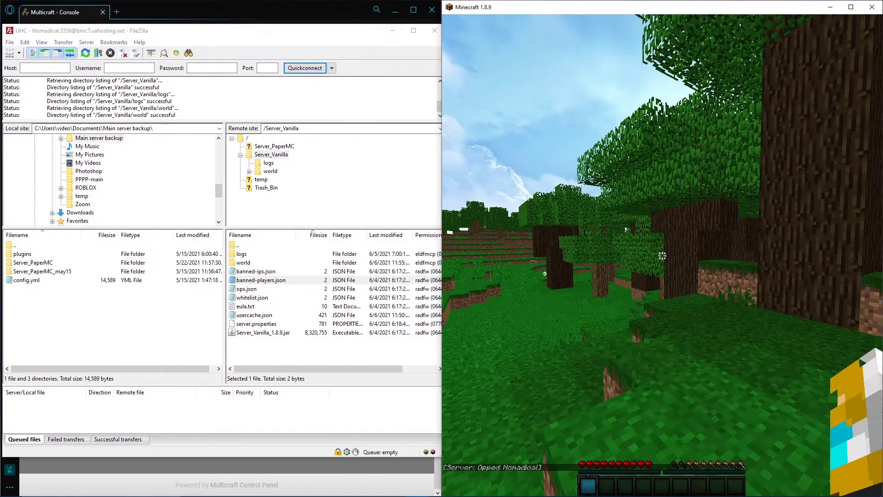
type("/ban Nomadi")
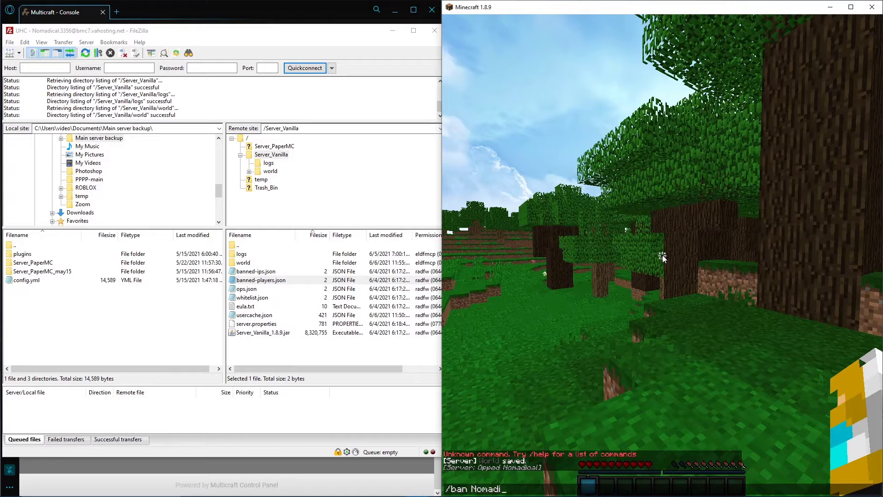
type("cal")
key("Return")
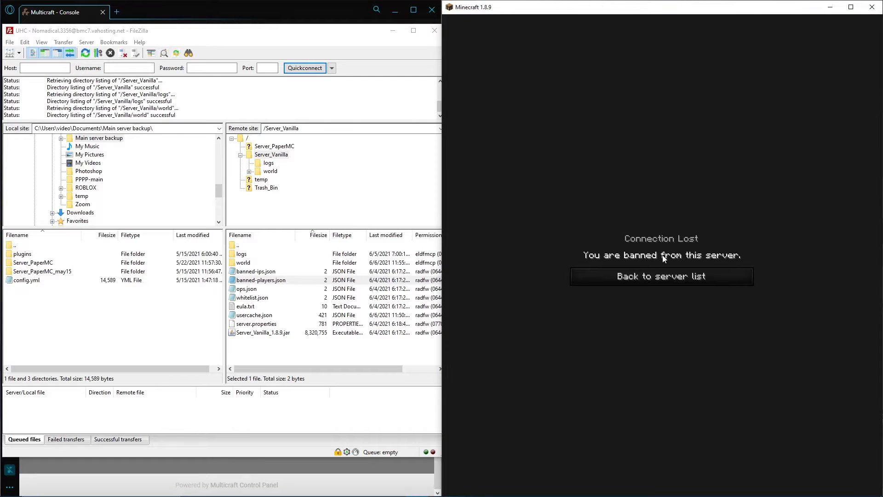
Refresh FileZilla's file lists, view the ban entry in the remote banned-players.json, and close the file
left_click_drag(354, 31, 439, 31)
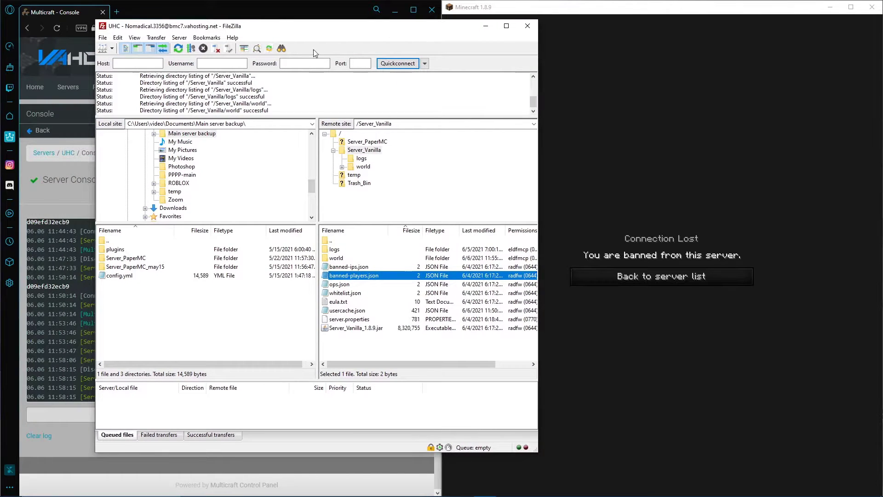
left_click(178, 49)
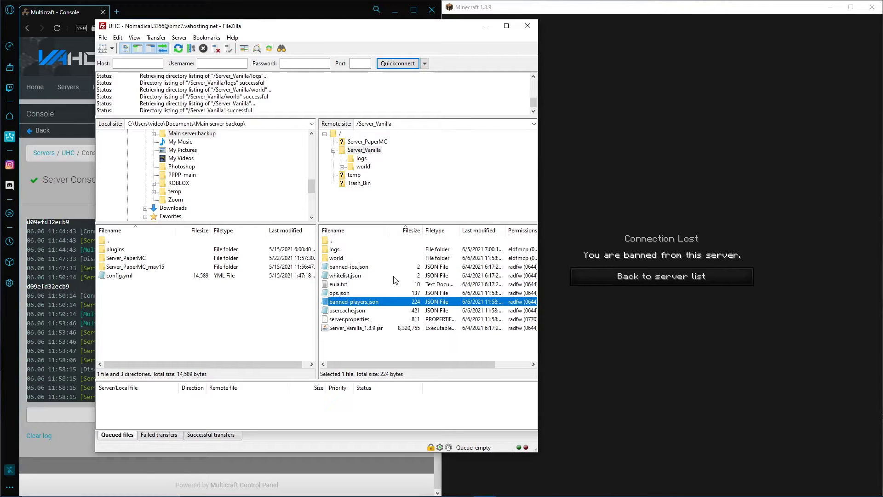
right_click(391, 302)
left_click(405, 328)
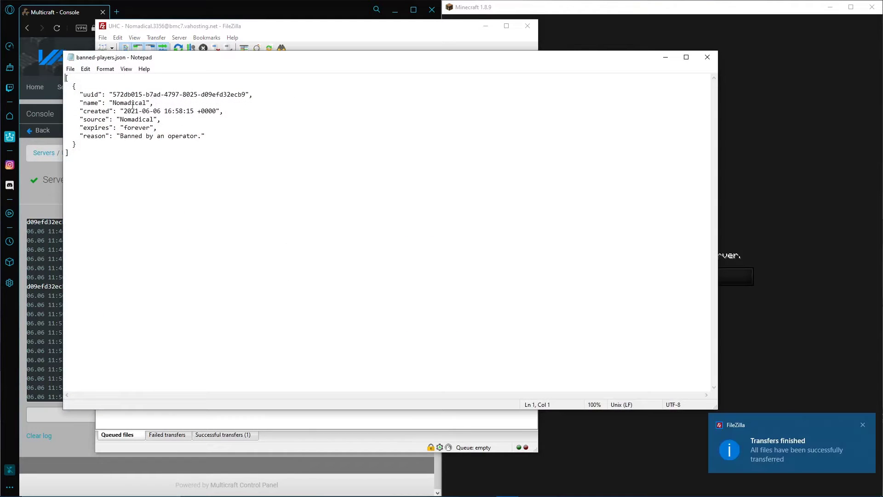
left_click_drag(112, 103, 217, 140)
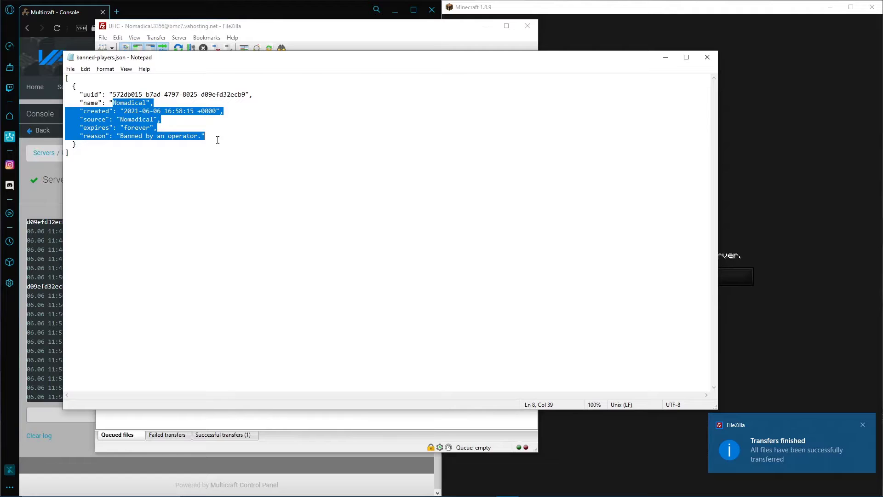
left_click(218, 139)
left_click(707, 57)
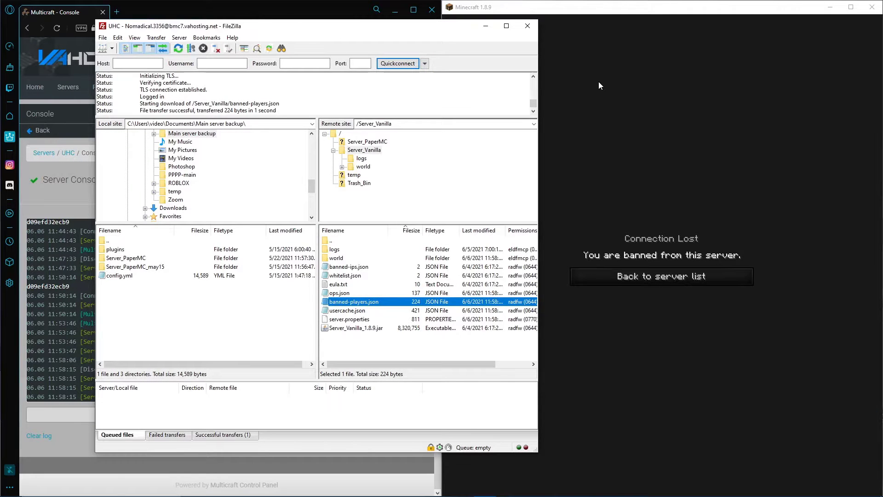
Switch back to the Multicraft console and unban the player by sending the pardon command with the player's username
left_click(603, 115)
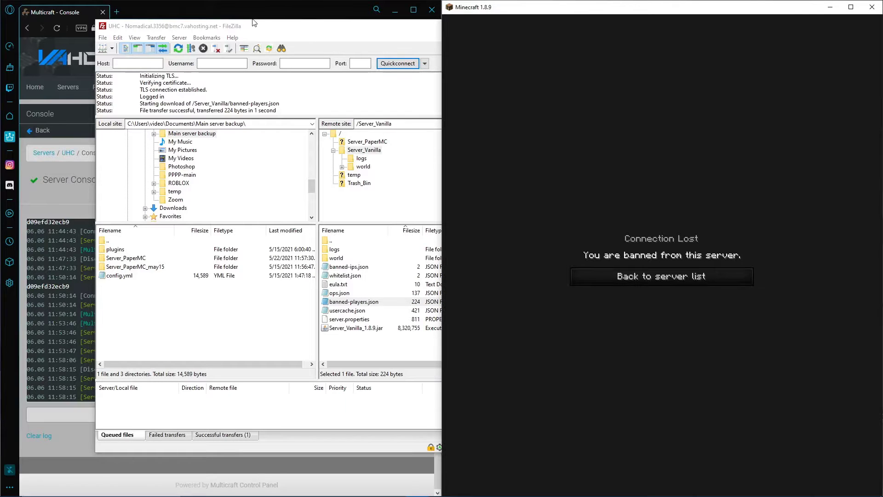
left_click_drag(259, 28, 574, 36)
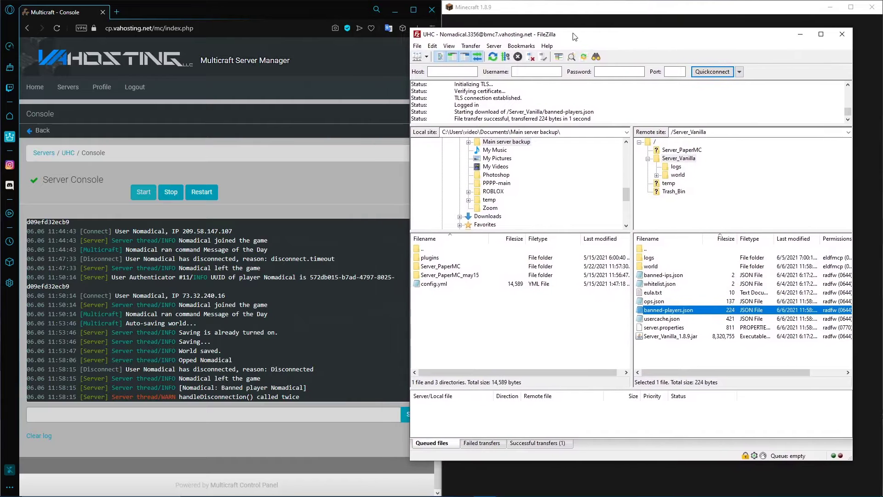
left_click(263, 5)
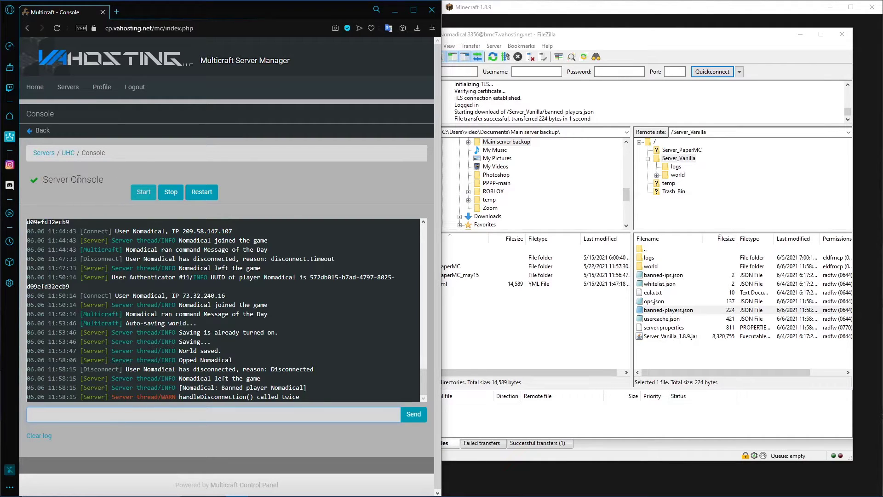
type("ardon Nomadical")
key("Return")
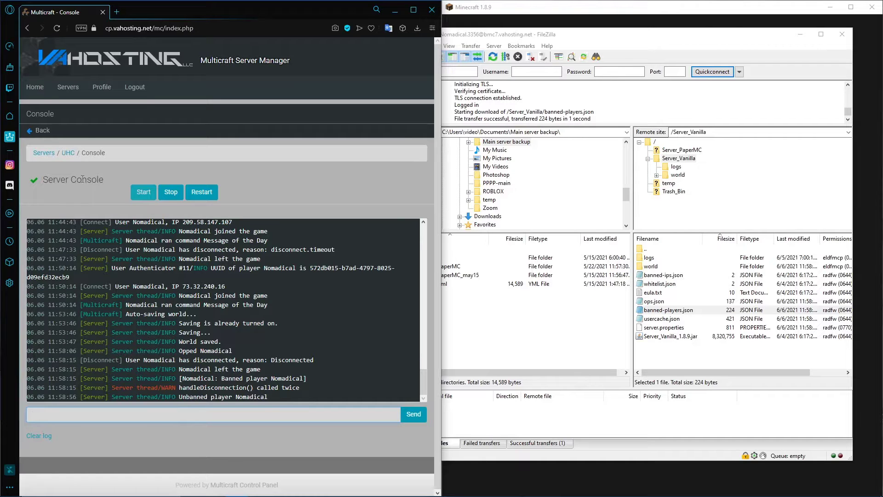
Uncover Minecraft, rejoin the server named Hello from the multiplayer list, and pause the game
left_click_drag(759, 37, 347, 35)
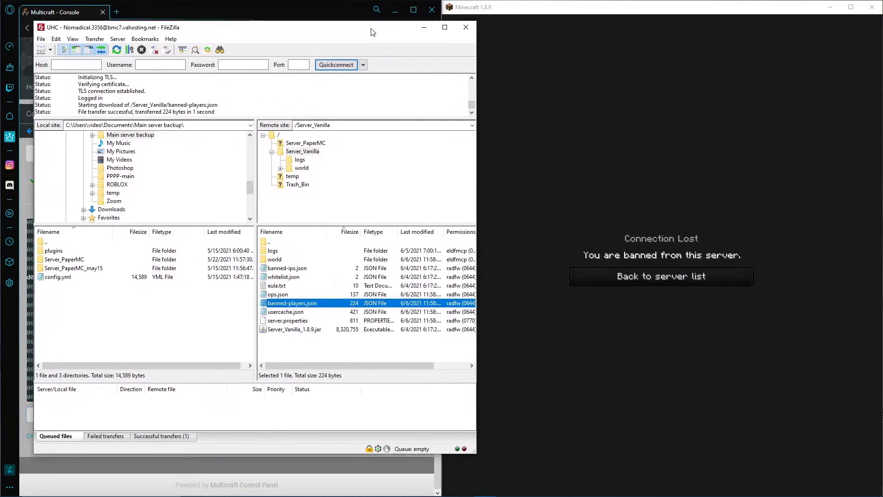
left_click(674, 282)
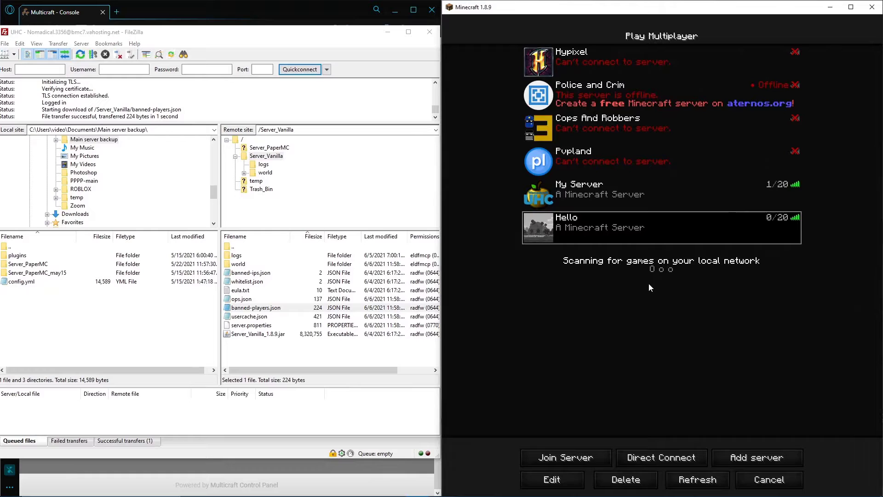
left_click(545, 227)
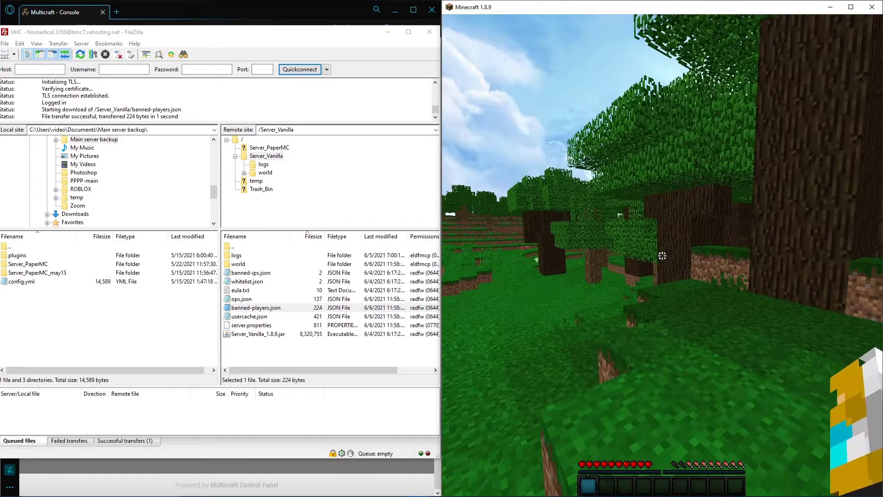
key("Escape")
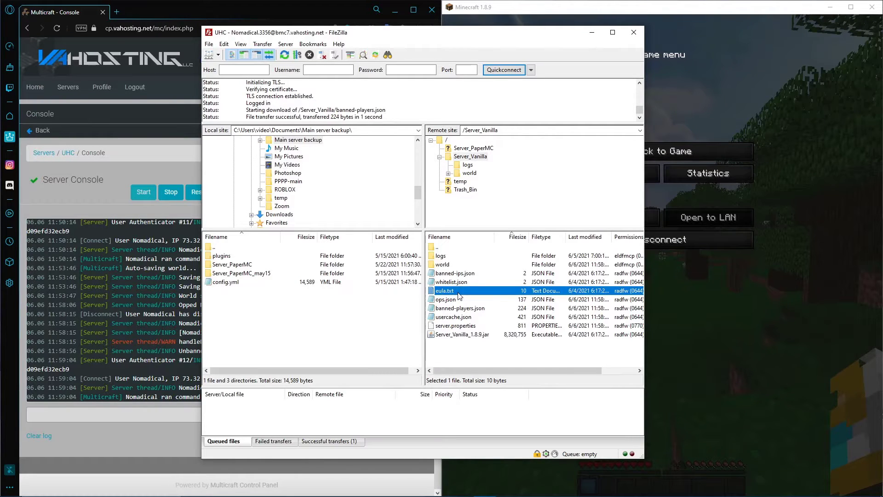
View the contents of eula.txt from the remote Server_Vanilla folder, and close the file
right_click(458, 296)
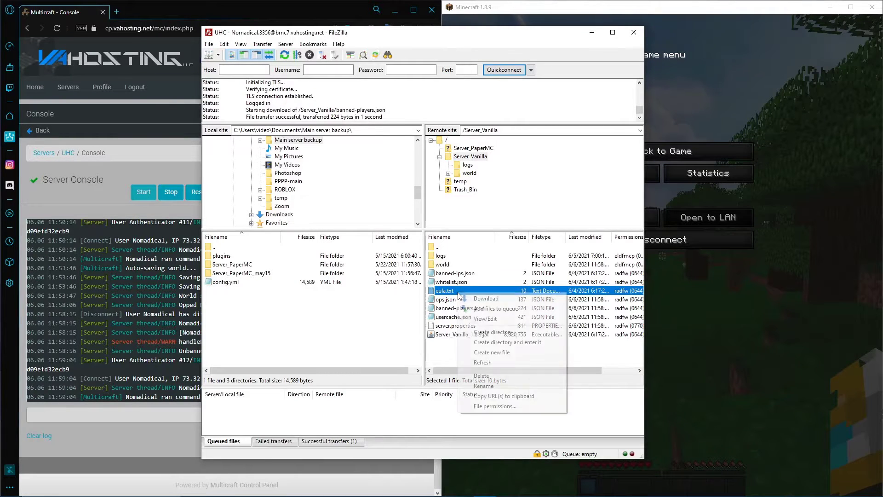
left_click(475, 319)
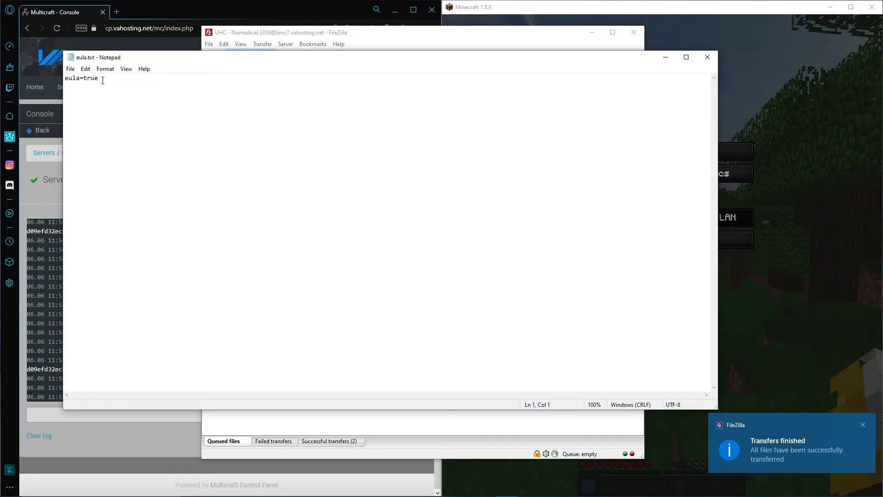
left_click(707, 57)
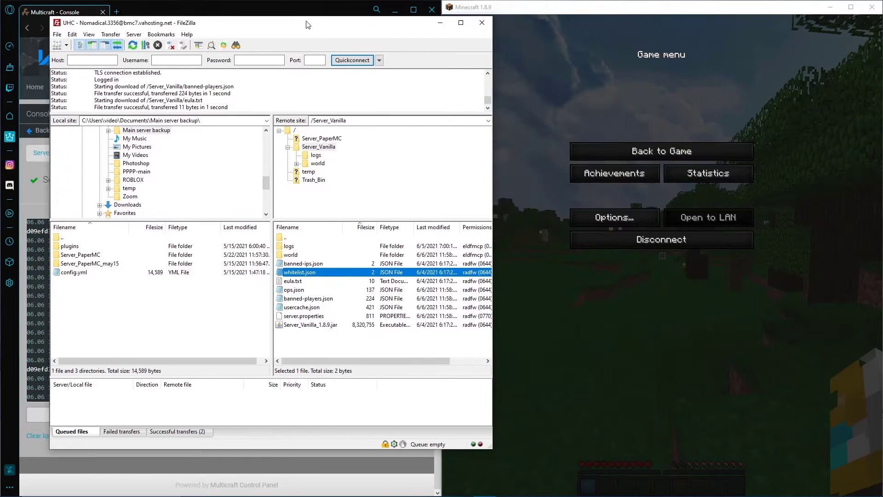
Uncover Minecraft, resume the game and turn on the server whitelist with the chat command /whitelist on
left_click_drag(270, 35, 258, 36)
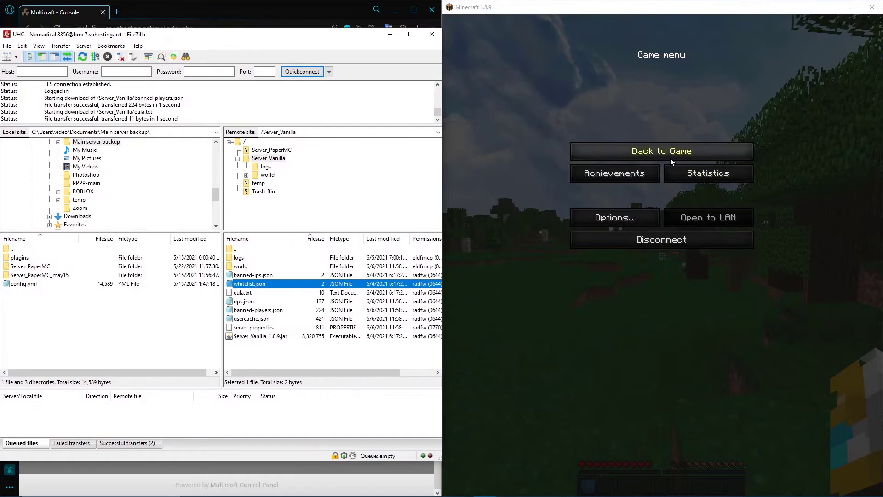
left_click(669, 157)
type("/whi")
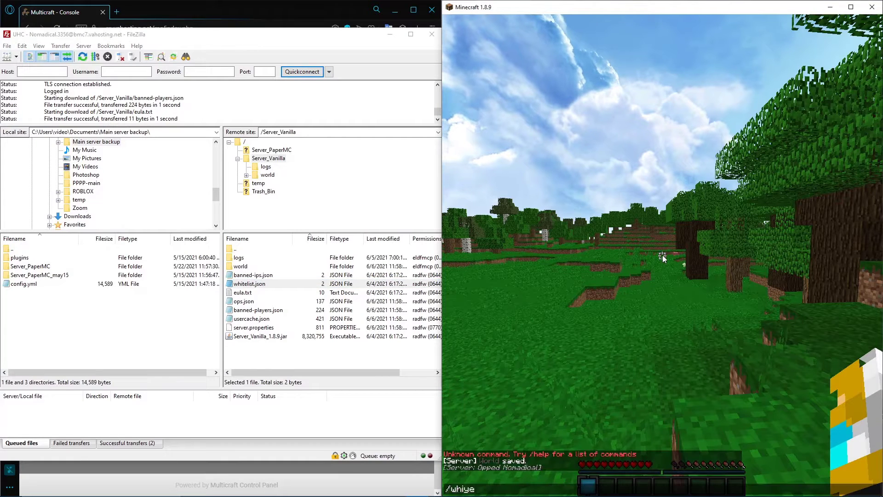
type("telist on")
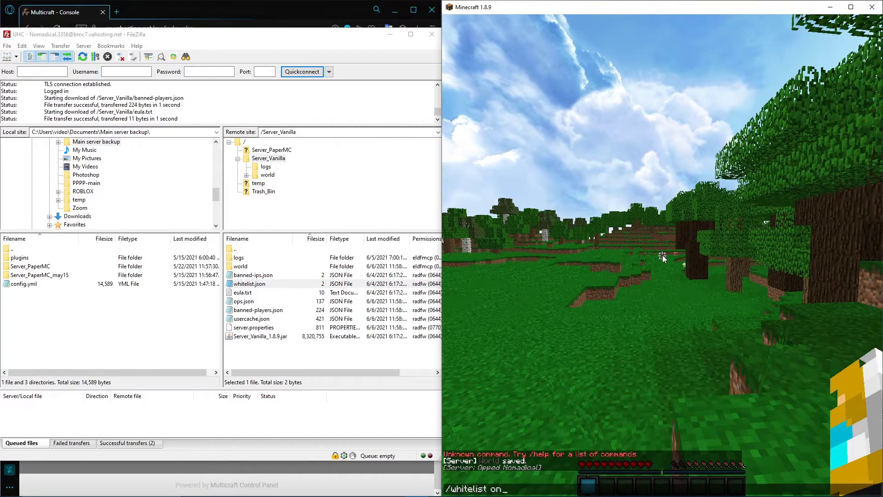
key("Return")
key("w")
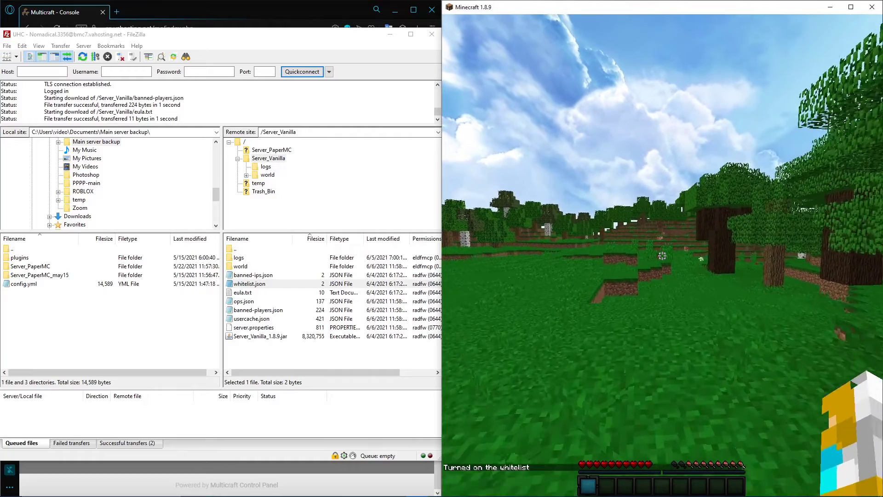
Add the player to the server whitelist with the chat command /whitelist add and the player's username, and pause the game
key("slash")
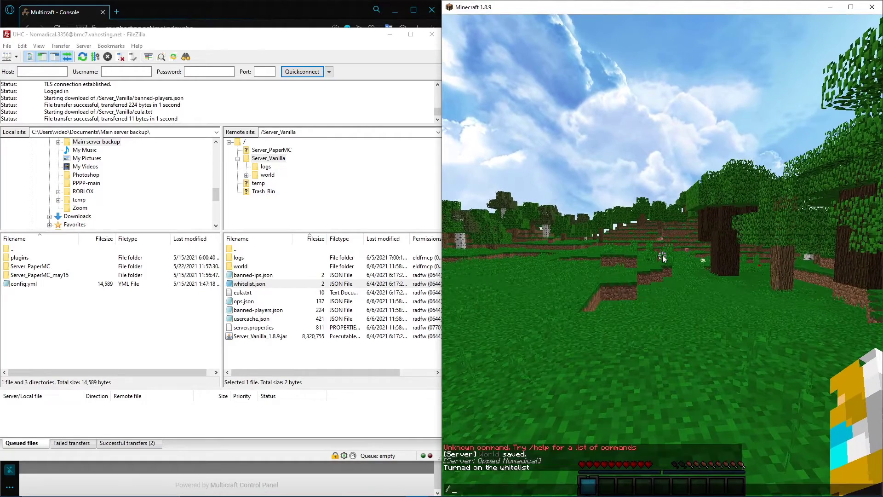
type("add")
key("BackSpace")
key("BackSpace")
key("BackSpace")
key("BackSpace")
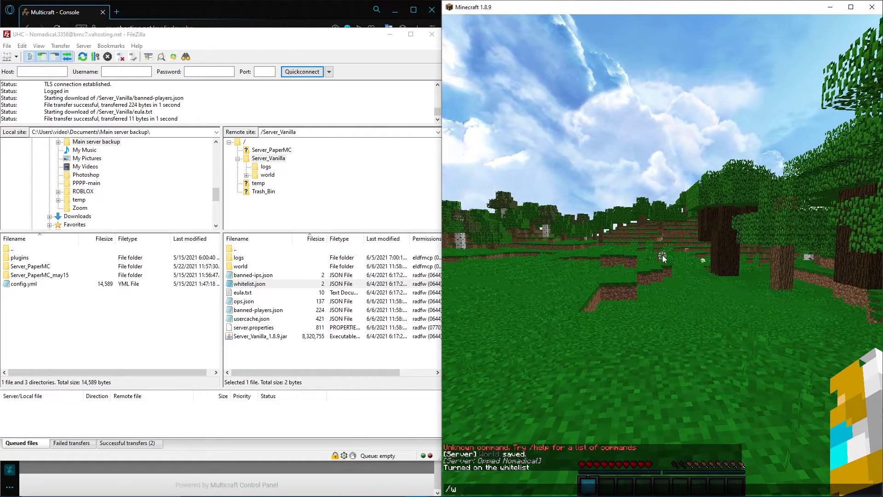
type("whitelist add Noma")
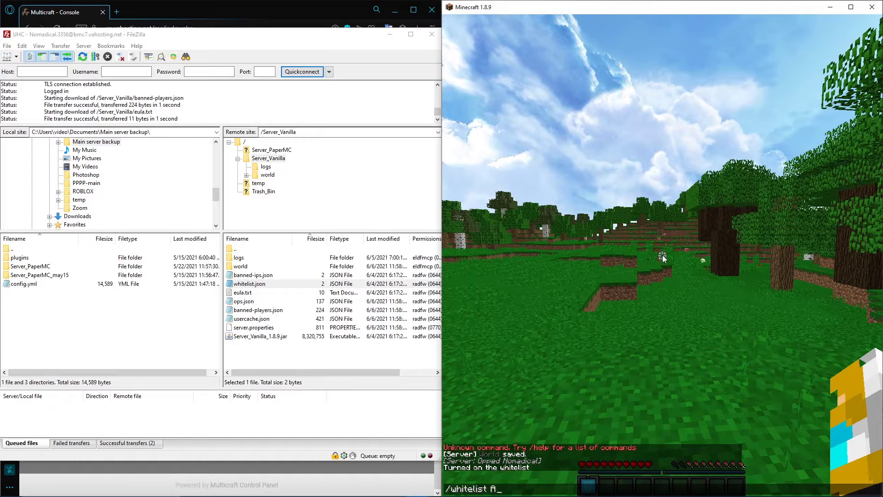
type("dical")
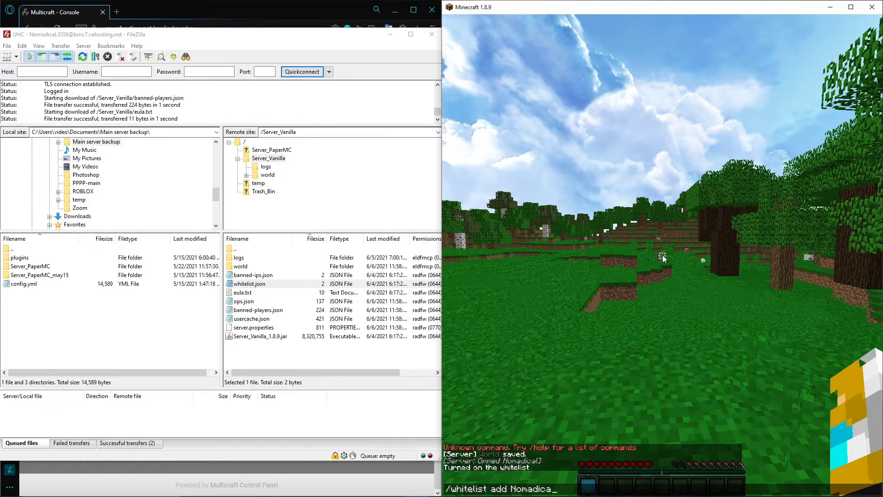
key("Return")
key("Escape")
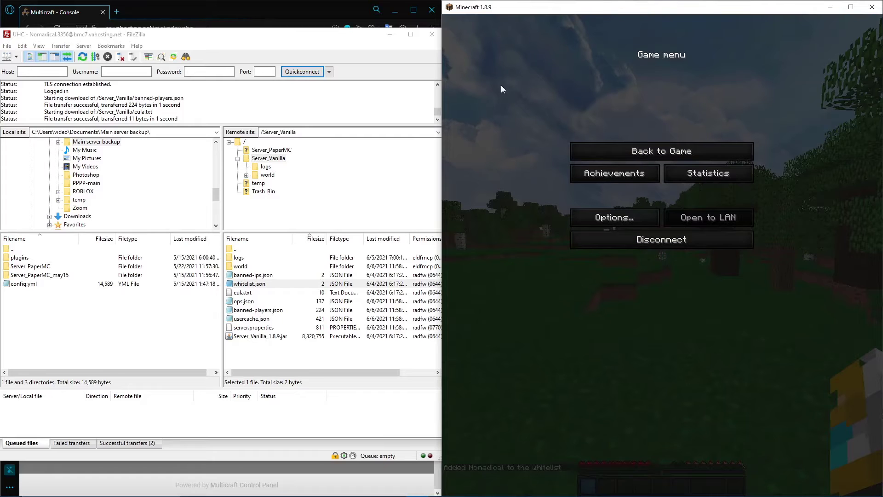
Uncover FileZilla, refresh the Server_Vanilla listing, and view the player entry in whitelist.json
mouse_move(328, 40)
left_mouse_down()
mouse_move(466, 40)
mouse_move(337, 48)
left_mouse_up()
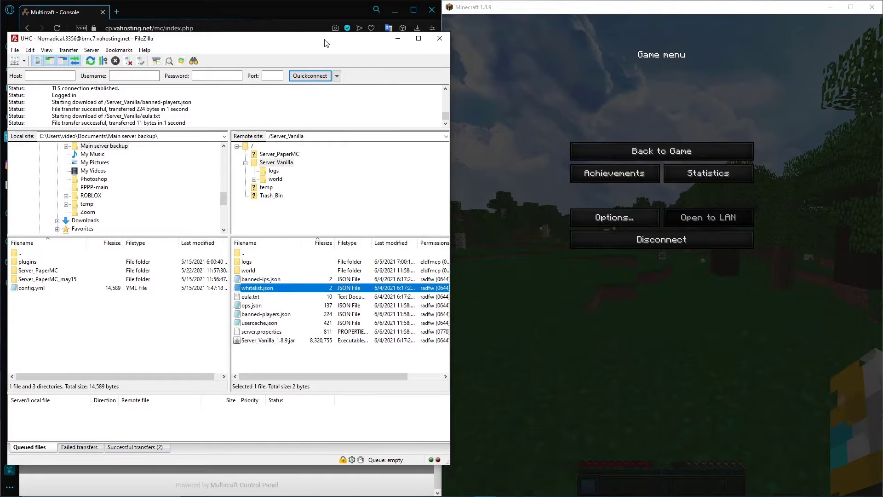
left_click_drag(325, 42, 473, 39)
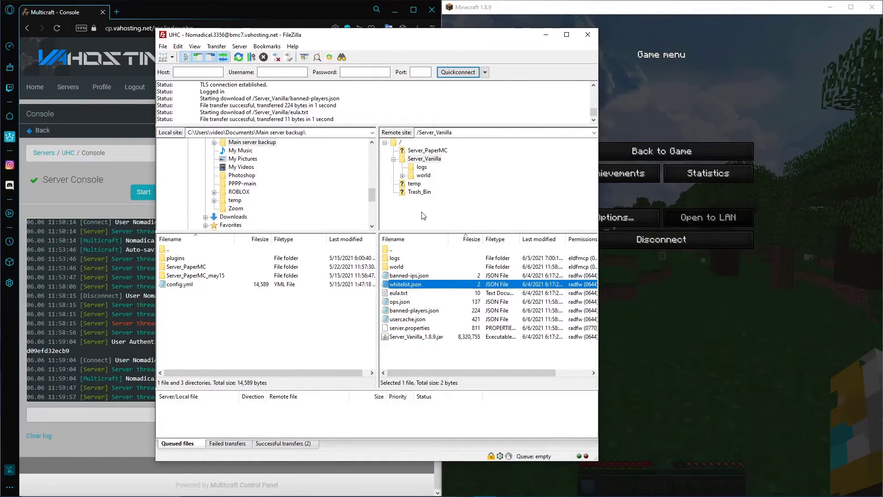
left_click(237, 57)
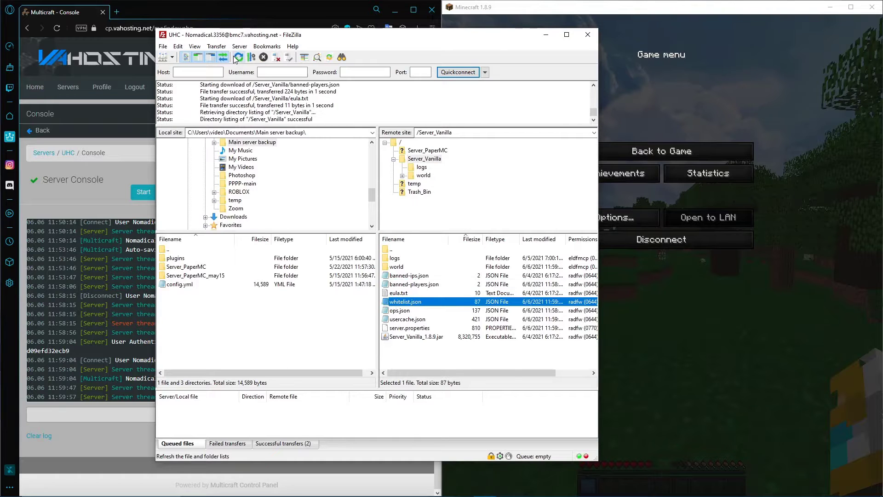
right_click(476, 304)
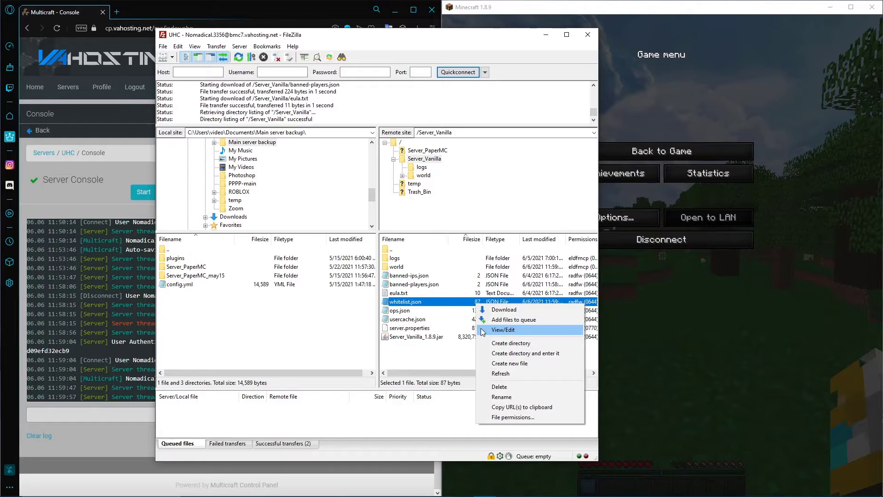
left_click(502, 330)
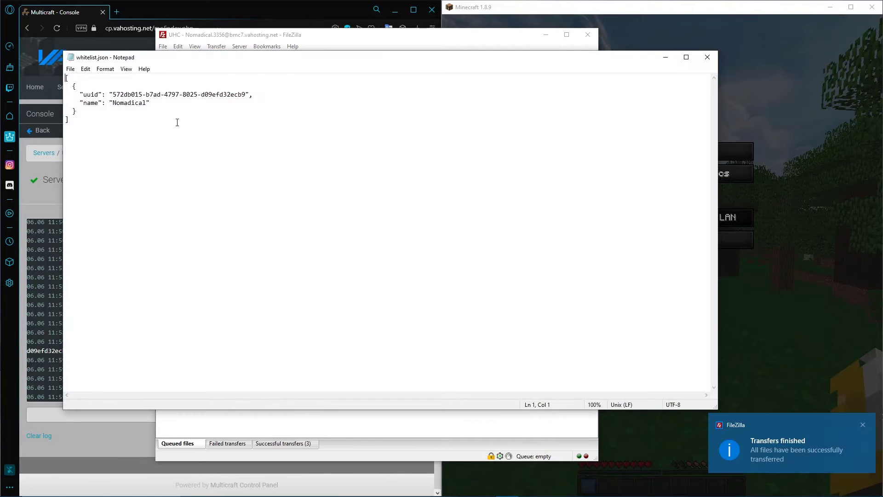
left_click_drag(154, 104, 60, 91)
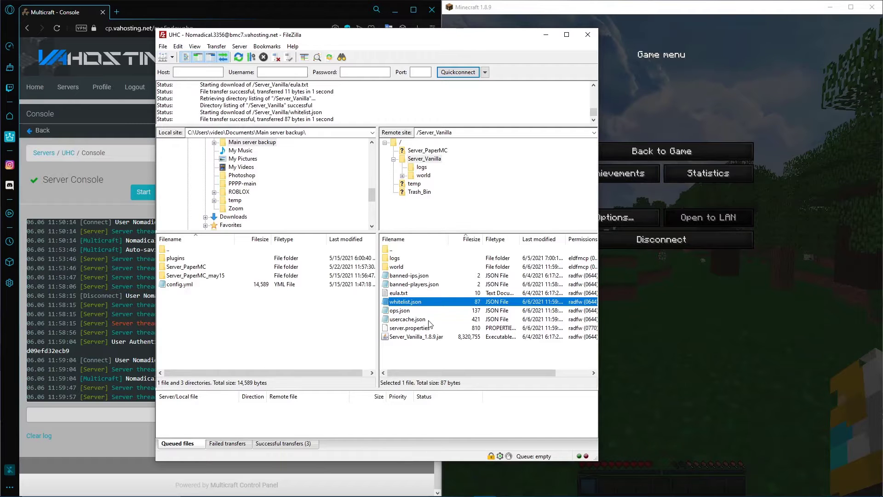
View the contents of usercache.json from the remote Server_Vanilla folder across its full line, and close the file
right_click(428, 321)
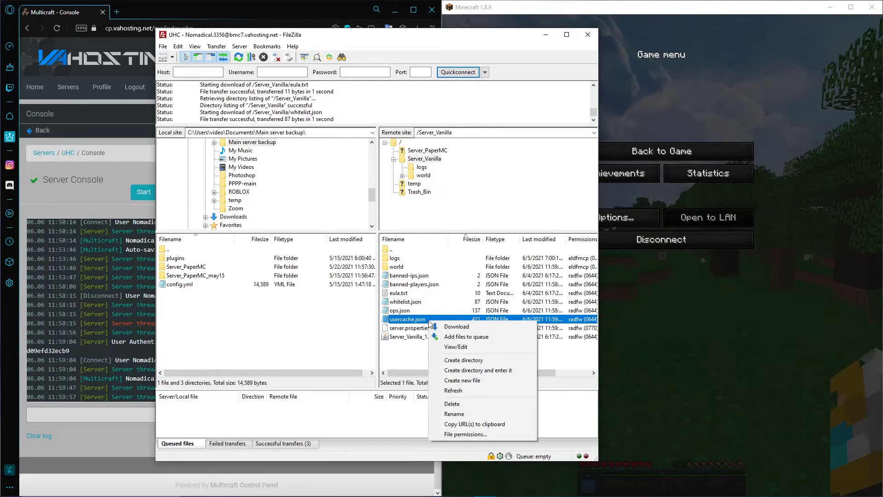
left_click(440, 346)
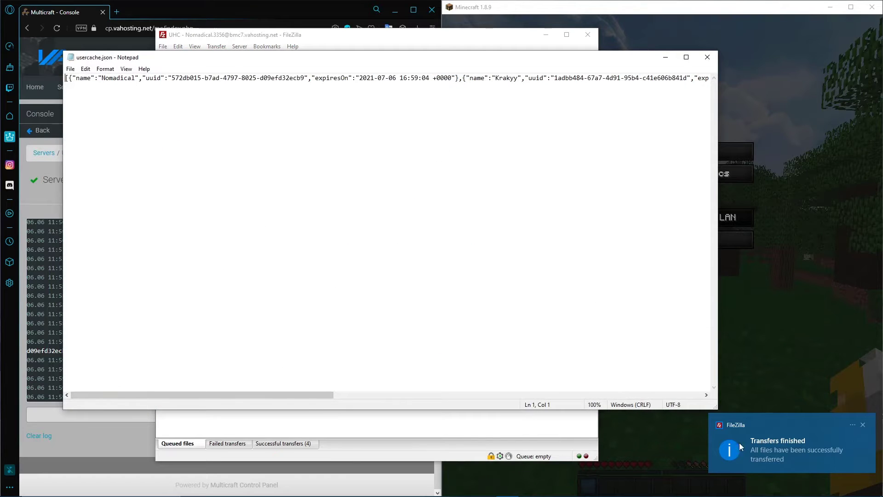
left_click(867, 426)
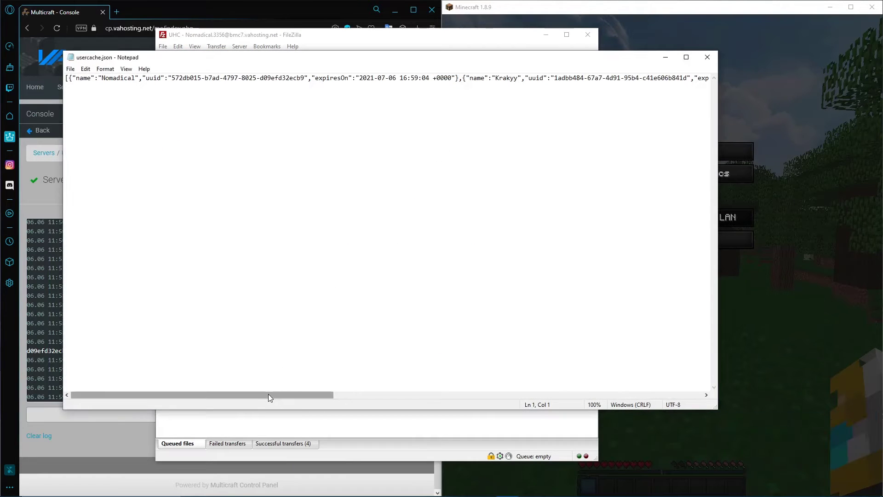
left_click_drag(269, 393, 449, 384)
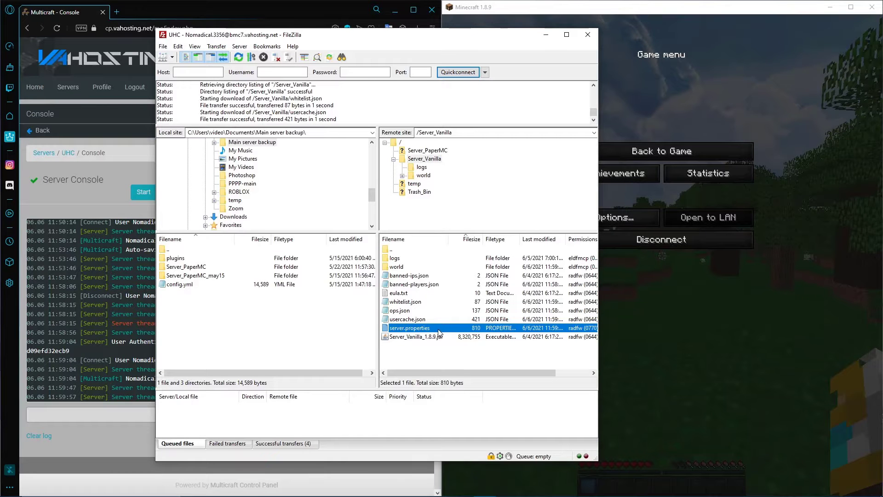
Open server.properties from the remote Server_Vanilla folder and look through its list of settings
right_click(436, 330)
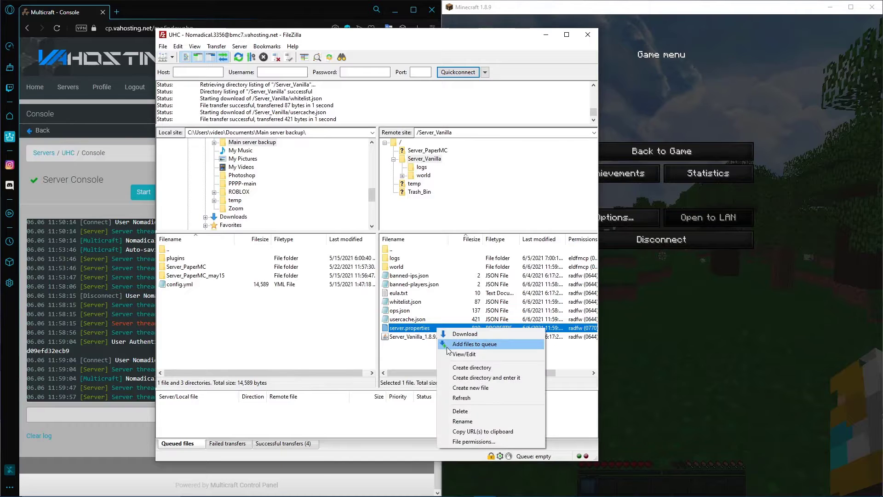
left_click(455, 355)
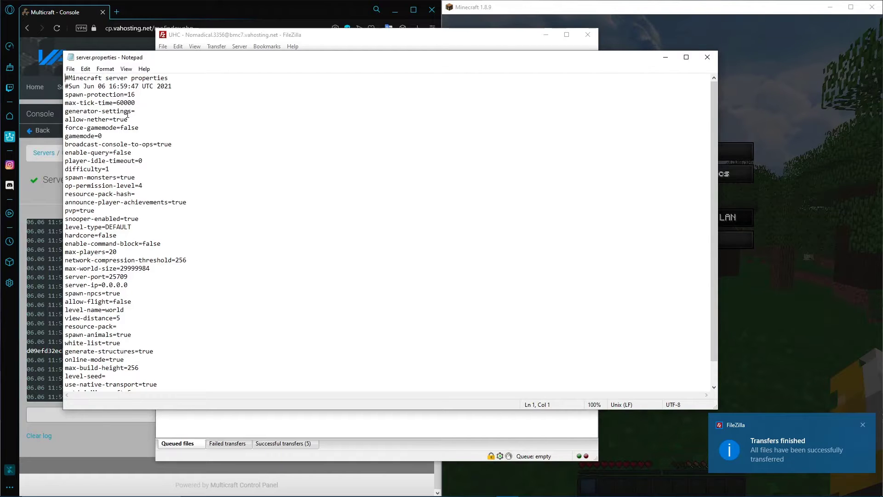
scroll(113, 99, "down", 1)
scroll(108, 85, "up", 1)
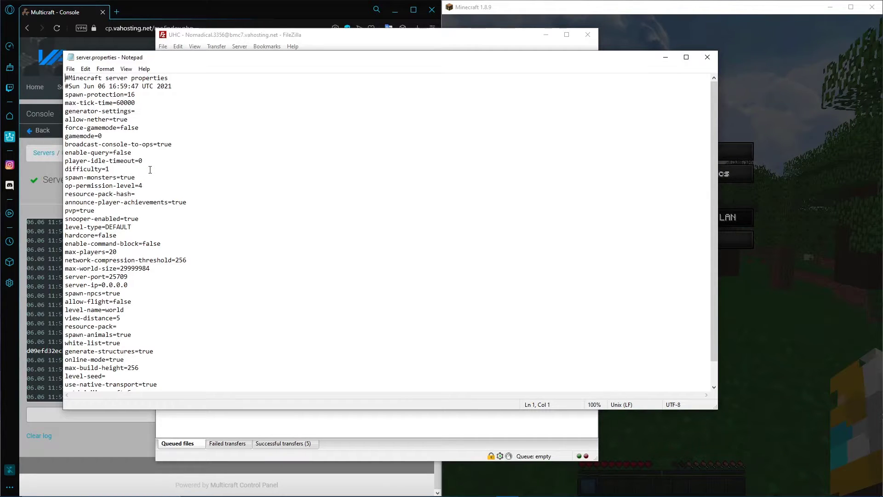
scroll(133, 143, "down", 1)
scroll(131, 144, "up", 1)
Move the server.properties window aside and clear the FileZilla window out of view
left_click_drag(151, 58, 102, 58)
left_click_drag(498, 40, 295, 49)
left_click(343, 43)
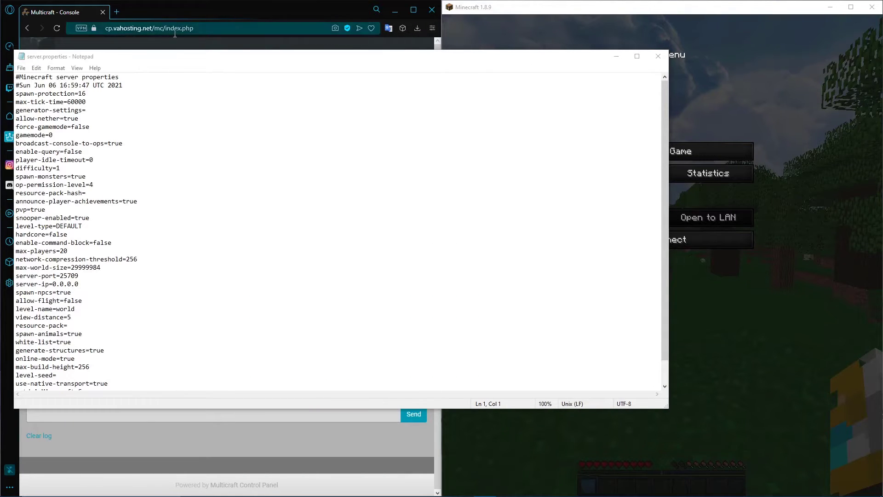
Resume Minecraft, send the player back to spawn with /kill and the player's username, respawn, and pause the game
left_click(697, 154)
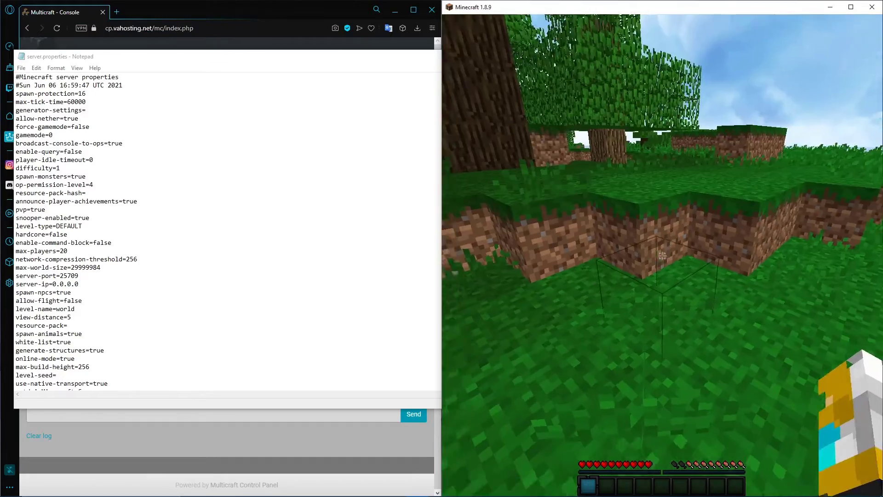
key("slash")
type("kill ")
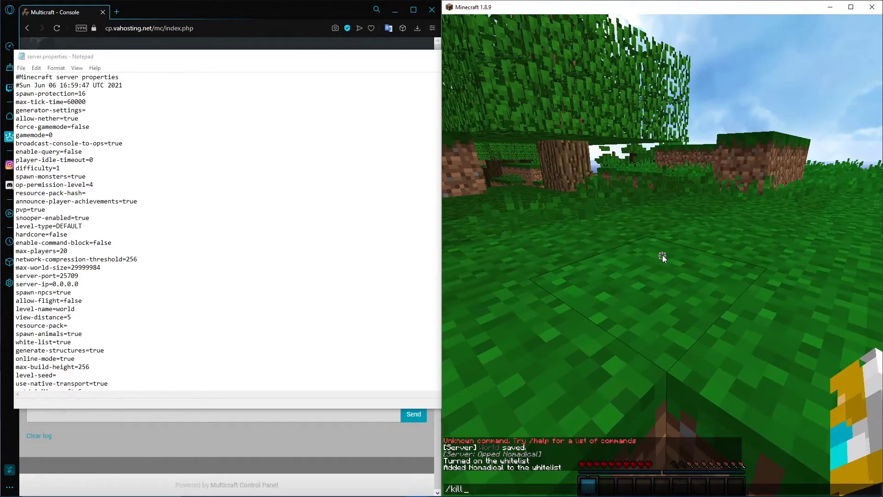
type("Nomadical")
key("Return")
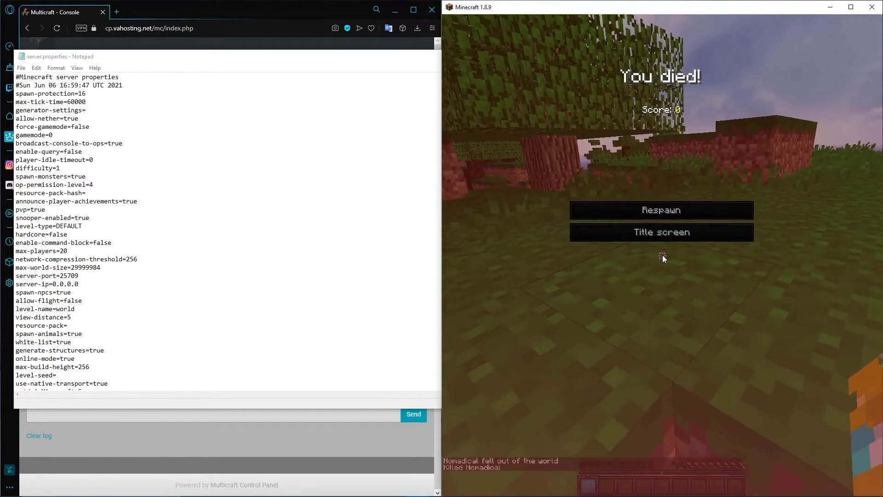
left_click(652, 214)
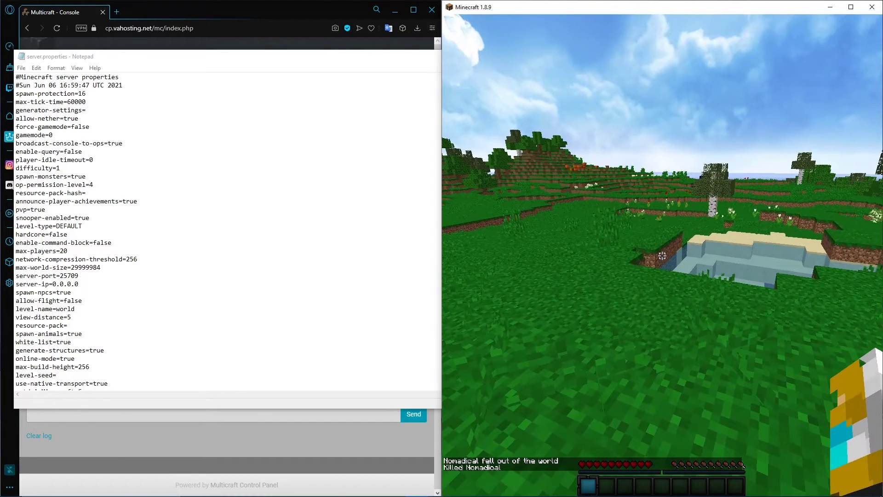
key("Escape")
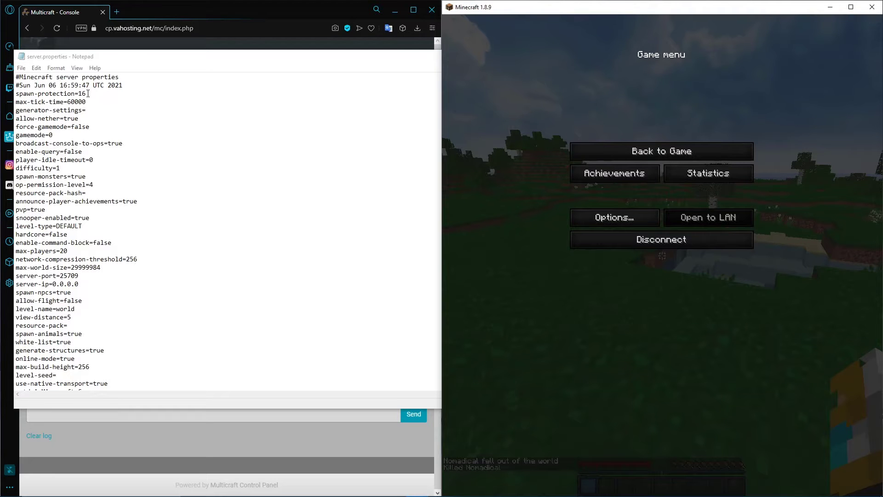
Look around the spawn area in Minecraft and highlight the spawn-protection value in server.properties
left_click(689, 152)
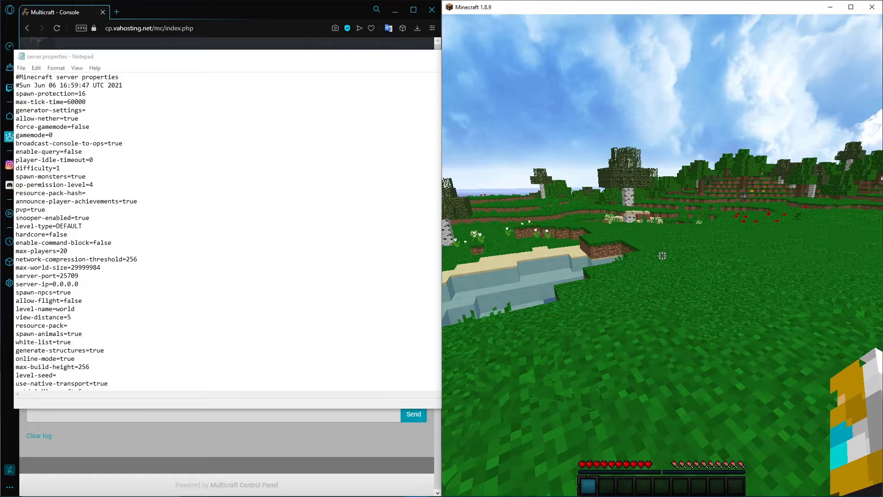
key("Escape")
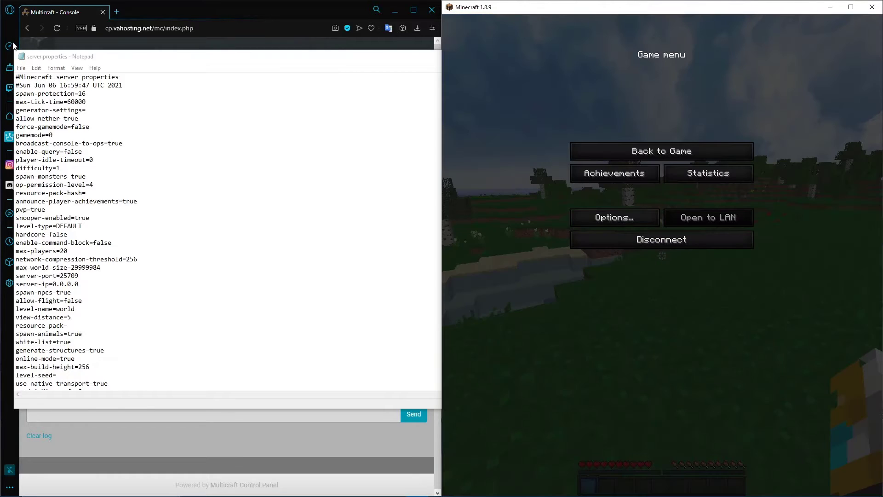
left_click_drag(86, 93, 79, 94)
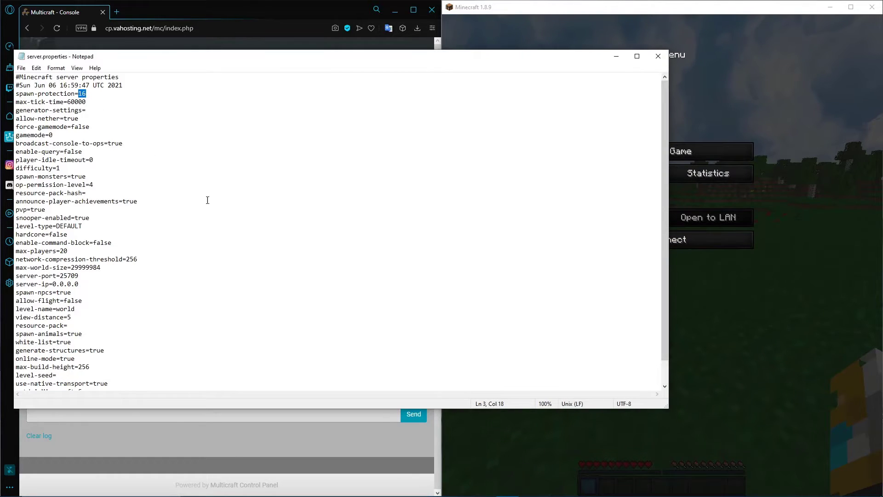
left_click(749, 347)
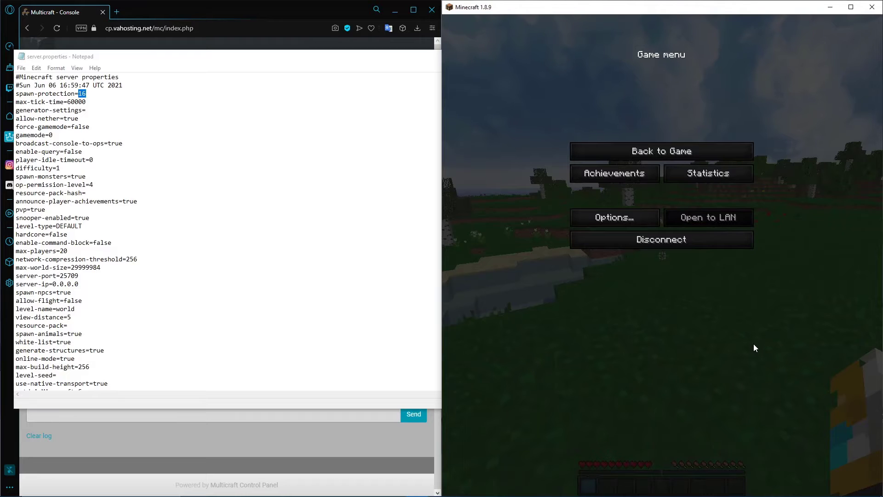
Set spawn-protection to 0 in server.properties, save the file, and upload it back to the server
left_click(94, 93)
left_click_drag(93, 93, 79, 94)
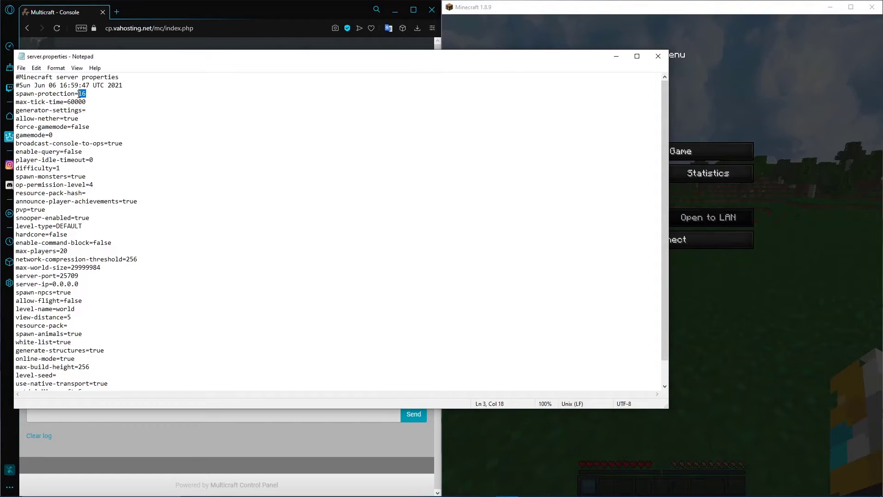
type("0")
key("ctrl+s")
left_click(710, 313)
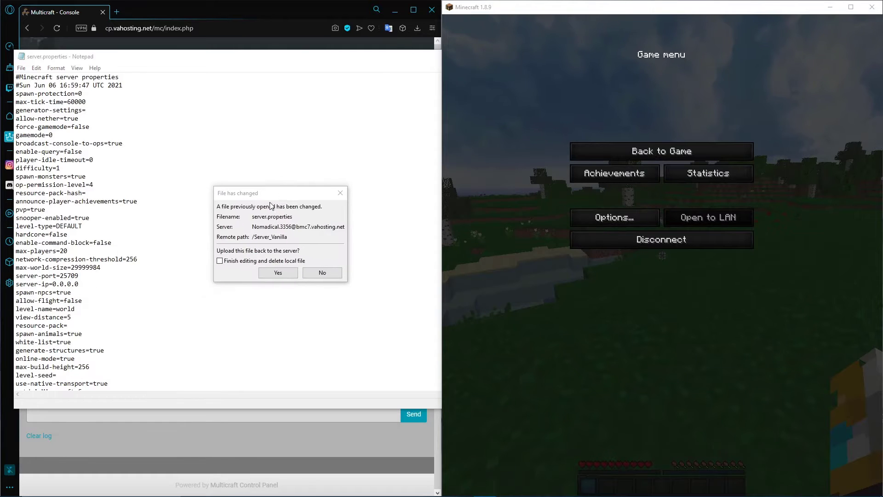
left_click(278, 273)
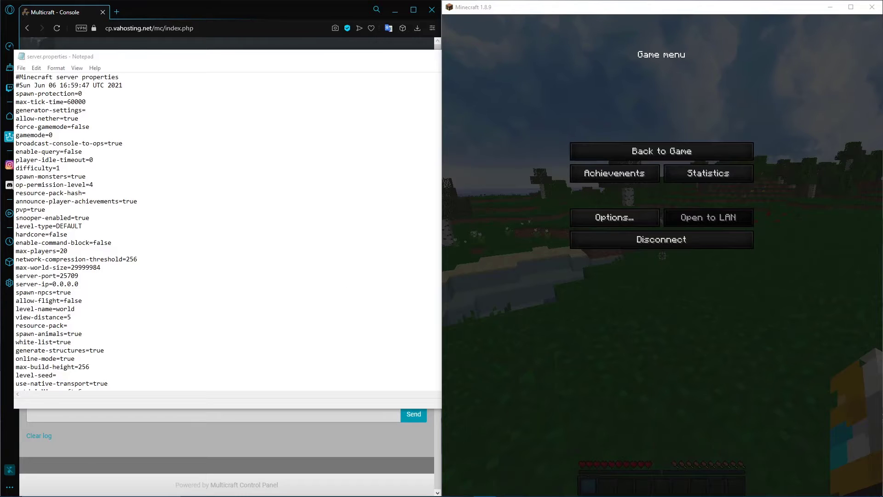
Walk around the spawn area in Minecraft, and return to the spawn-protection line in server.properties
left_click(738, 277)
key("Escape")
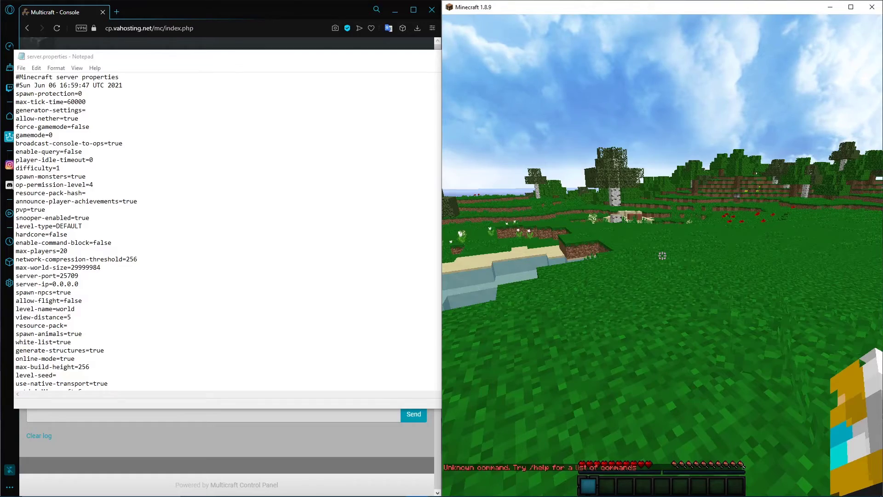
key("w")
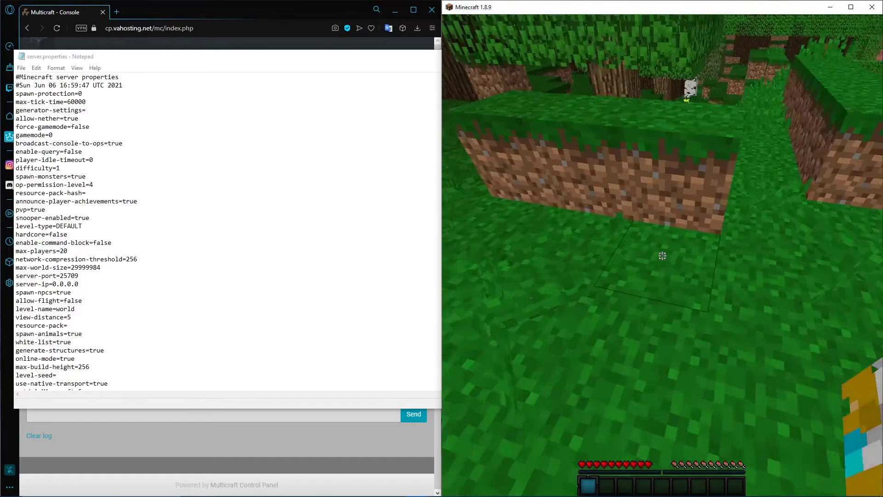
key("w")
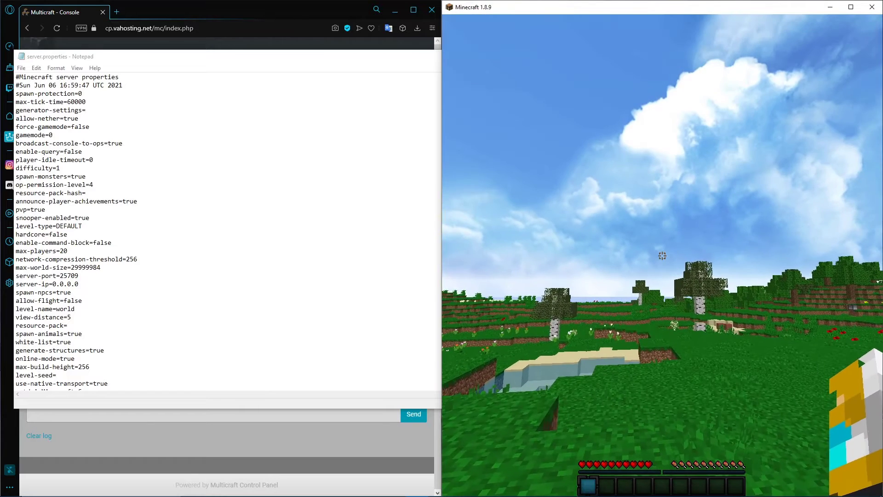
key("Escape")
left_click(80, 94)
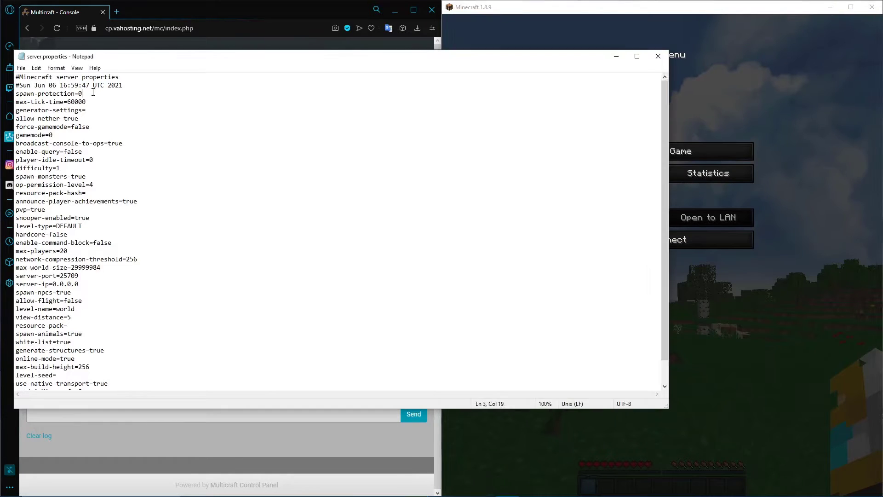
Set the spawn-protection value in server.properties to 16
double_click(79, 94)
type("16")
scroll(99, 112, "down", 1)
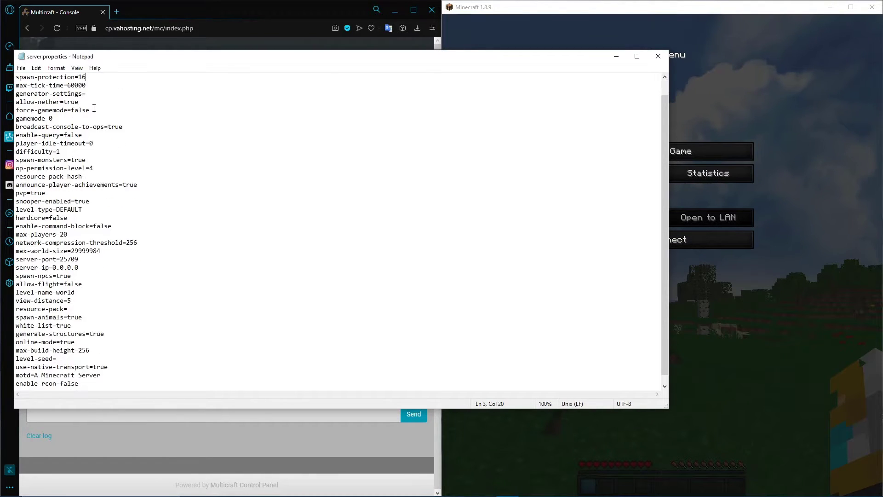
left_click(102, 108)
scroll(102, 108, "up", 1)
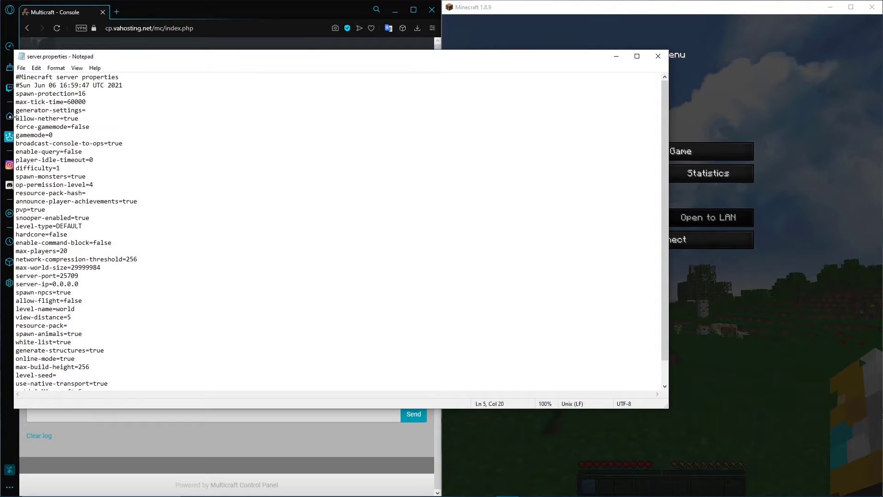
Highlight the allow-nether line in server.properties, examine the nether portal in Minecraft, and pause the game
left_click_drag(16, 119, 83, 117)
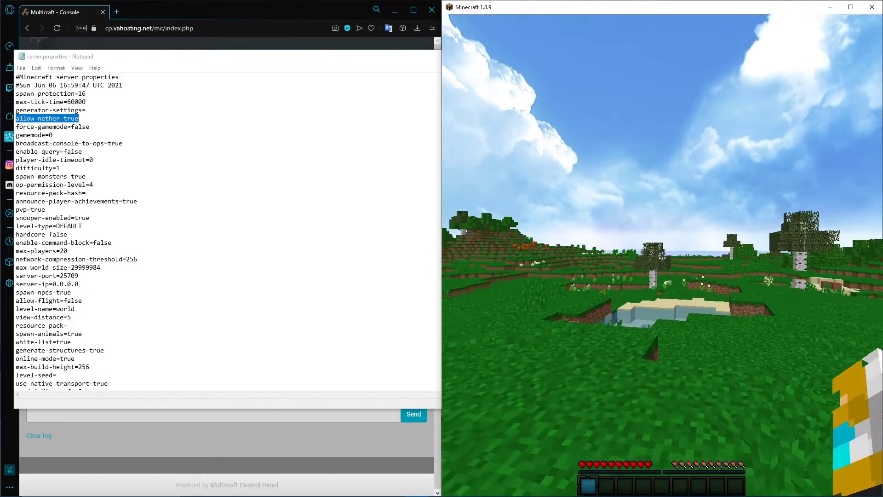
key("w")
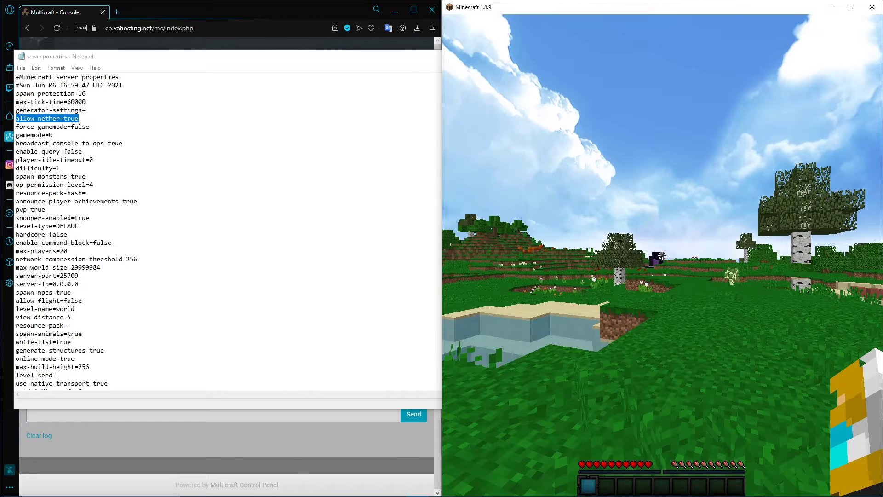
key("Escape")
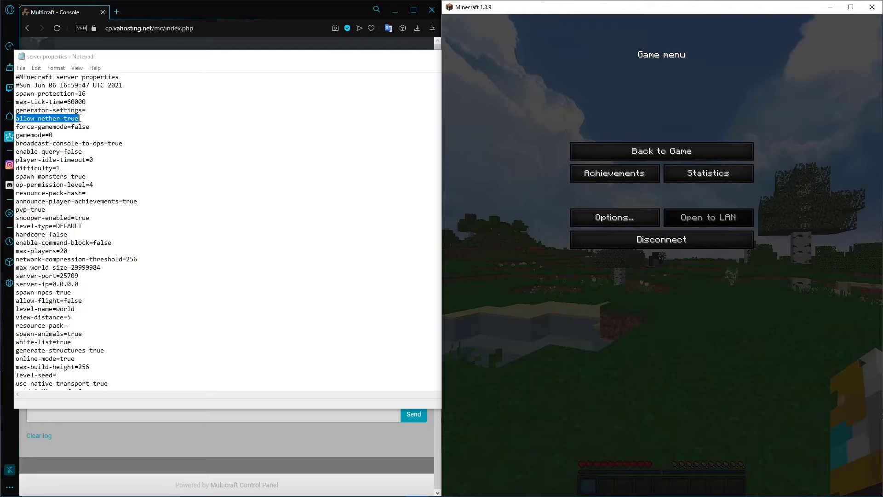
left_click(80, 119)
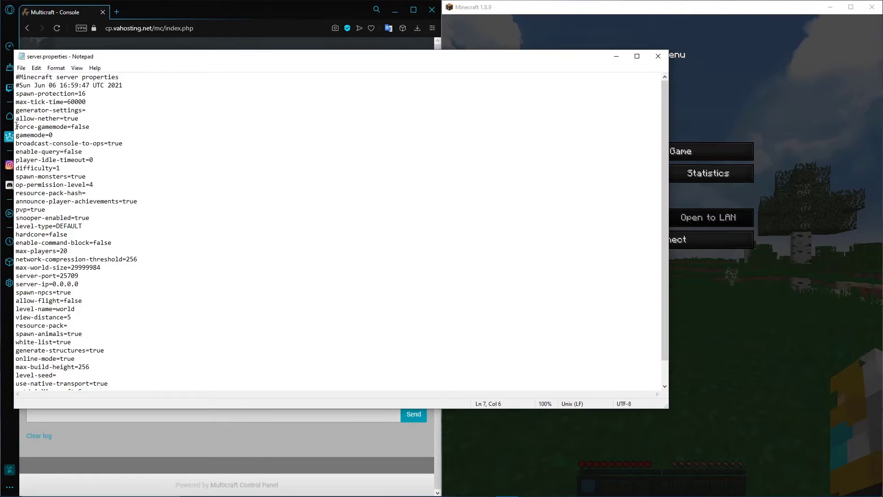
Highlight the force-gamemode line in server.properties, walk around the spawn area in Minecraft, and pause the game
left_click_drag(16, 126, 96, 126)
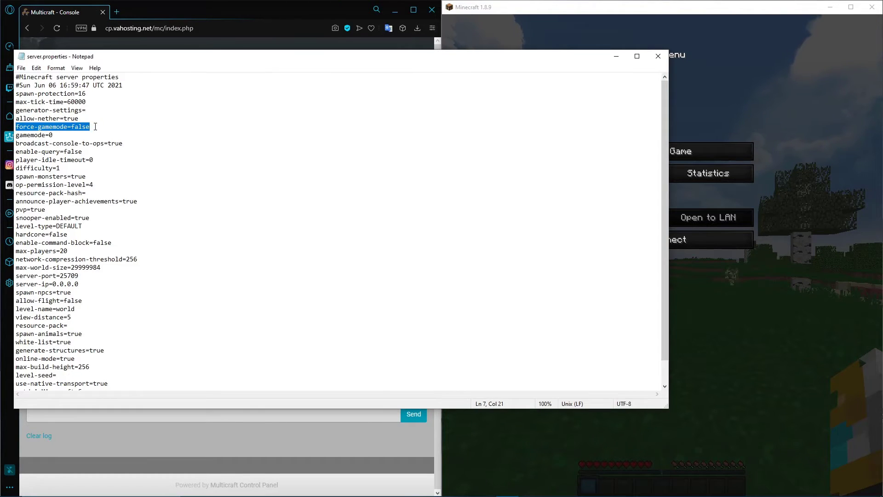
left_click(717, 151)
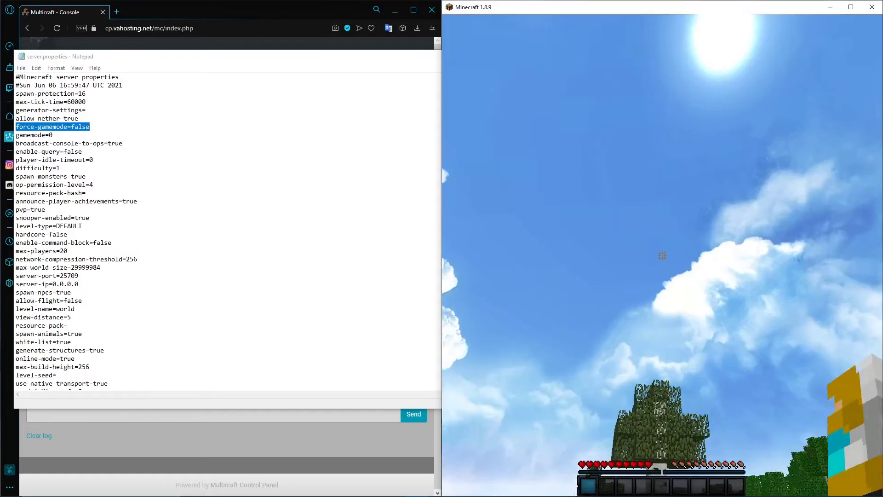
key("w")
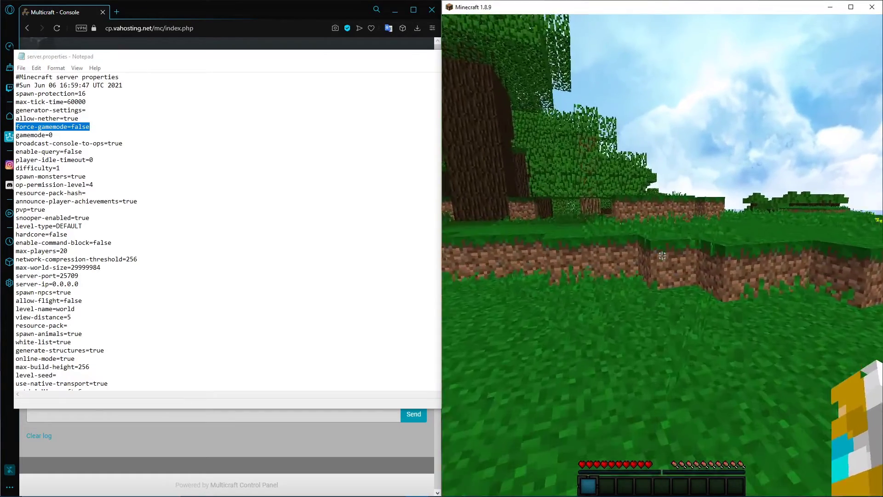
key("ctrl")
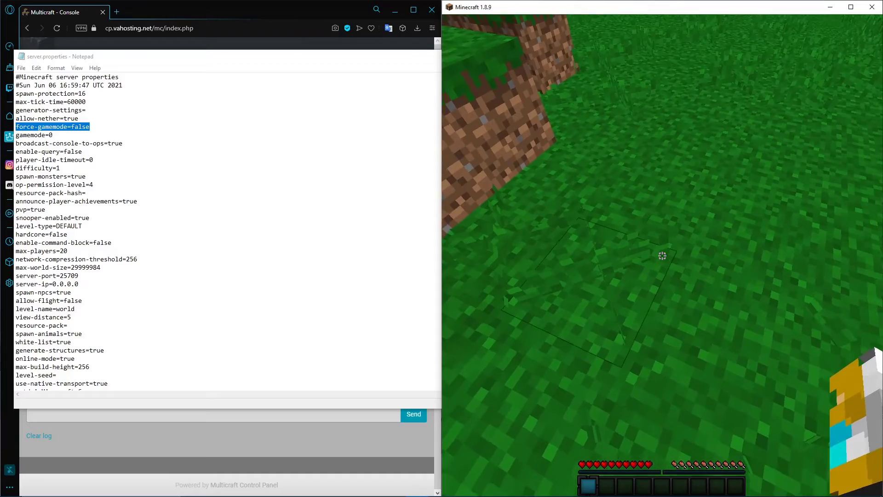
key("w")
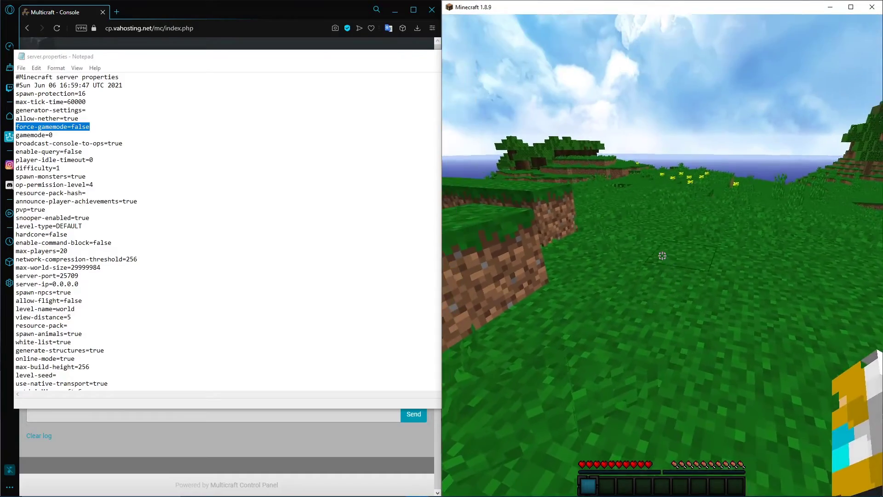
key("space")
key("w")
key("ctrl")
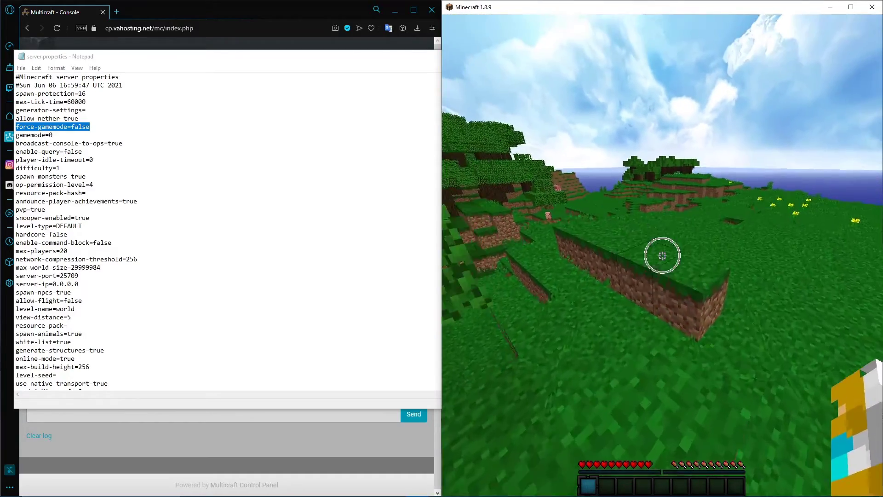
key("w")
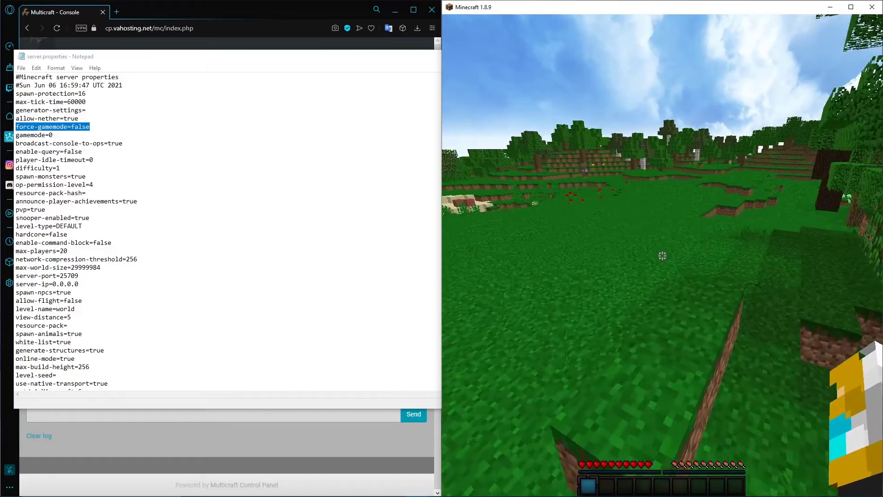
key("w")
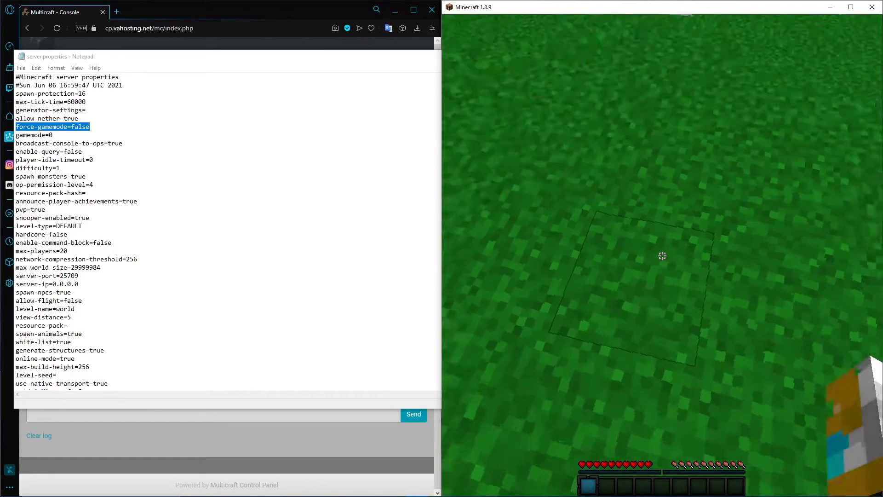
key("Escape")
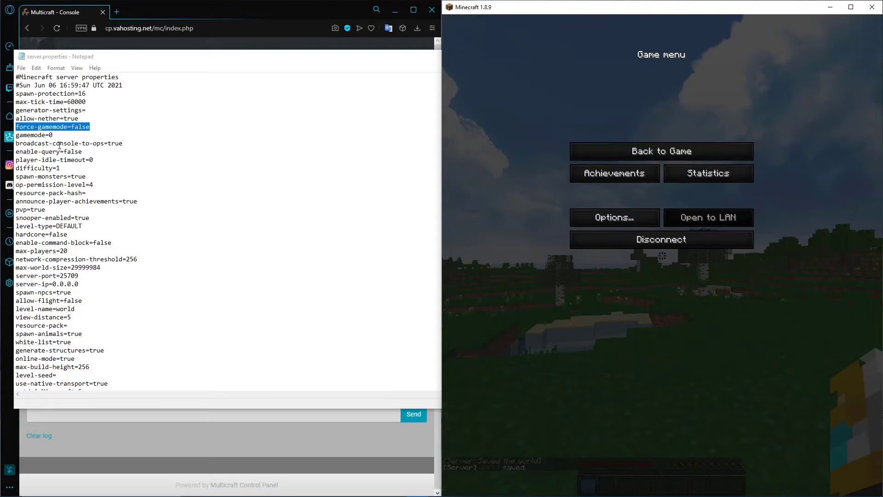
Highlight the gamemode line in server.properties to examine the default game mode setting
left_click_drag(51, 136, 13, 136)
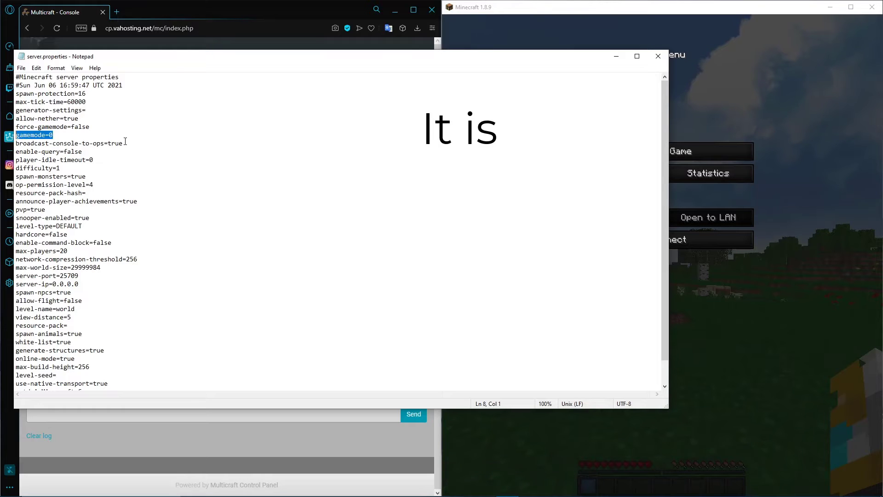
left_click(62, 136)
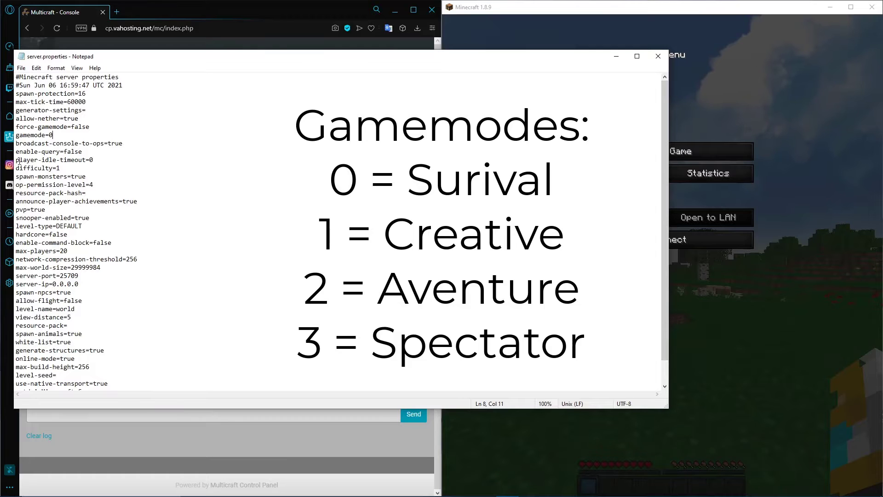
left_click_drag(53, 135, 15, 135)
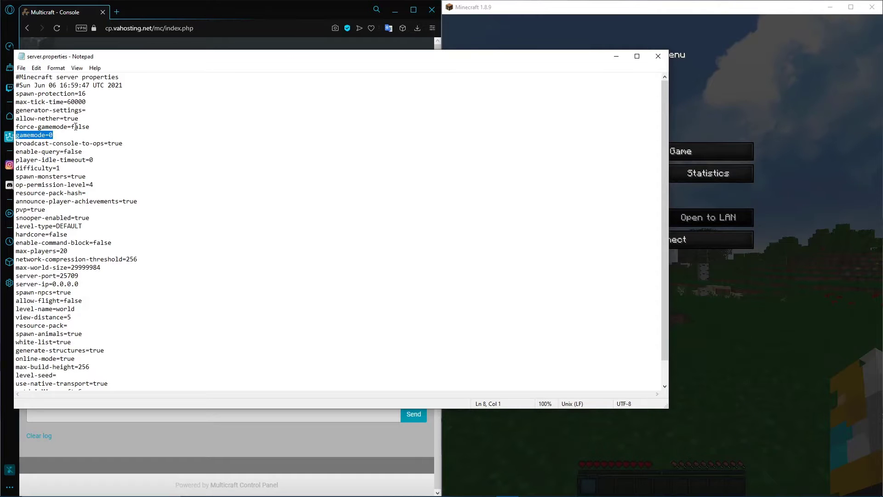
Highlight the player-idle-timeout line in server.properties, look around in Minecraft, and pause the game
left_click_drag(16, 160, 99, 162)
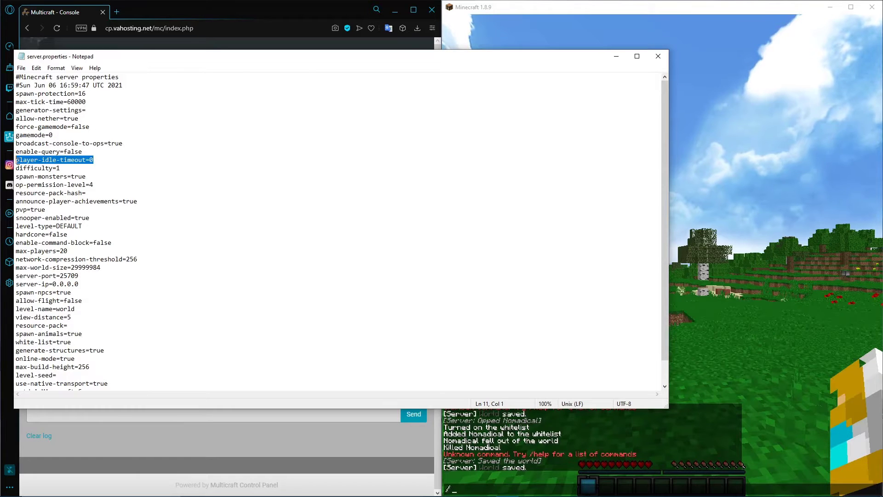
left_click(749, 183)
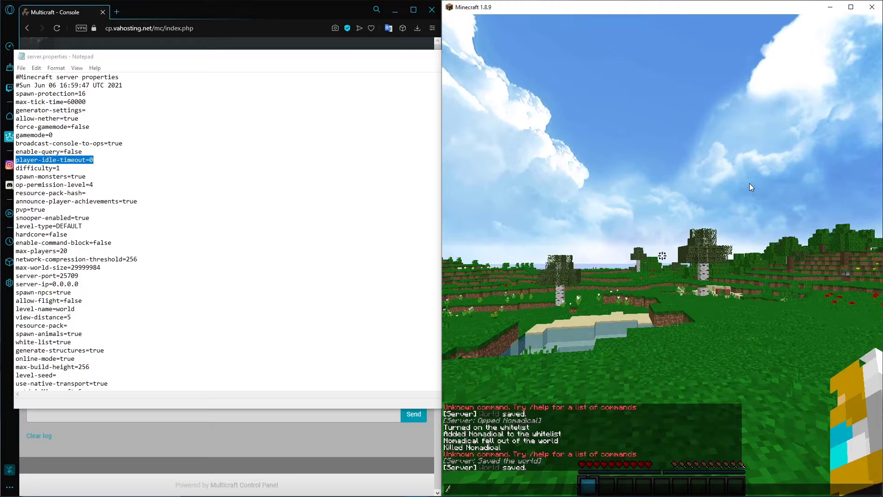
key("Escape")
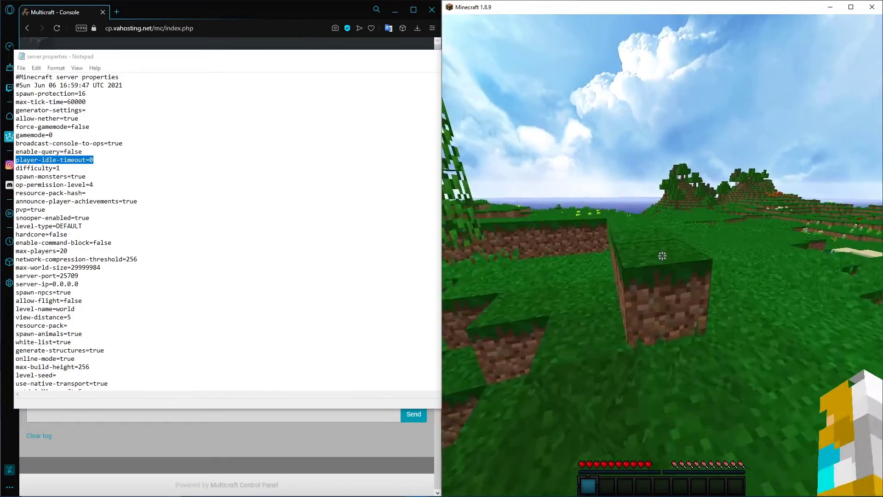
key("Escape")
Highlight the difficulty and spawn-monsters lines in server.properties
left_click(60, 168)
left_click_drag(60, 168, 15, 168)
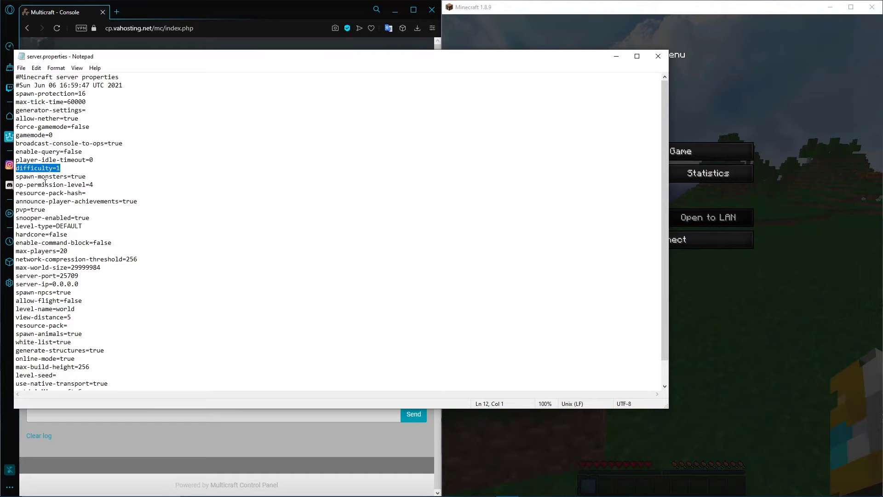
left_click_drag(86, 176, 16, 177)
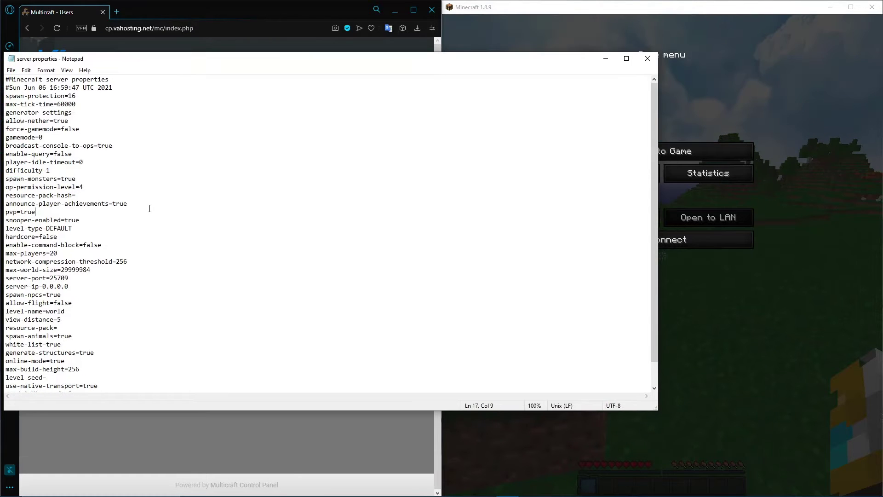
Highlight the announce-player-achievements line in server.properties, and examine the achievement announcement in the Minecraft chat
left_click_drag(150, 204, 6, 203)
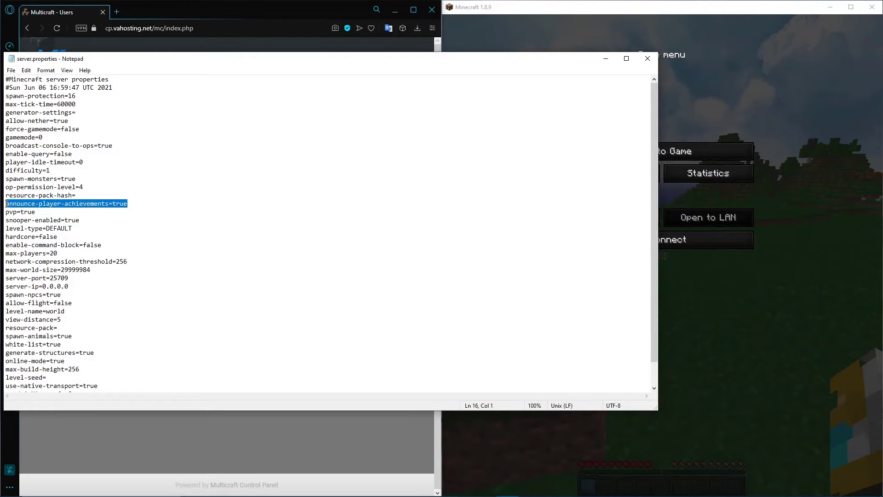
left_click(766, 157)
left_click(745, 153)
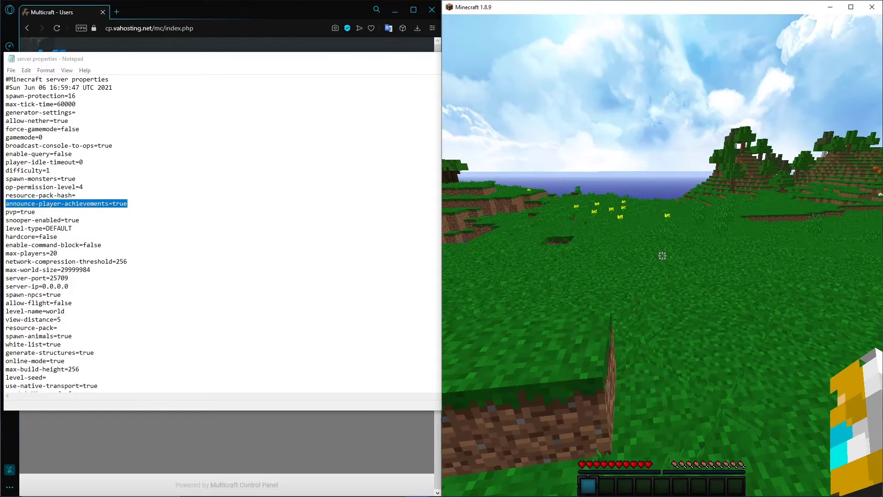
type("/")
key("Escape")
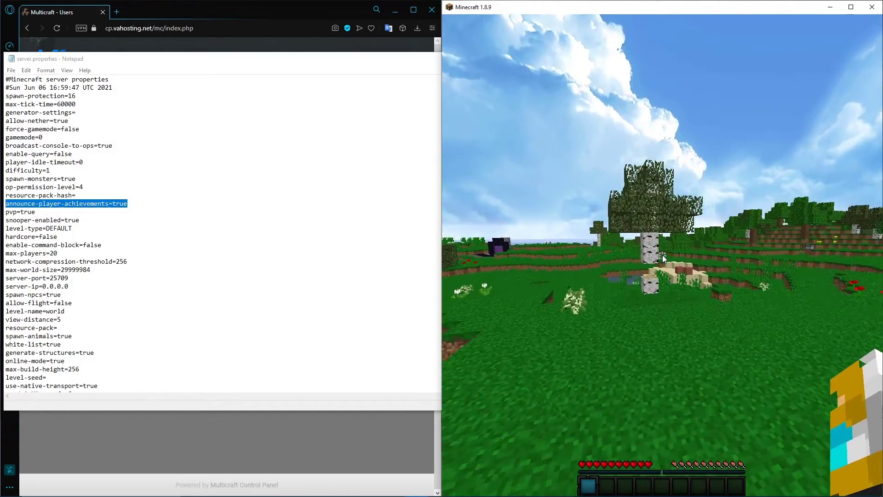
type("/")
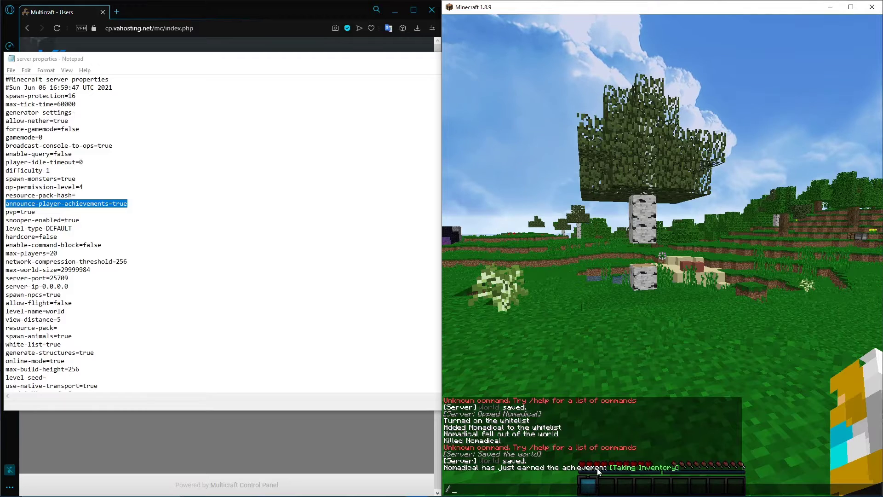
Highlight the pvp, hardcore and enable-command-block lines in server.properties one after another
left_click(47, 210)
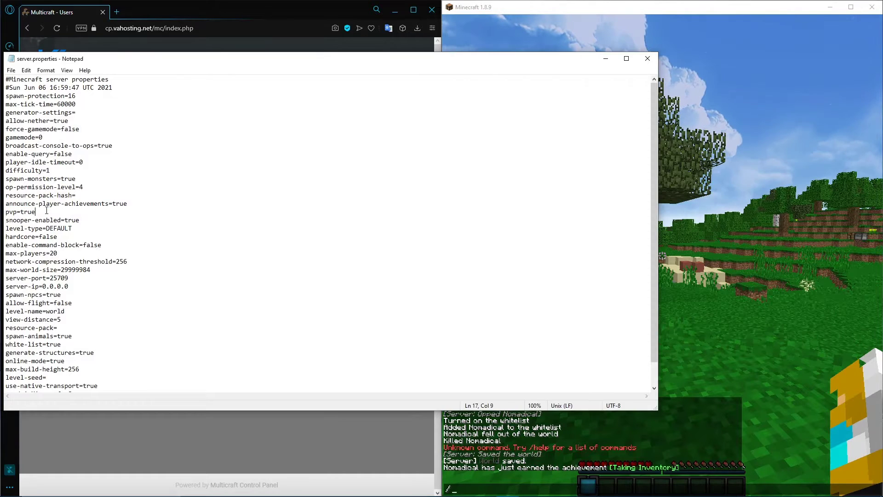
left_click_drag(2, 216, 6, 210)
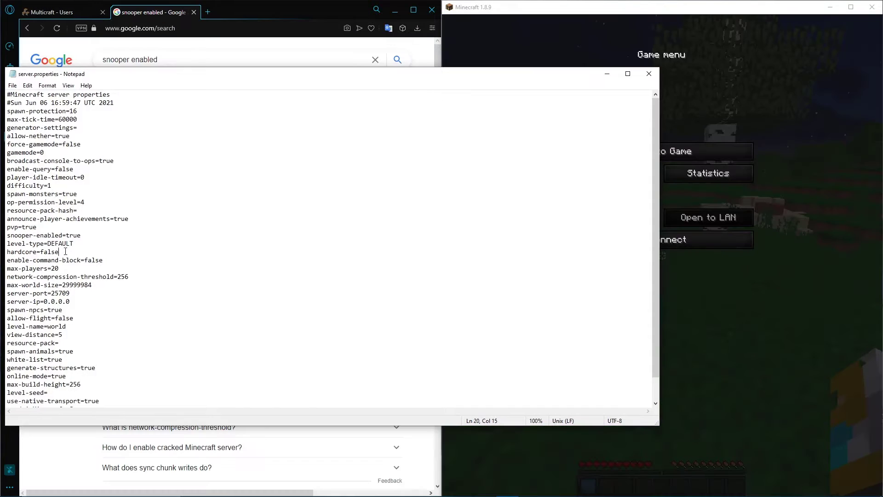
left_click_drag(59, 252, 6, 253)
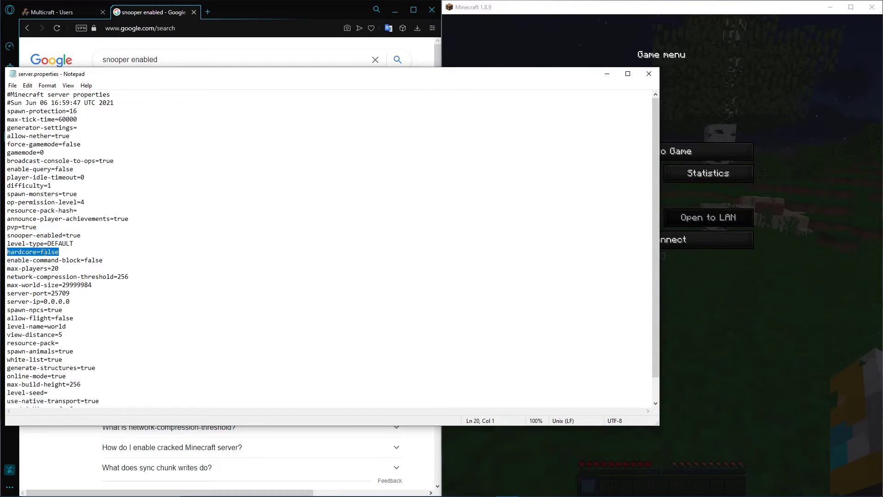
left_click(68, 255)
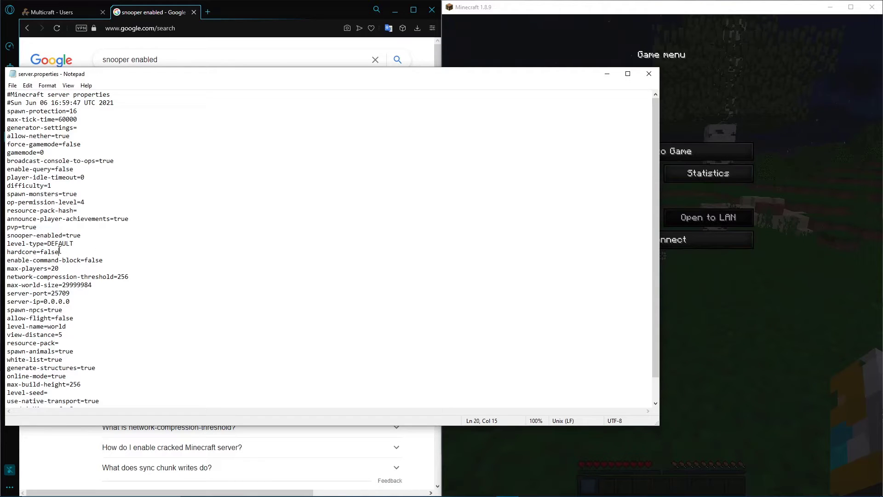
left_click_drag(115, 261, 6, 260)
left_click(104, 261)
Resume Minecraft and give the player a command block with /give @p command_block
left_click(772, 211)
left_click(699, 172)
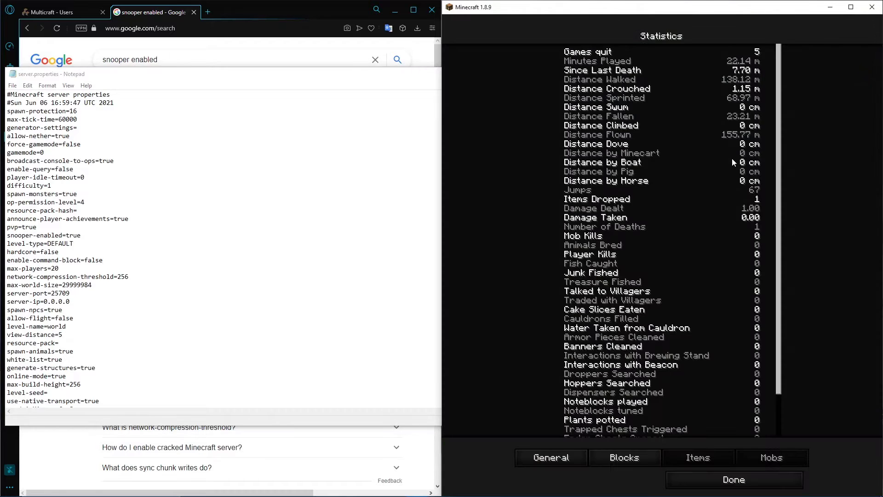
key("Escape")
key("Escape")
key("Escape")
type("/give ")
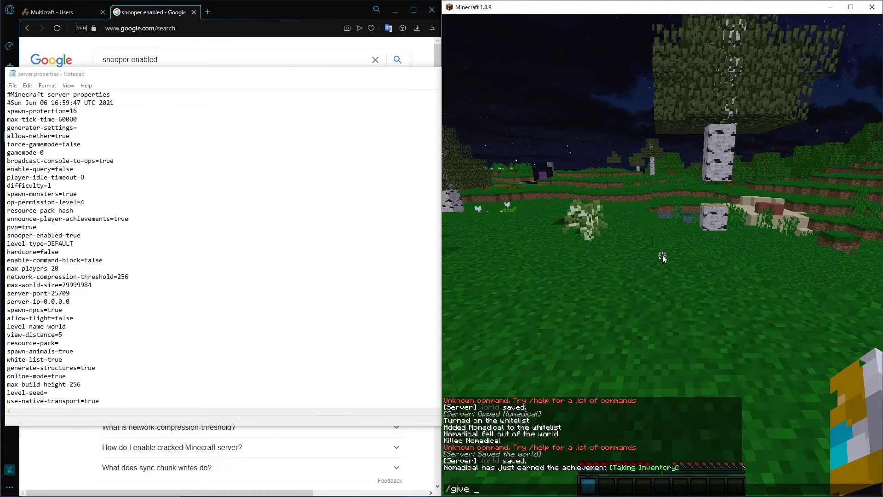
type("@p command_block")
key("Return")
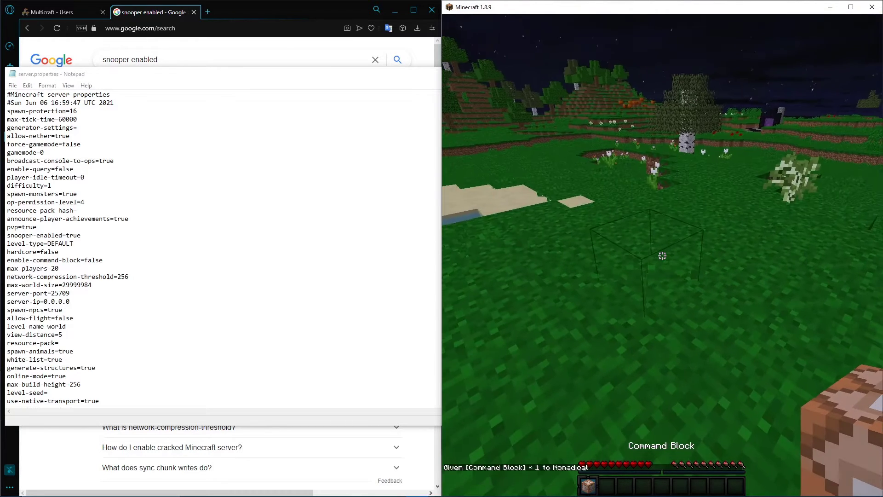
Place the command block, try to set its console command to "say hi", and reopen it to check the stored command
right_click(662, 255)
right_click(662, 255)
type("say hi")
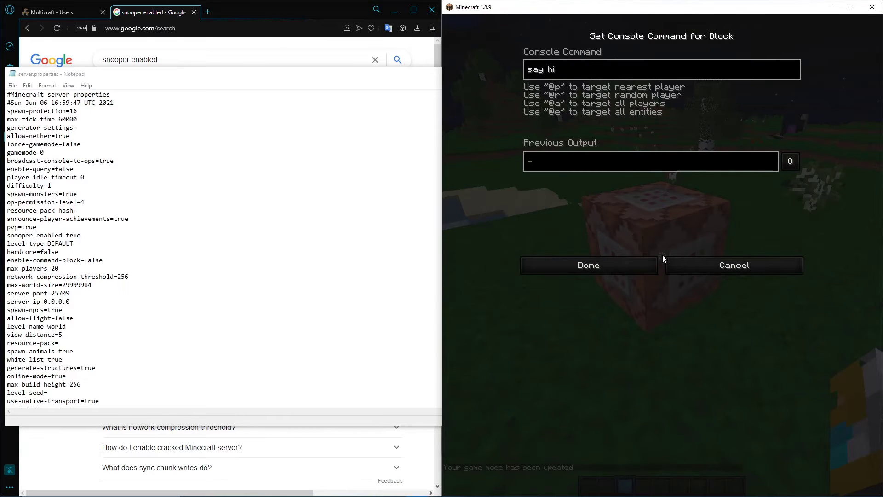
left_click(624, 275)
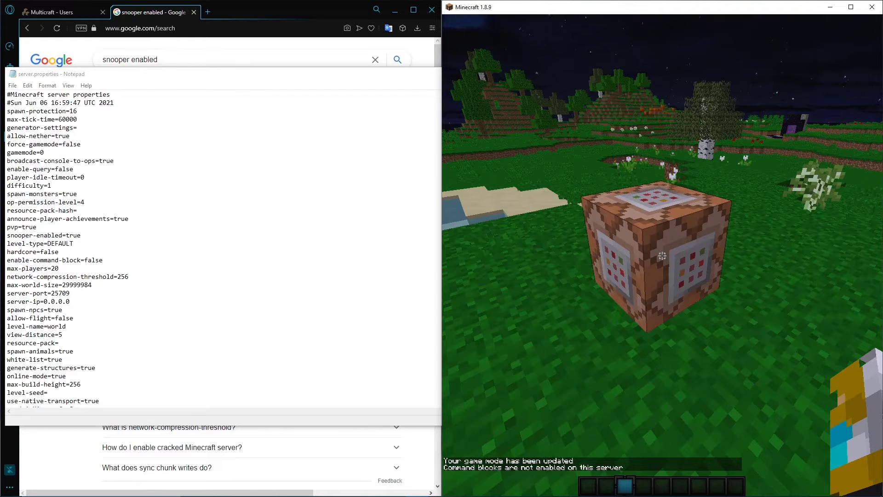
right_click(663, 255)
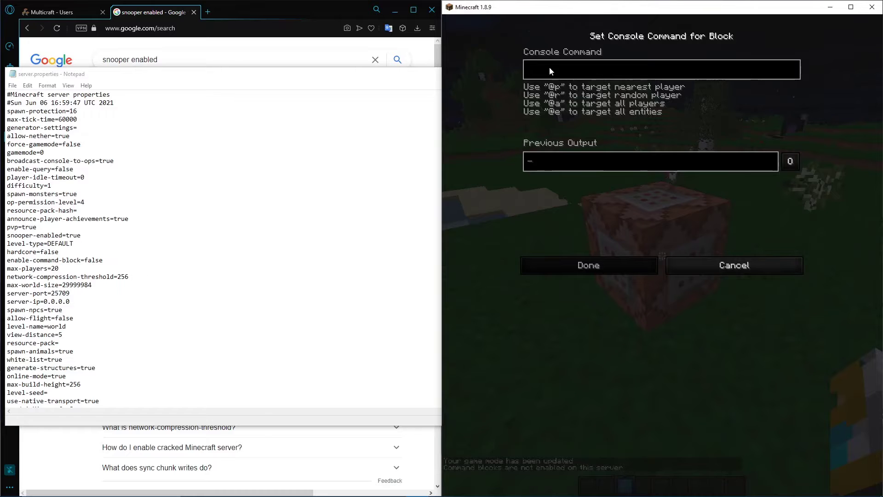
key("Escape")
key("Escape")
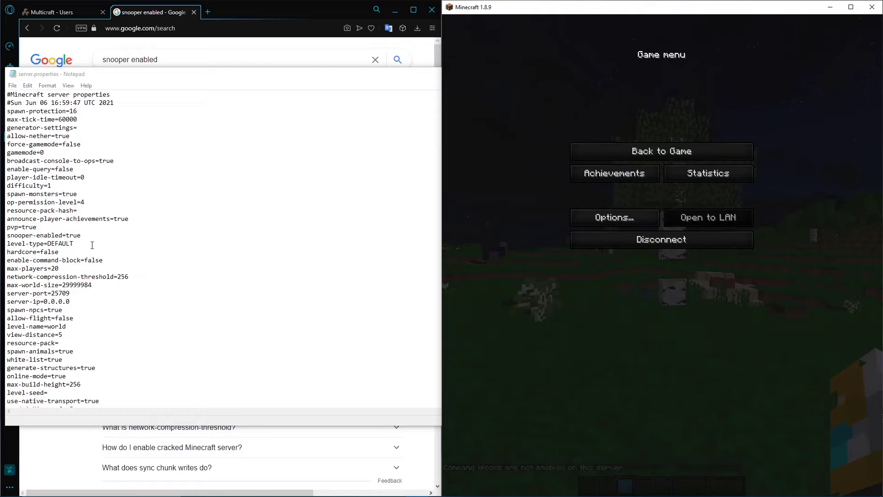
Highlight the max-players line in server.properties
scroll(92, 245, "down", 1)
left_click_drag(59, 244, 7, 245)
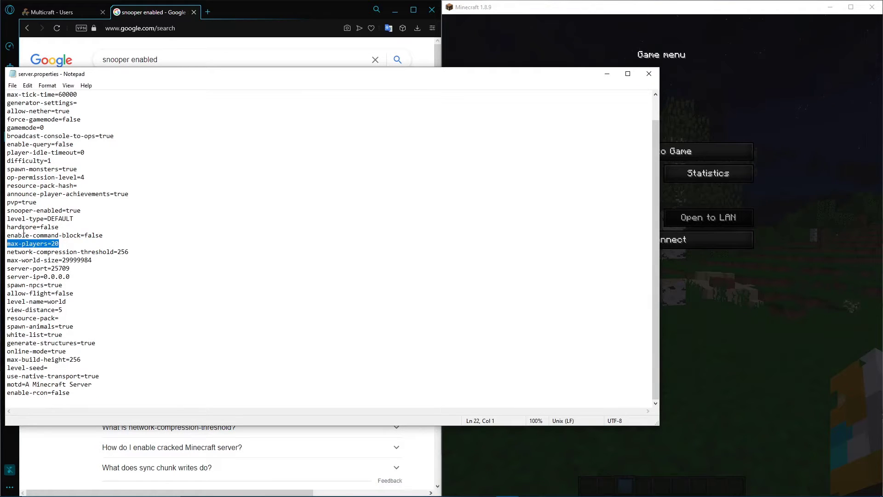
left_click(75, 244)
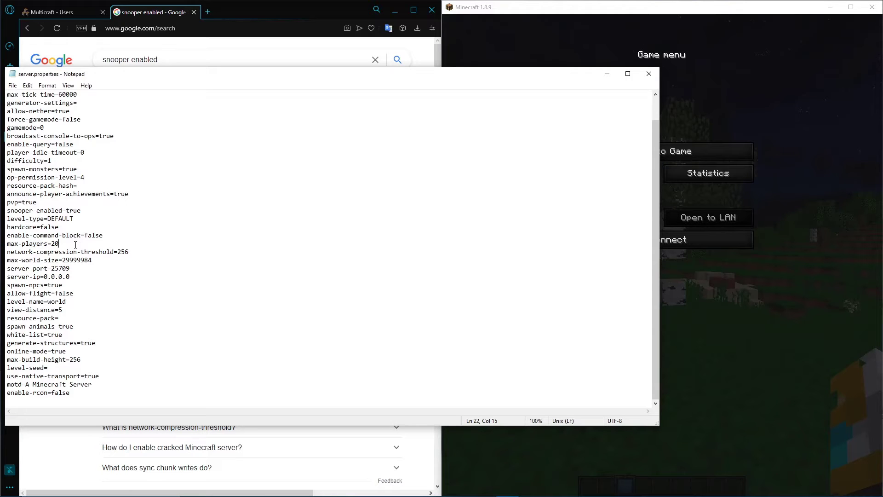
Move the Notepad window aside and open the UHC server page in Multicraft to examine its player slots and port details
left_click_drag(102, 75, 542, 57)
left_click(29, 12)
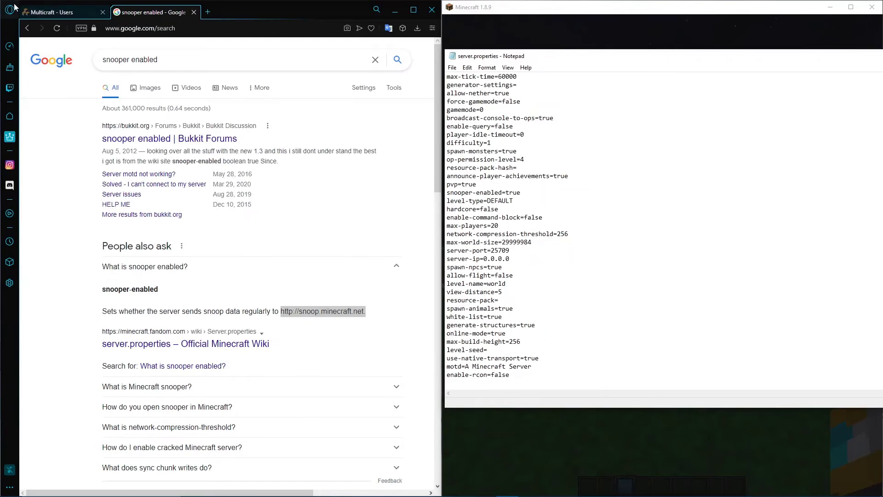
left_click(31, 131)
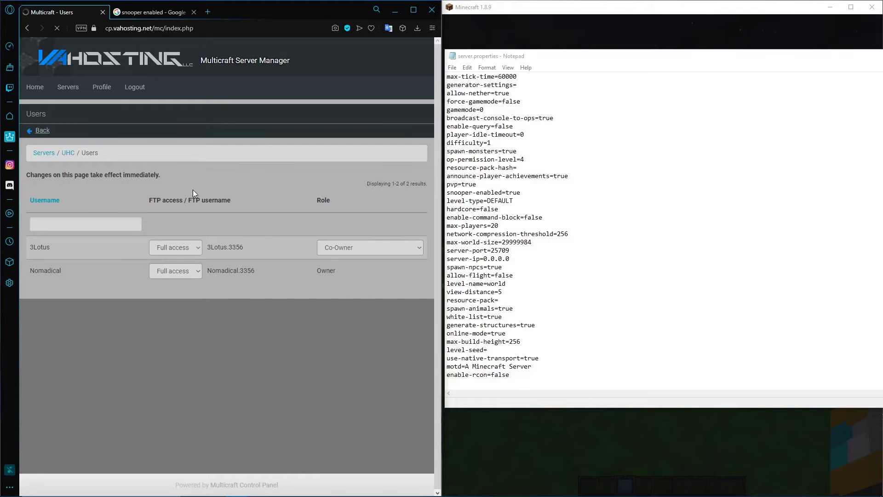
scroll(117, 208, "down", 5)
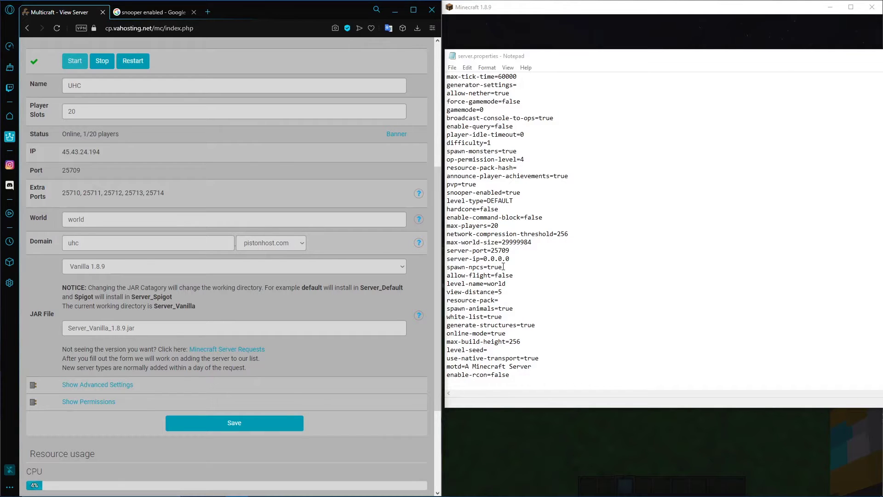
scroll(492, 237, "up", 1)
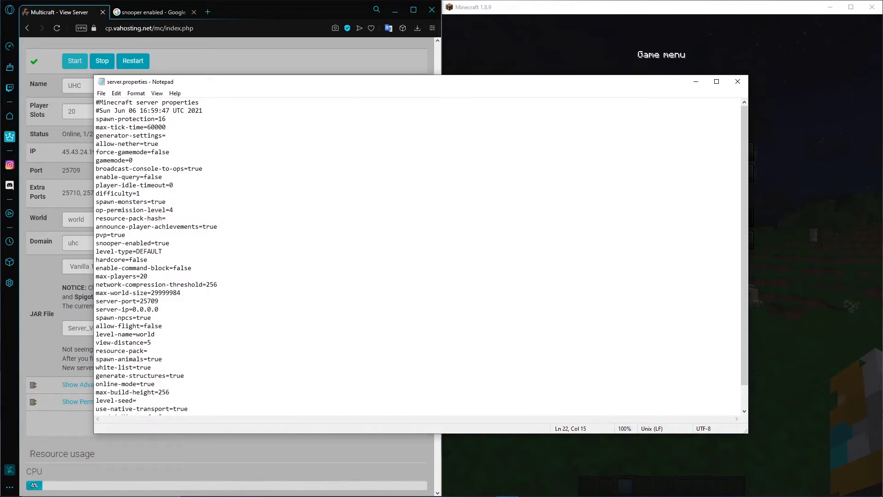
Highlight the network-compression-threshold line and select the max-world-size value in server.properties
left_click(655, 66)
left_click(649, 241)
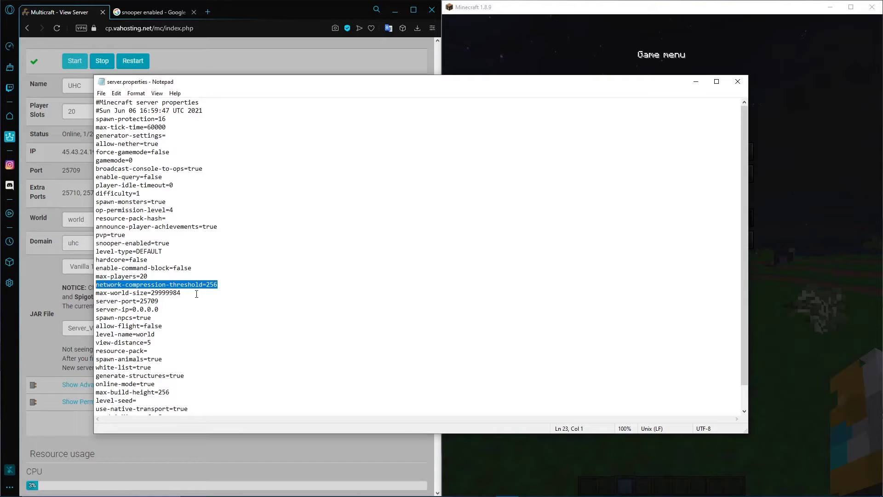
left_click_drag(193, 293, 150, 293)
key("ctrl+c")
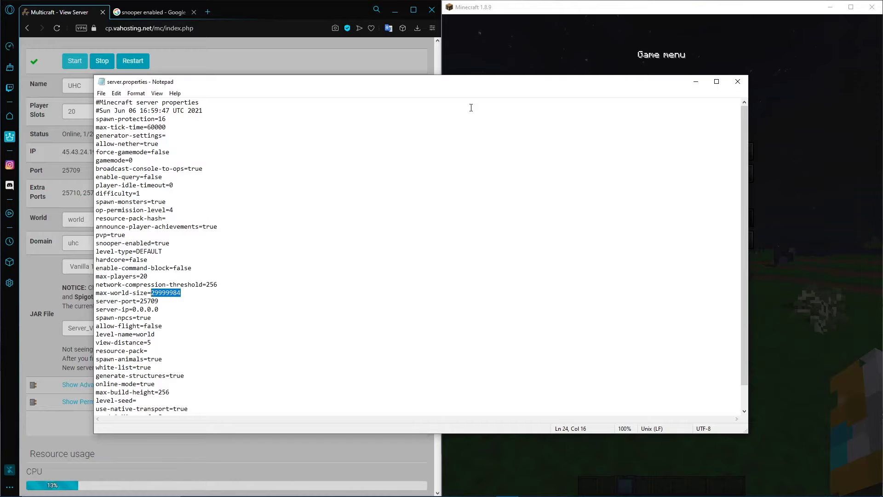
Resume Minecraft and teleport the player to the maximum world coordinates with /tp 29999984 ~ 29999984
left_click(602, 51)
left_click(623, 151)
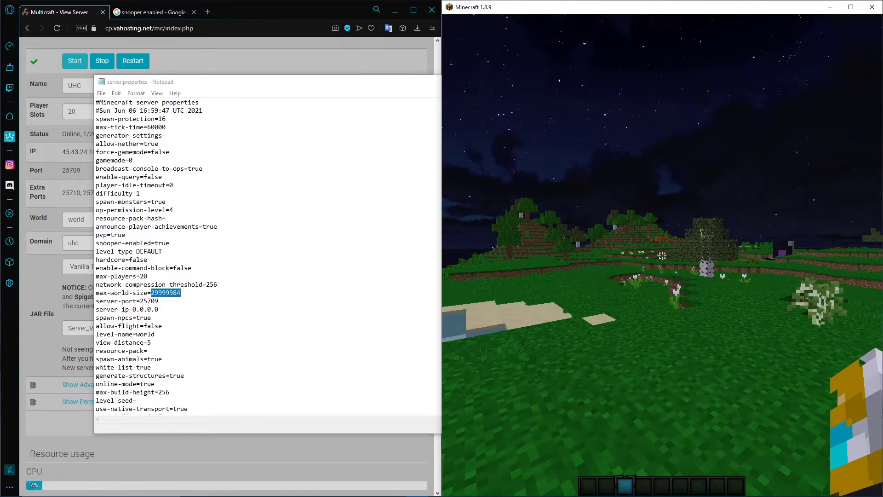
type("/tp")
key("ctrl+v")
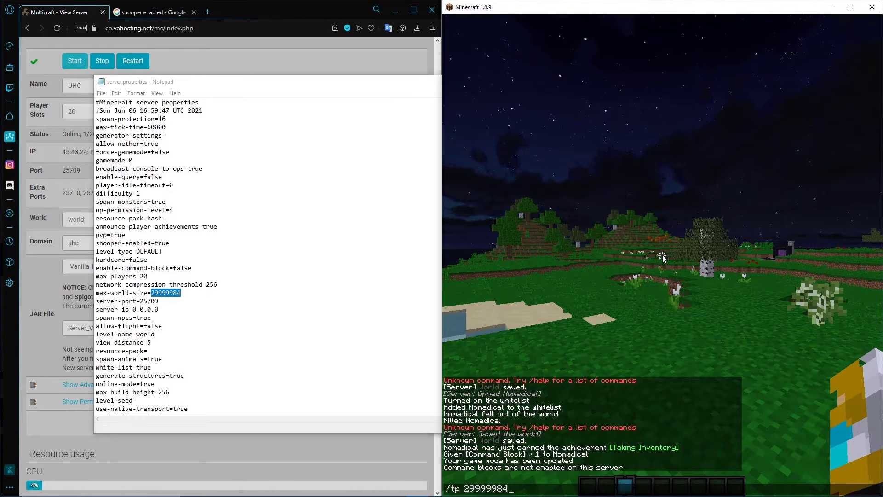
type("~")
key("ctrl+v")
key("Return")
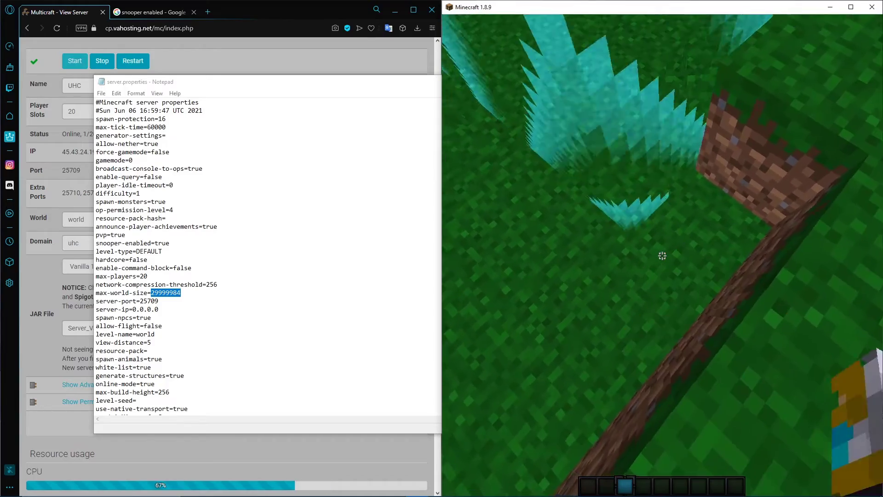
left_click(662, 256)
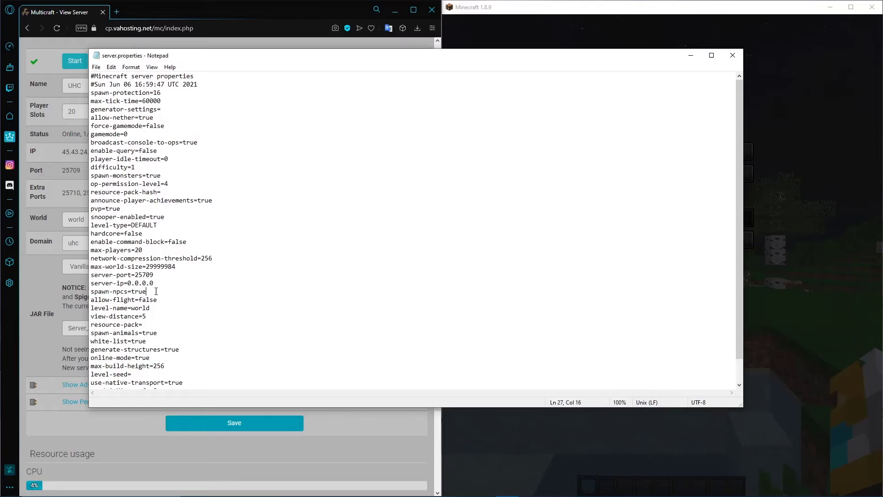
Highlight the spawn-npcs and allow-flight lines in server.properties one after the other
left_click_drag(151, 291, 85, 289)
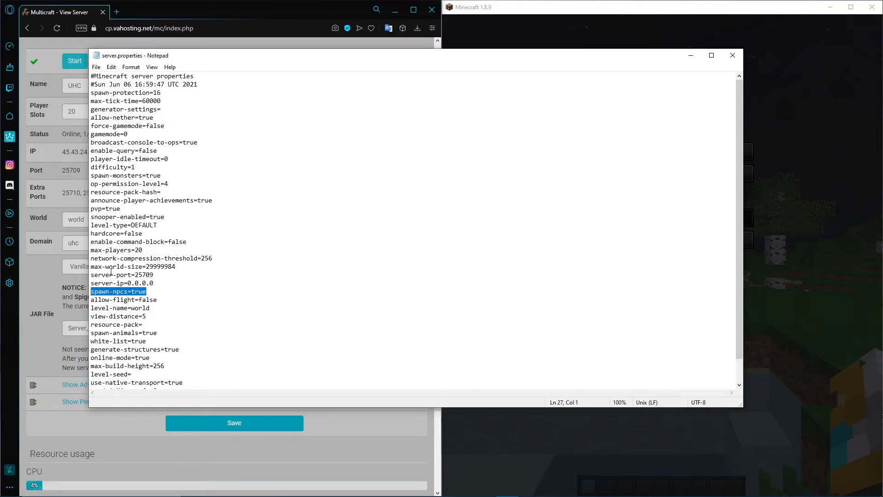
left_click(159, 300)
left_click_drag(168, 299, 88, 299)
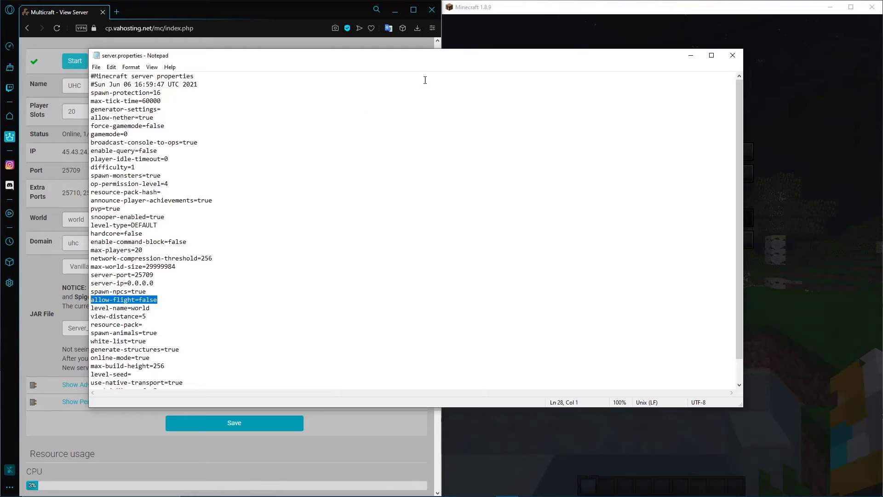
Resume Minecraft, travel forward across the terrain beside the trees, and pause the game
left_click(487, 26)
left_click(634, 151)
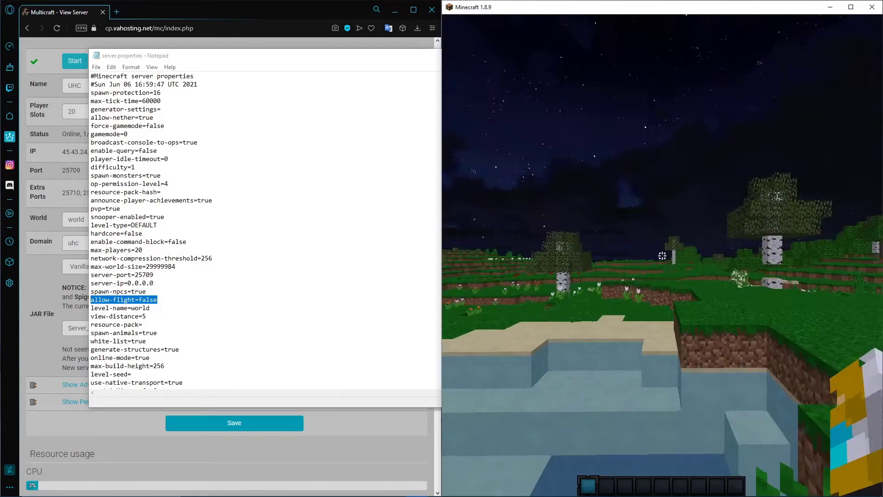
key("w")
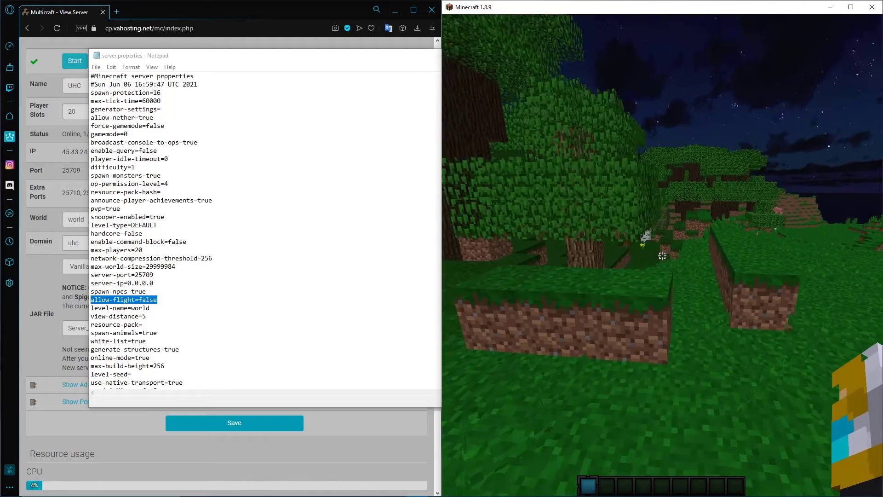
key("Escape")
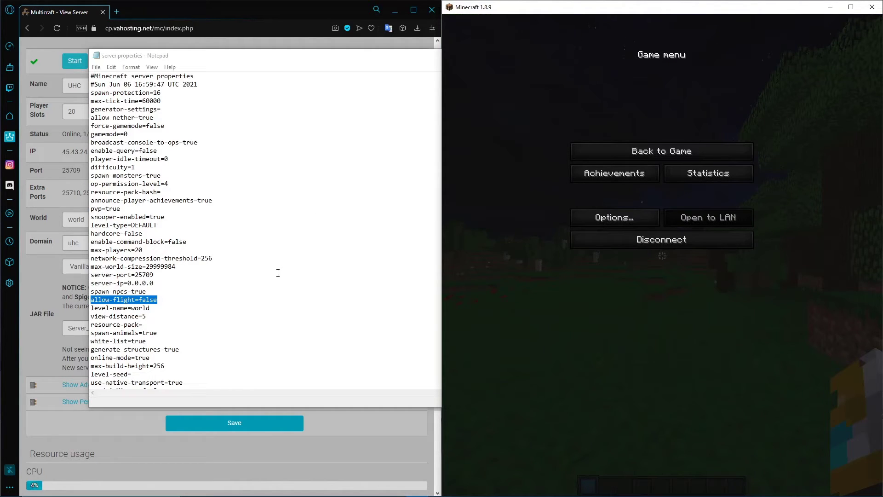
Highlight the level-name line in server.properties and shift the Notepad window to compare it with Multicraft's World field
left_click_drag(165, 307, 87, 307)
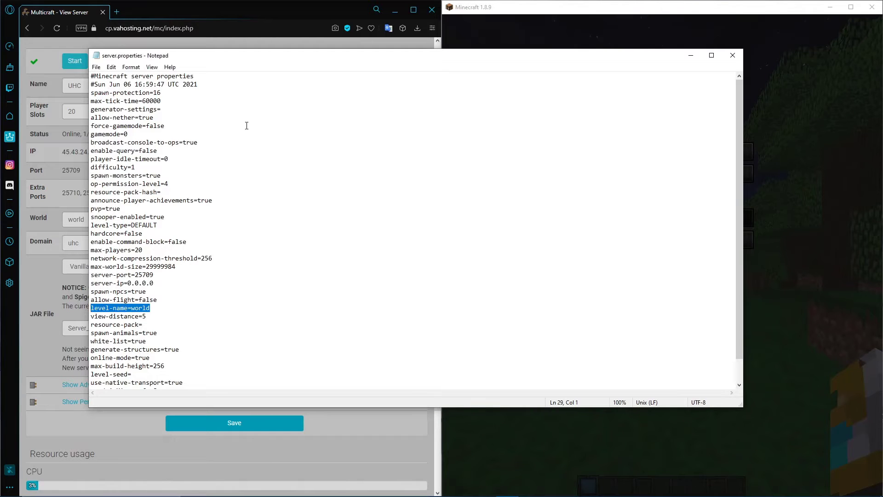
left_click_drag(224, 59, 317, 65)
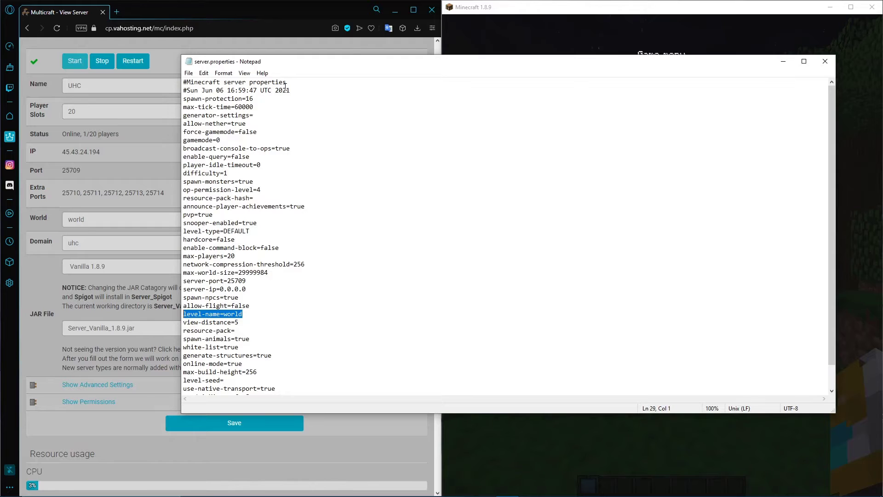
left_click_drag(286, 66, 146, 70)
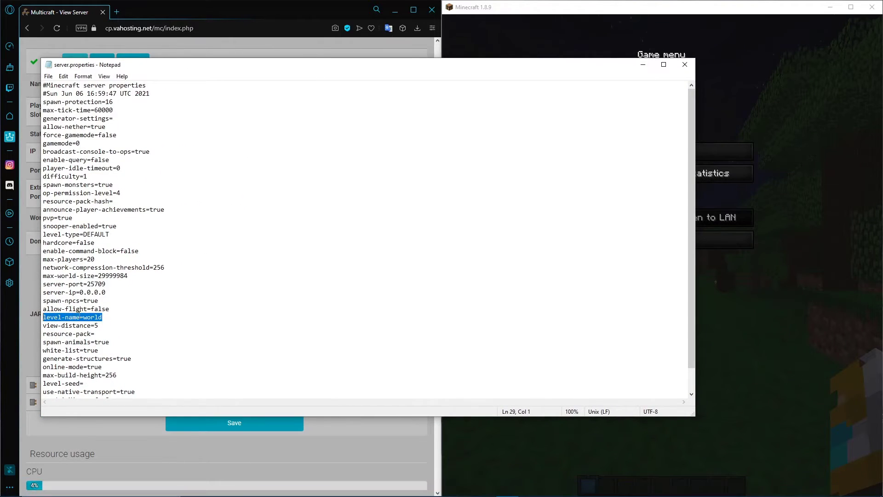
Switch to FileZilla to examine the world folder in /Server_Vanilla, and minimize it
left_click(486, 488)
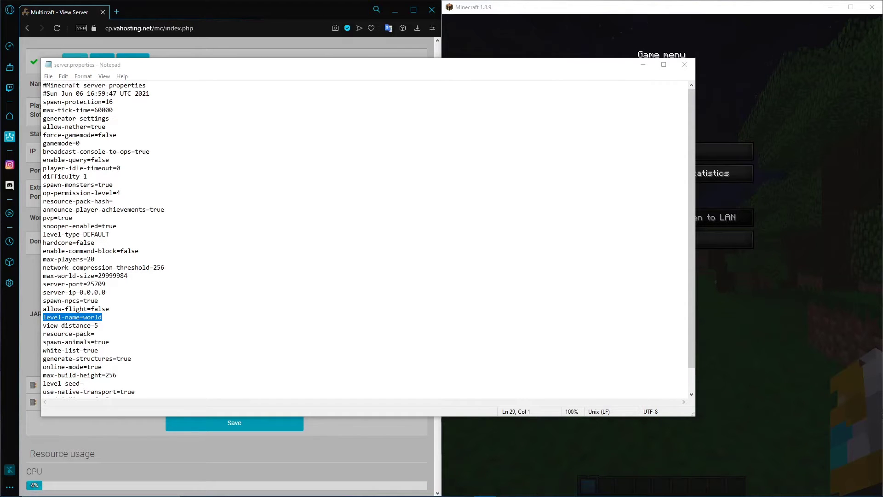
left_click_drag(0, 57, 364, 29)
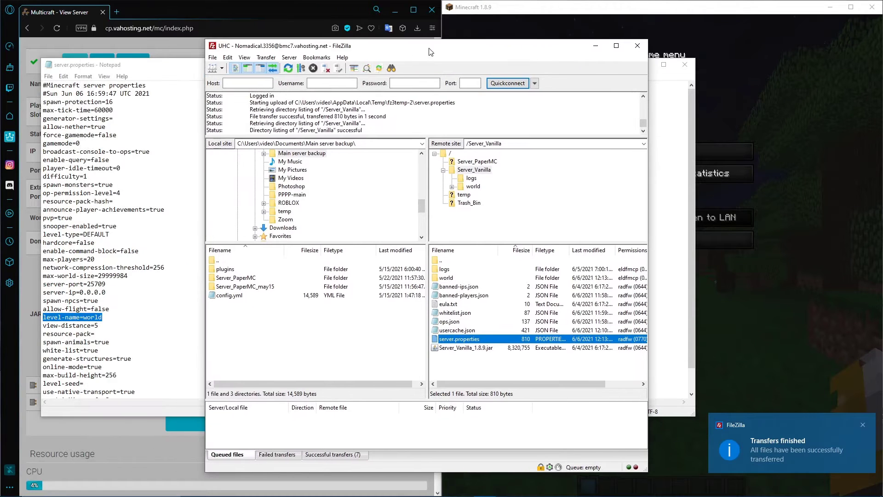
left_click_drag(313, 29, 432, 49)
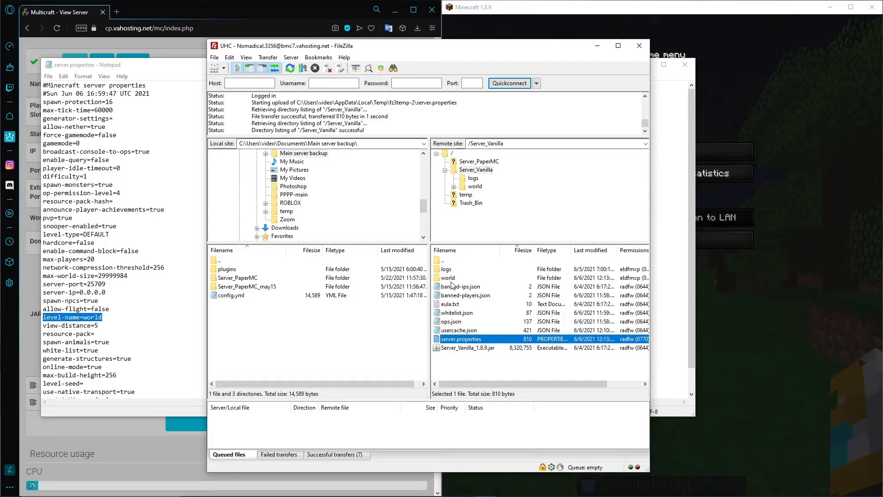
left_click(598, 46)
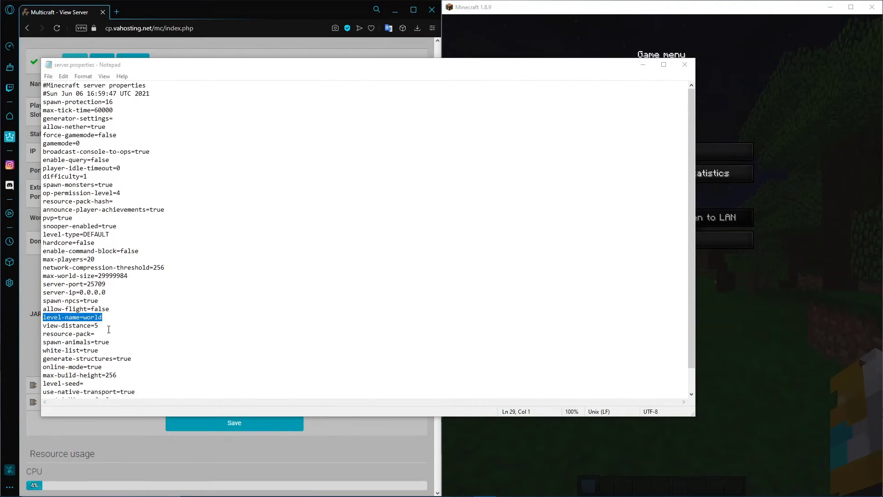
Highlight the view-distance line in server.properties, and look at how far the terrain renders in Minecraft
left_click_drag(109, 326, 43, 325)
left_click(133, 321)
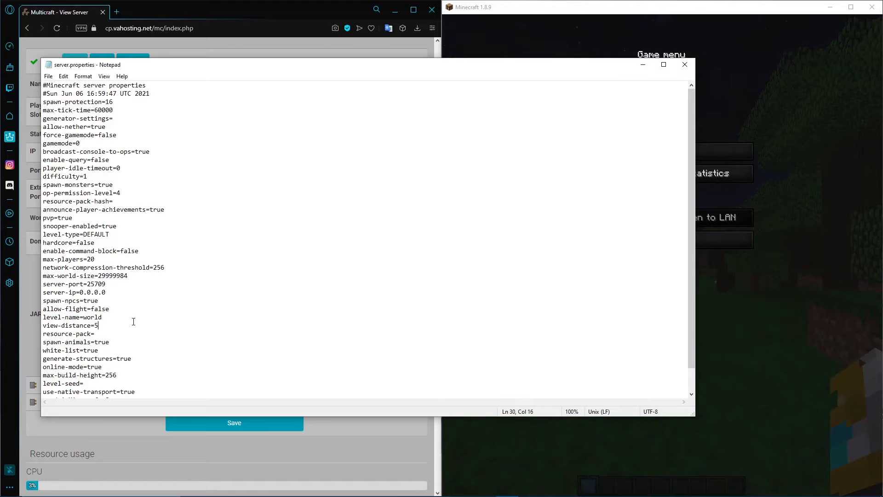
left_click(815, 227)
left_click(662, 151)
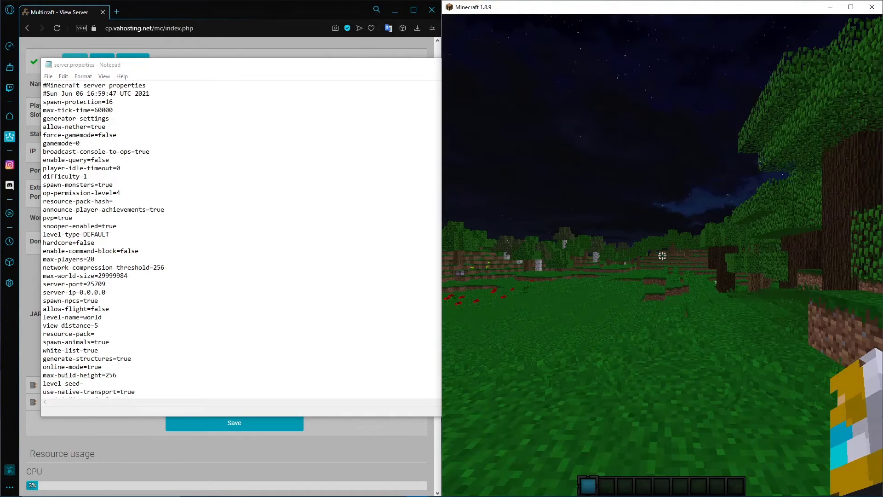
key("Escape")
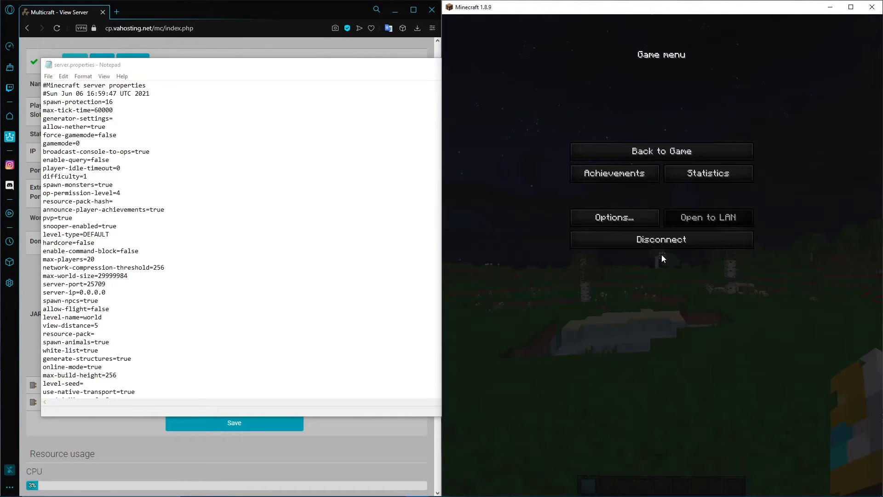
Check the Render Distance in Minecraft's video settings, and look around the world at the edge of the loaded terrain
left_click(636, 219)
left_click(614, 188)
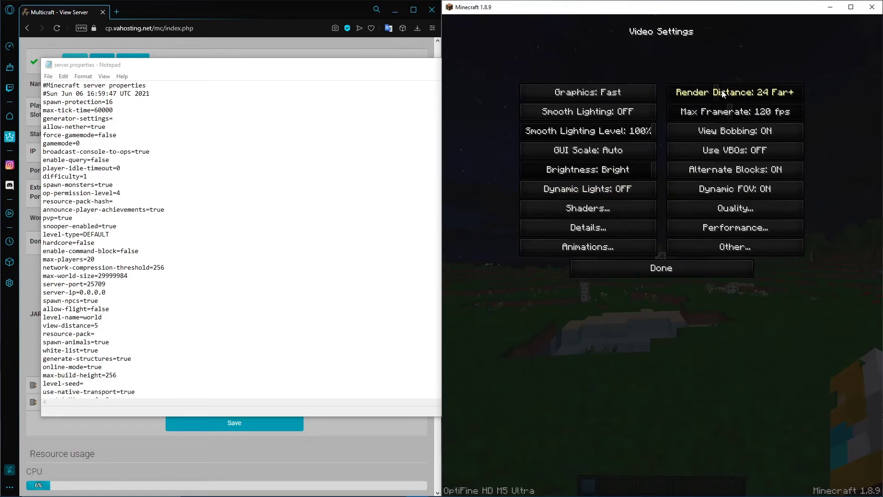
key("Escape")
key("Escape")
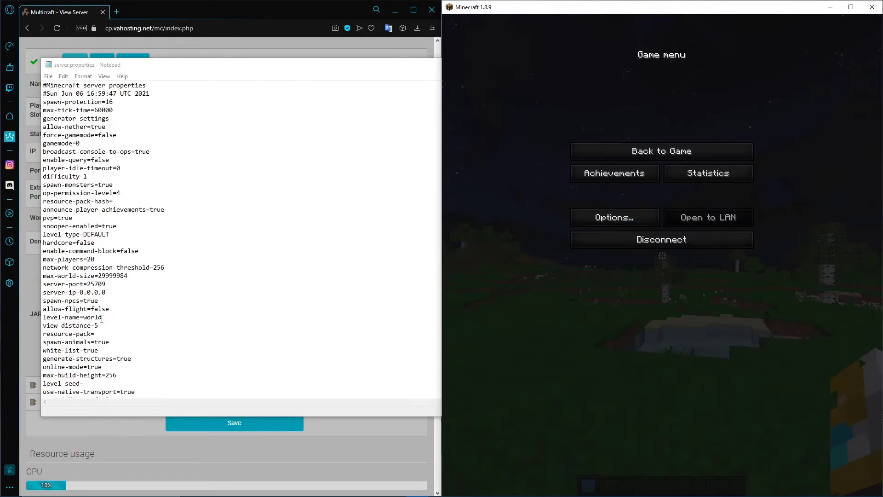
left_click(688, 151)
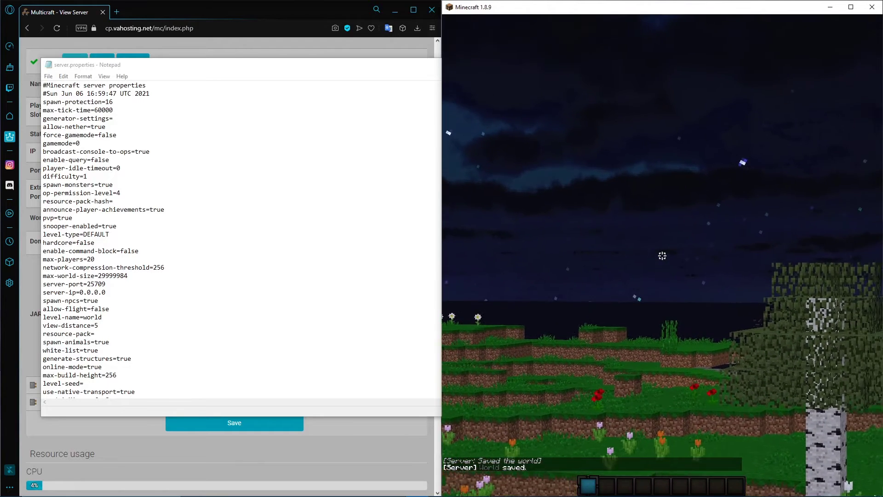
key("Escape")
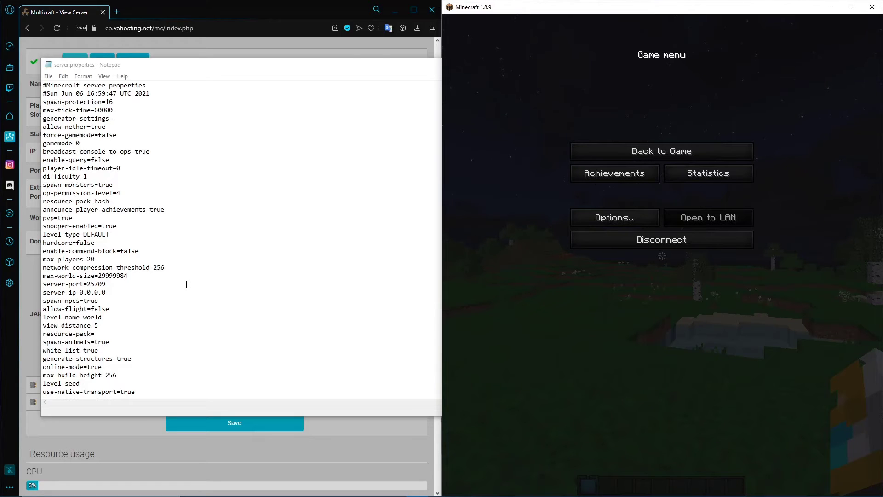
Highlight the spawn-animals line in server.properties, and place the cursor on the white-list line
left_click(186, 285)
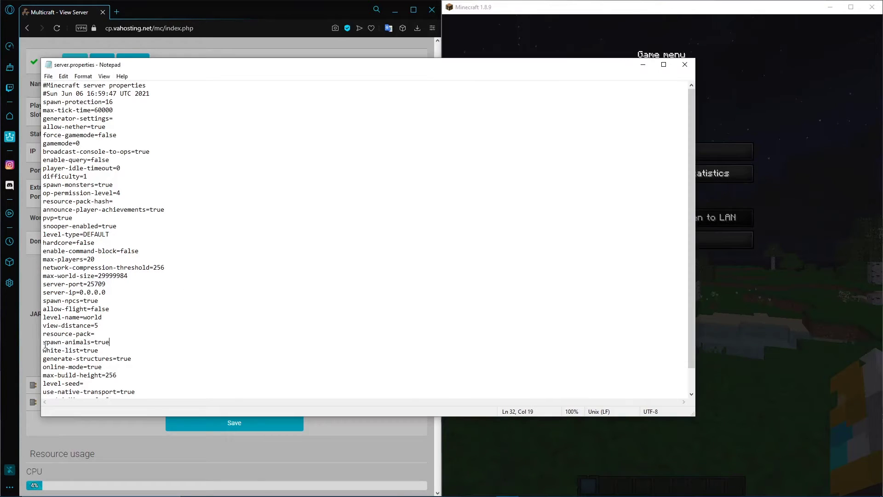
left_click_drag(42, 343, 113, 345)
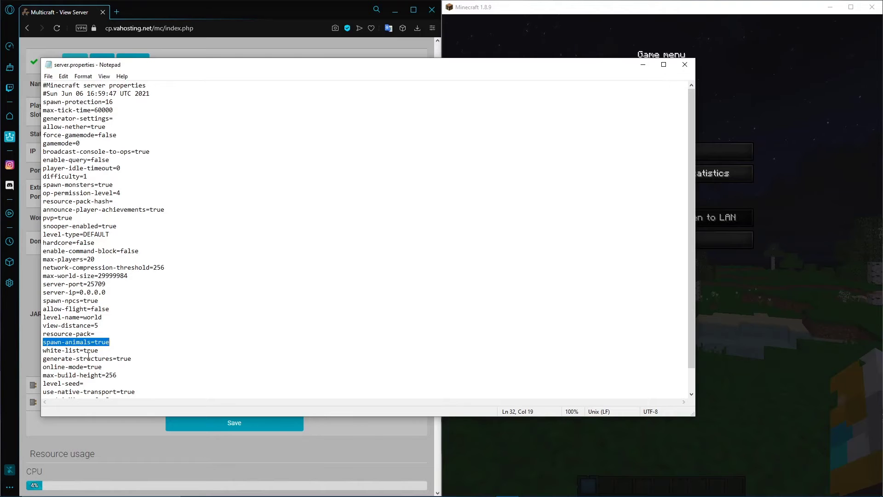
left_click(45, 350)
Resume the Minecraft game, turn off the whitelist with the /whitelist off command, and pause the game
left_click(765, 190)
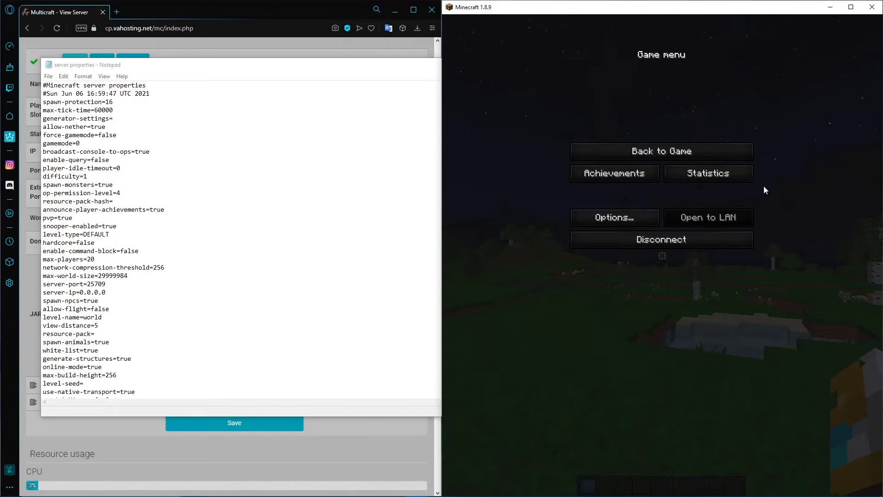
left_click(661, 151)
type("/whitelist on")
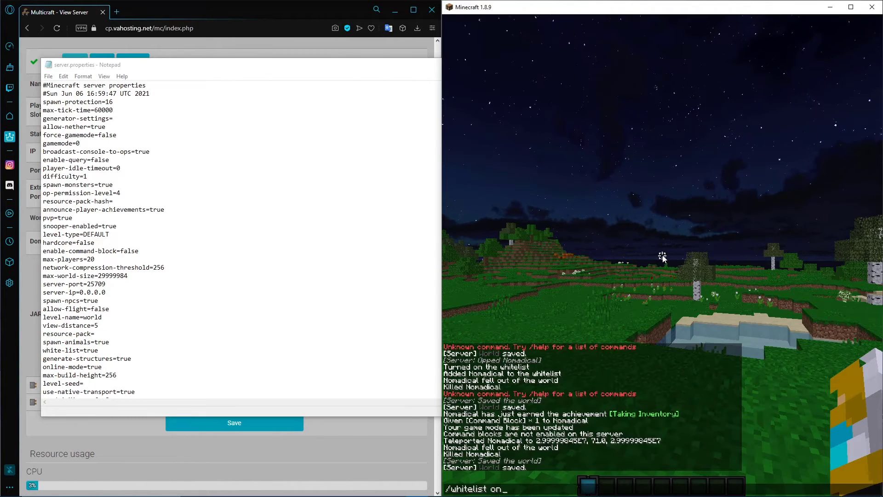
key("BackSpace")
key("BackSpace")
type("off")
key("Return")
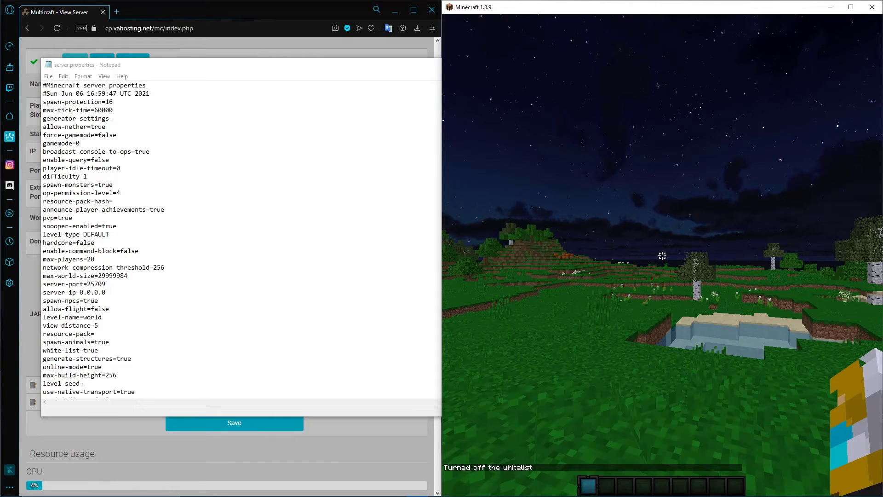
key("Escape")
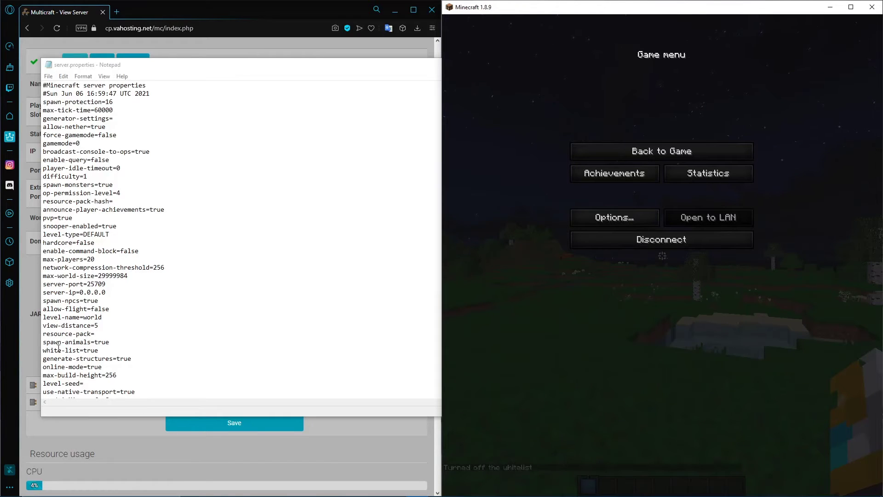
Set the white-list value in server.properties to false
double_click(92, 350)
type("f")
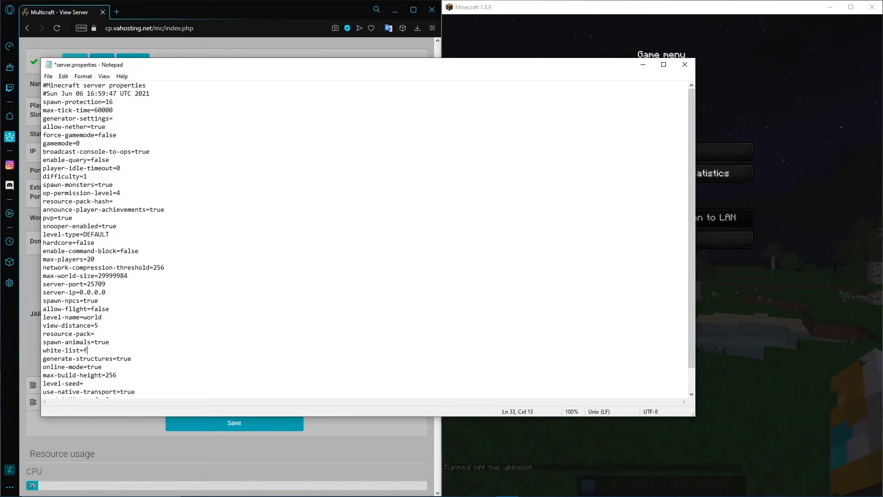
type("alse")
Highlight the online-mode line in server.properties, and resume the Minecraft game
scroll(41, 330, "down", 1)
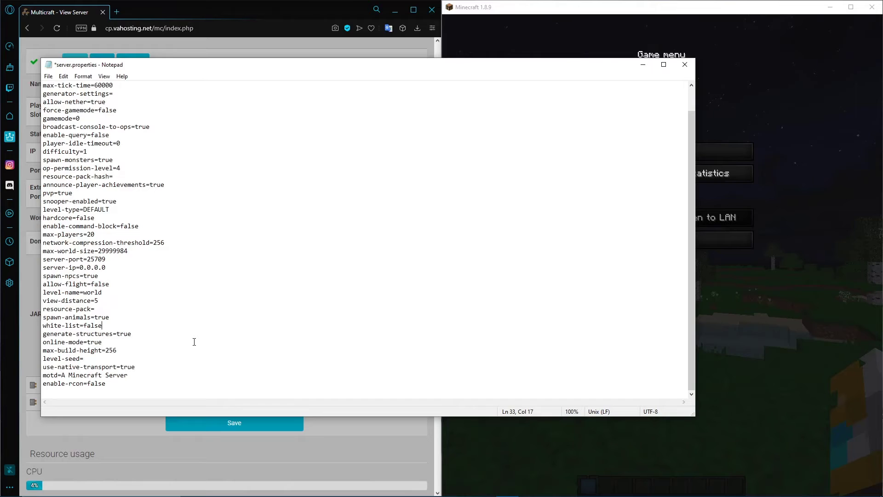
left_click_drag(116, 342, 35, 344)
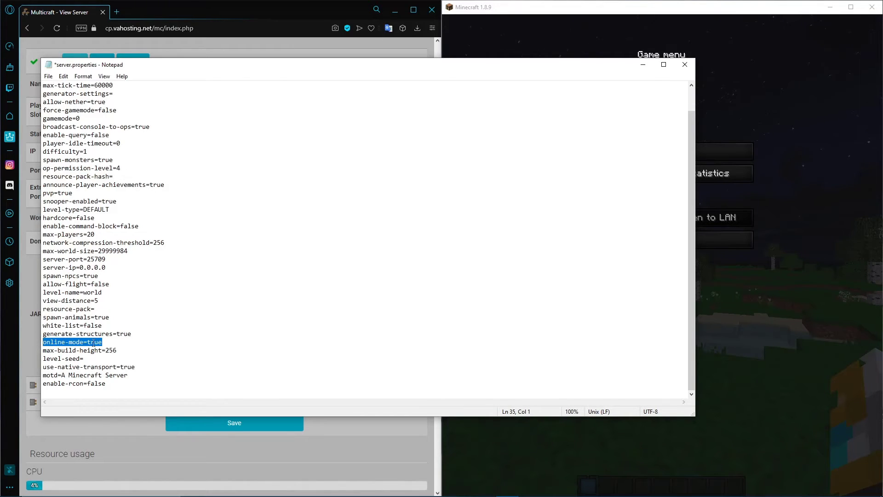
left_click(789, 191)
left_click(719, 156)
type("/")
key("Escape")
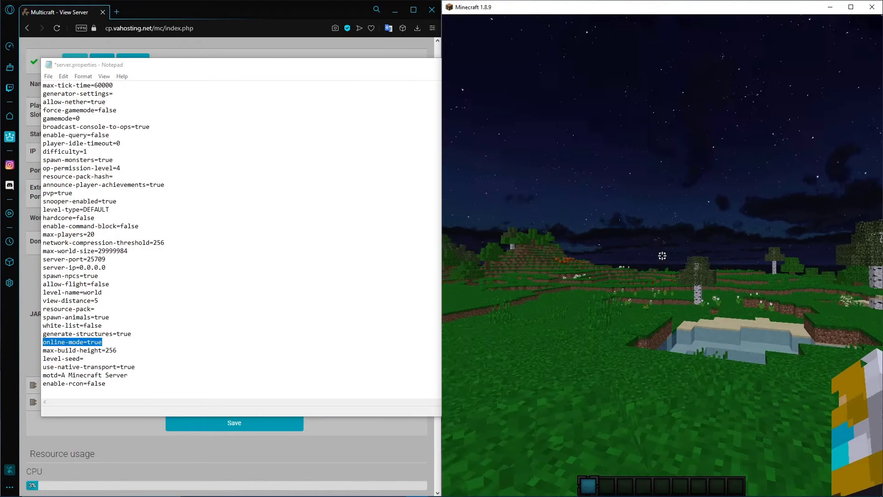
Look around the forest and the meadow near the pond in Minecraft, and pause the game
key("w")
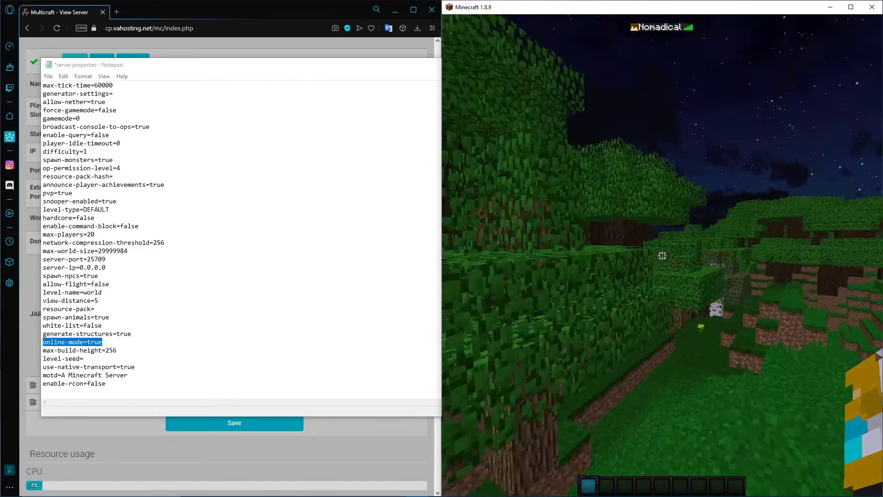
key("w")
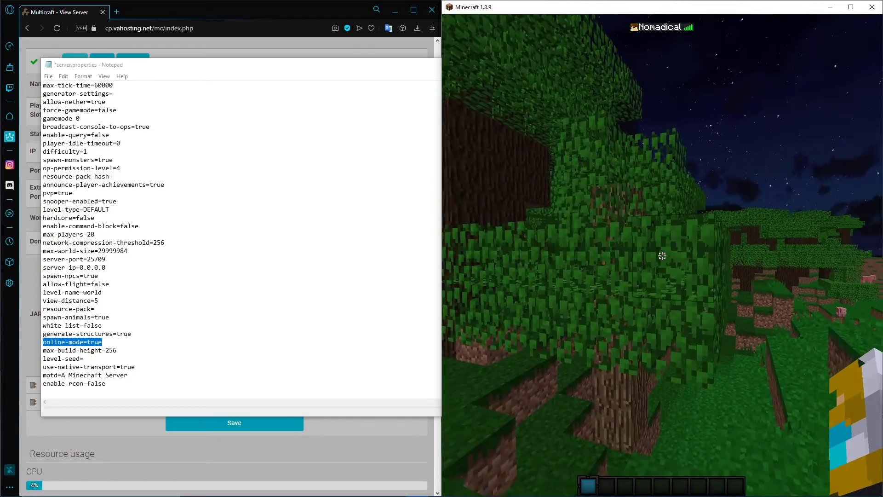
left_click(662, 255)
key("w")
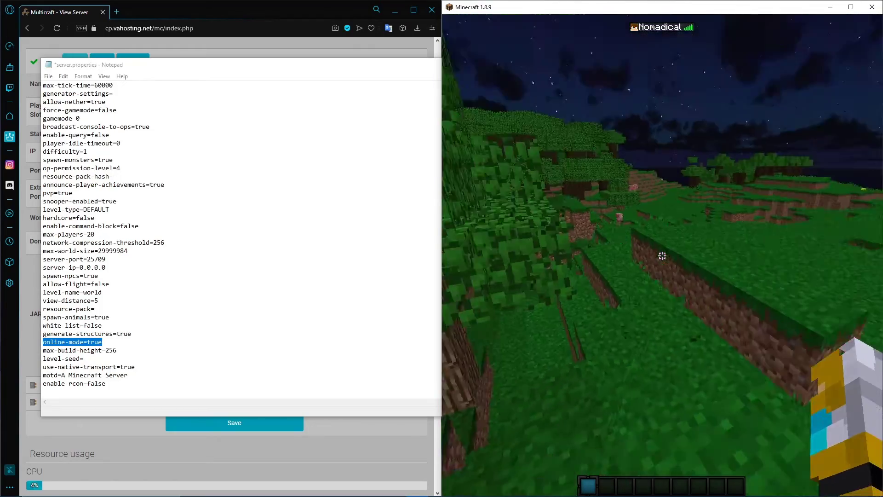
key("w")
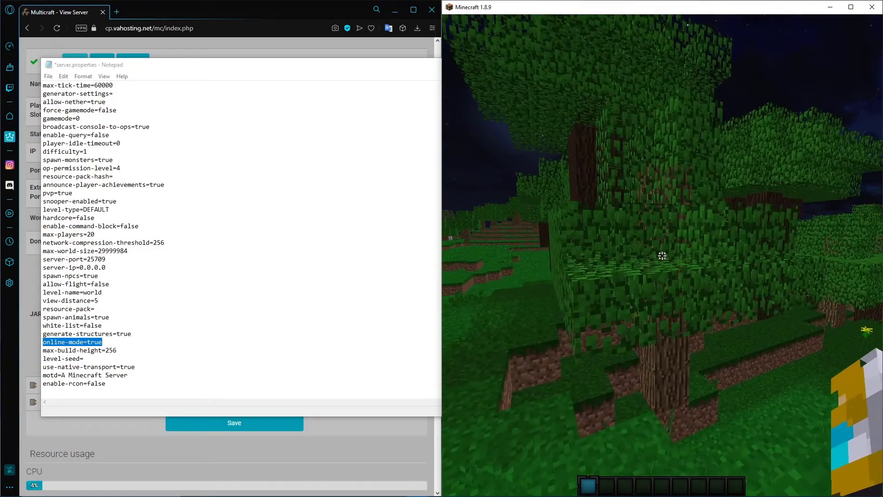
key("w")
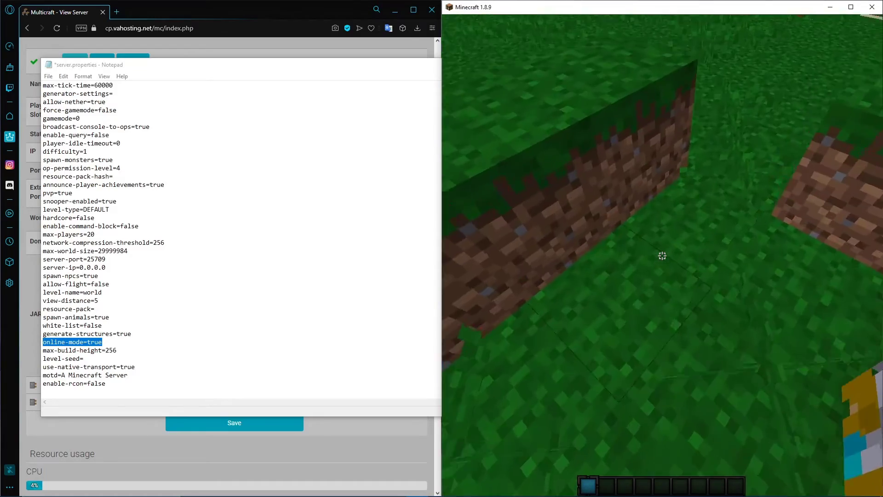
key("w")
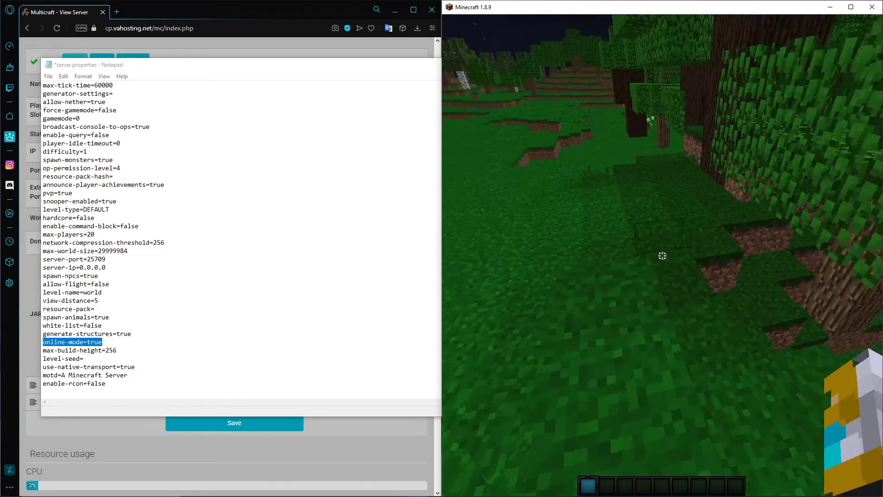
key("w")
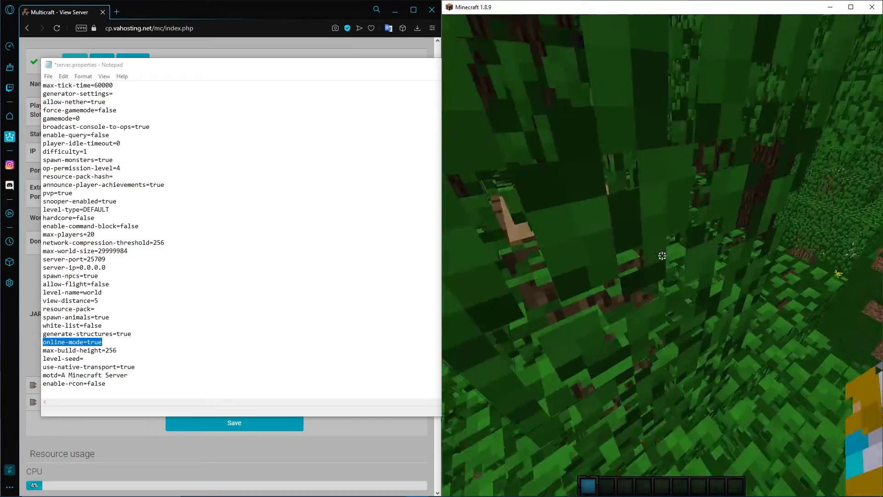
key("w")
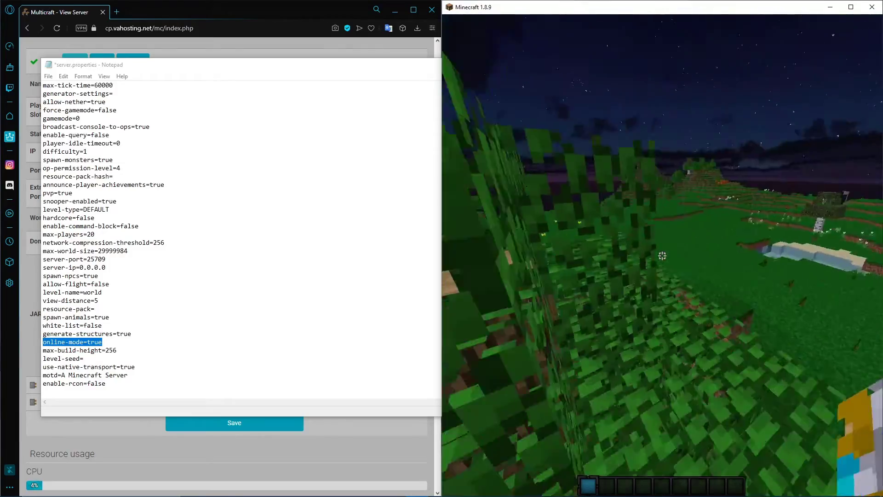
key("w")
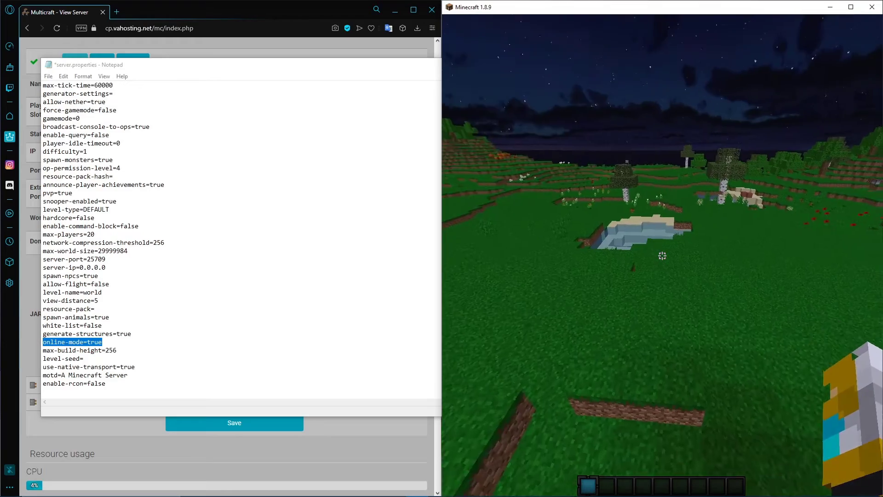
key("w")
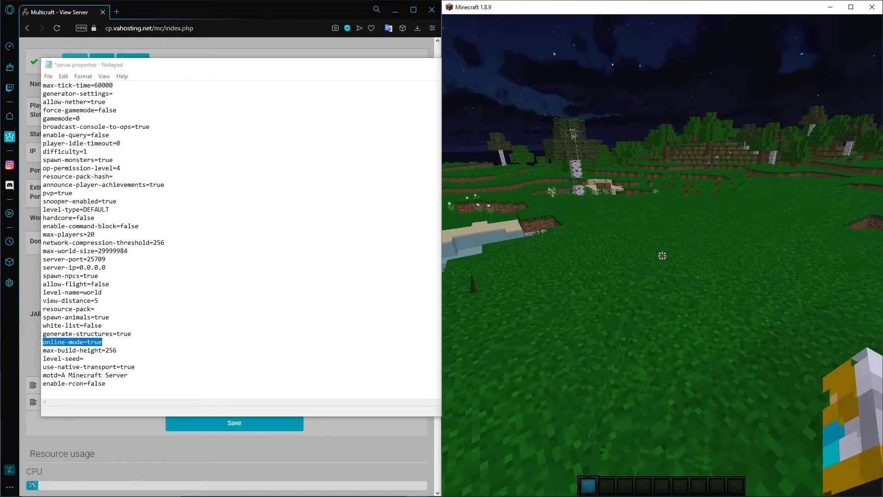
key("Escape")
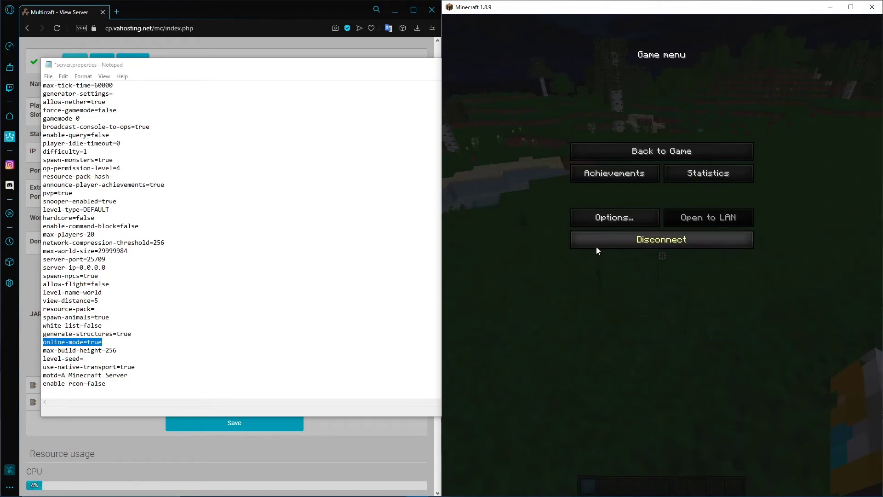
Return to server.properties and highlight the online-mode line, followed by the max-build-height line
left_click(297, 248)
left_click(142, 345)
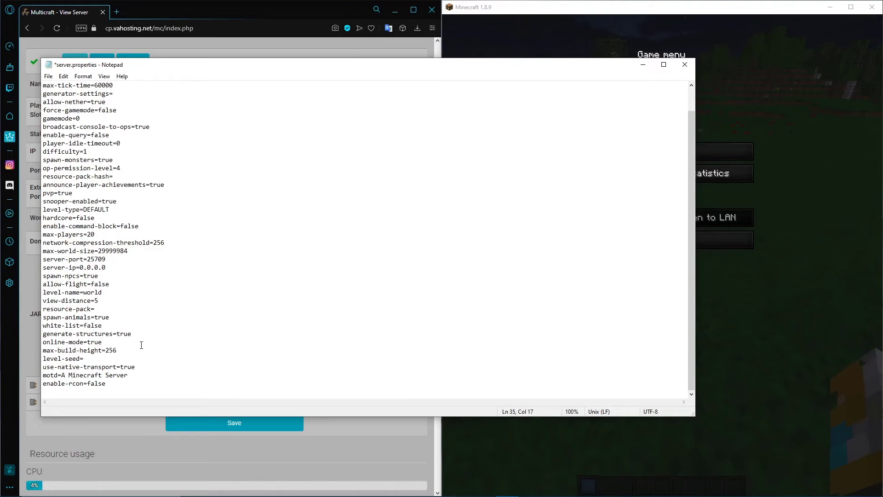
left_click_drag(141, 345, 37, 342)
left_click(111, 341)
left_click_drag(44, 351, 123, 350)
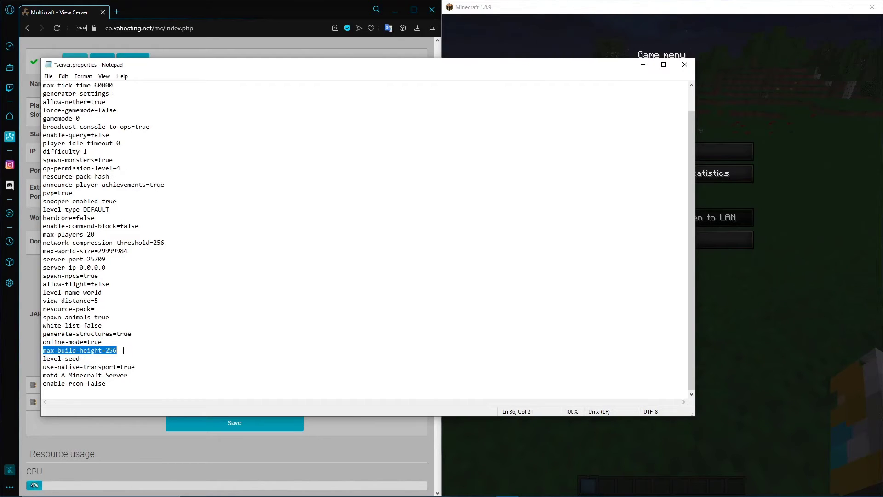
Resume the Minecraft game, pick a grass block from the ground, and build a pillar upward near the pond
left_click(850, 213)
left_click(729, 150)
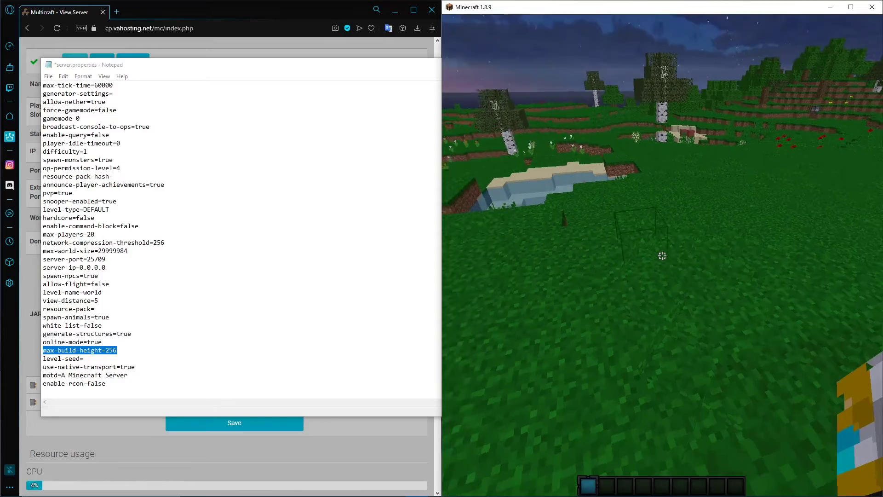
key("w")
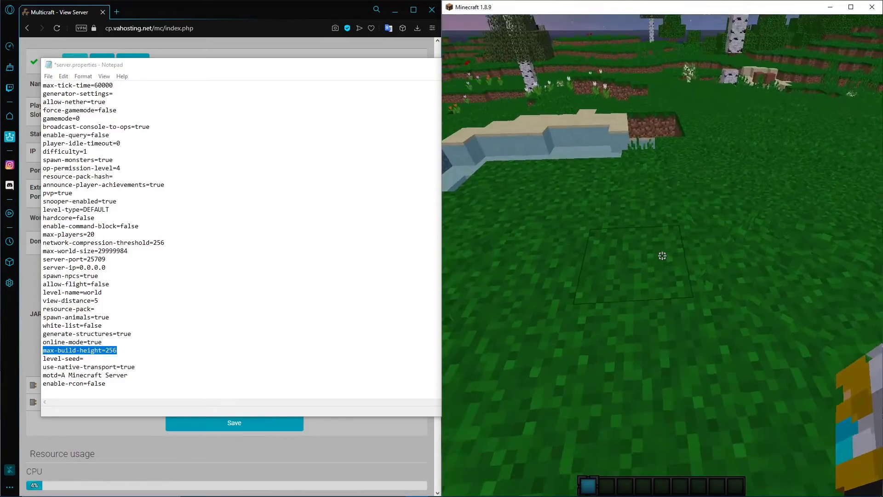
middle_click(662, 255)
key("space")
key("space")
right_click(662, 255)
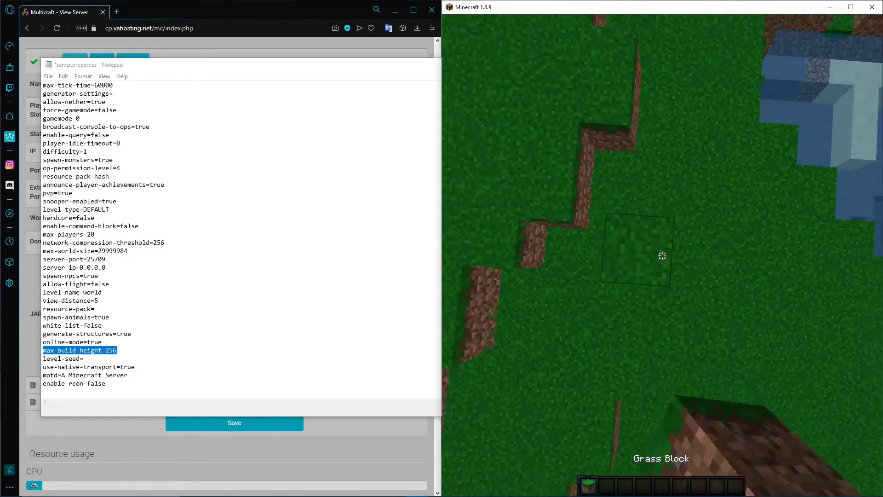
key("space")
key("space")
key("space")
key("space")
right_click(662, 256)
right_click(663, 256)
right_click(662, 255)
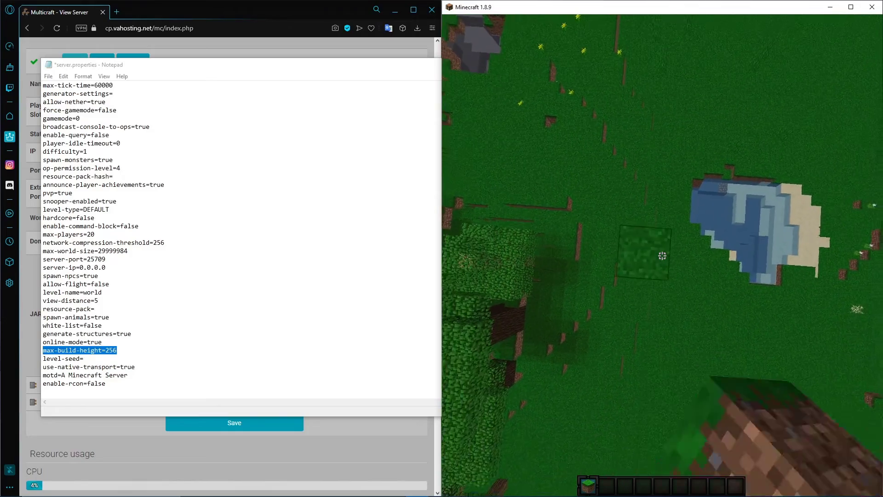
right_click(662, 255)
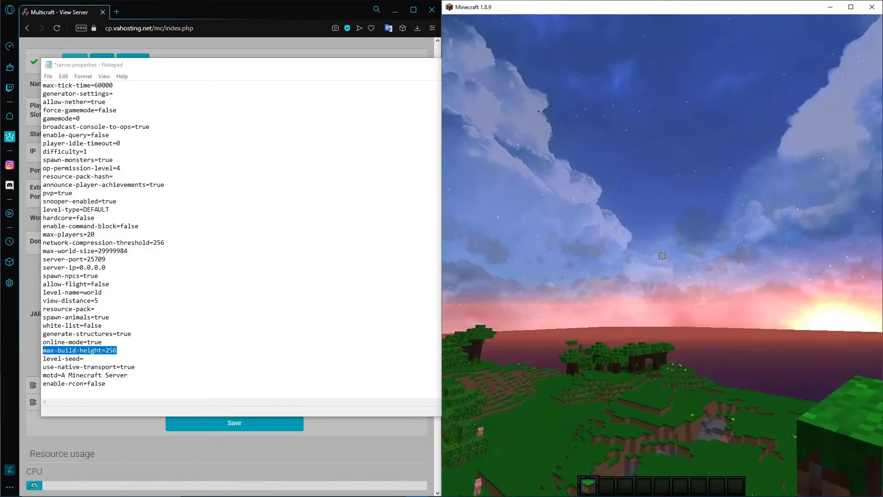
Show the debug information to check the height above the pillar, hide it again, and pause the game
key("F3")
key("space")
key("space")
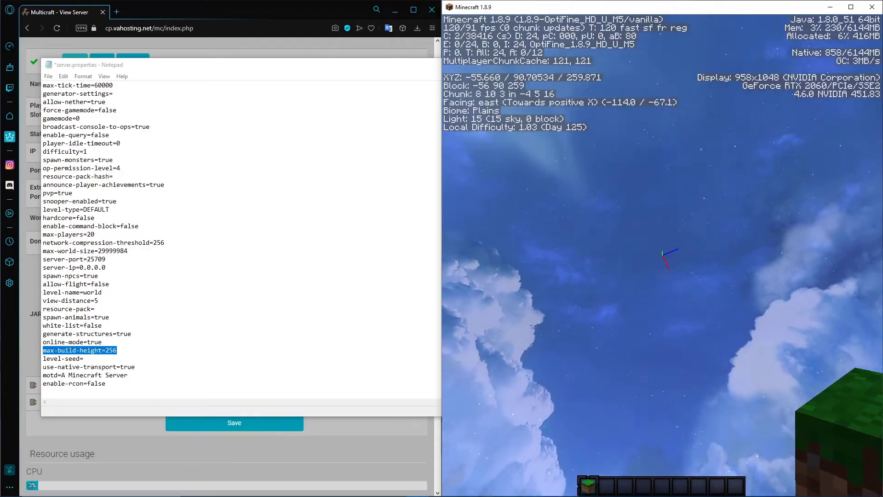
key("F3")
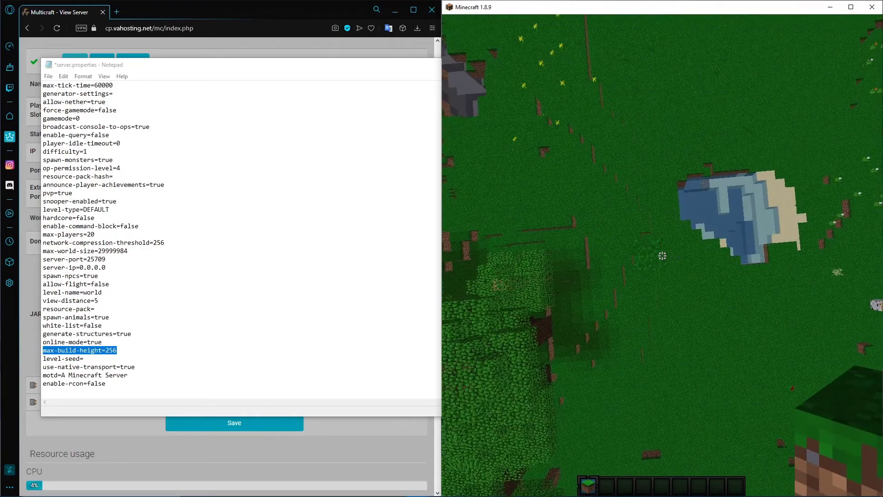
key("Escape")
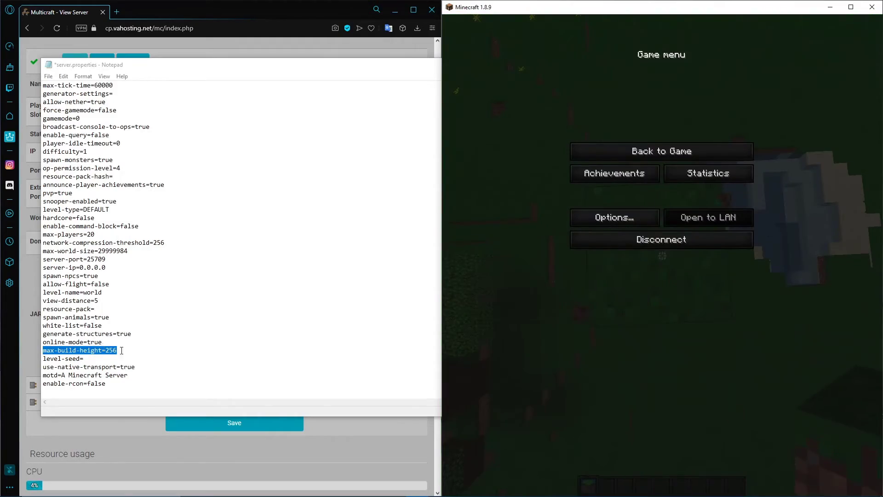
Highlight the max-build-height line in server.properties again, select it together with the level-seed line, and switch to Minecraft
left_click(122, 350)
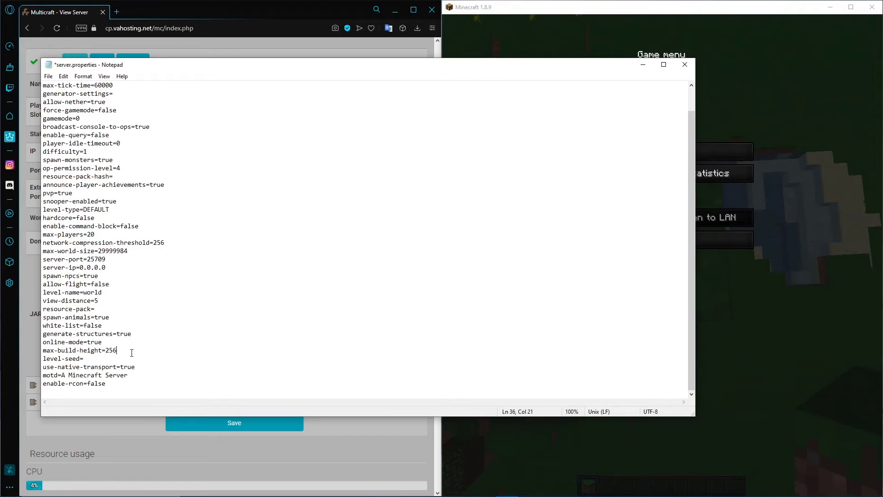
left_click_drag(132, 352, 35, 354)
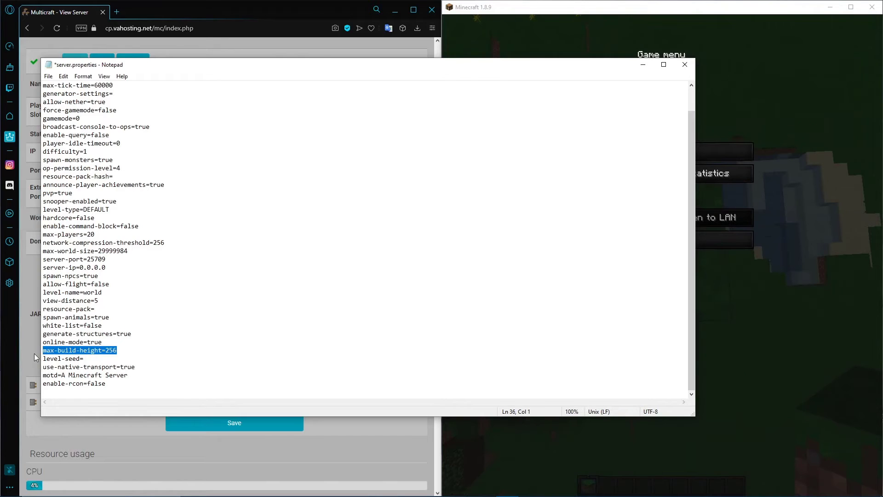
left_click(141, 353)
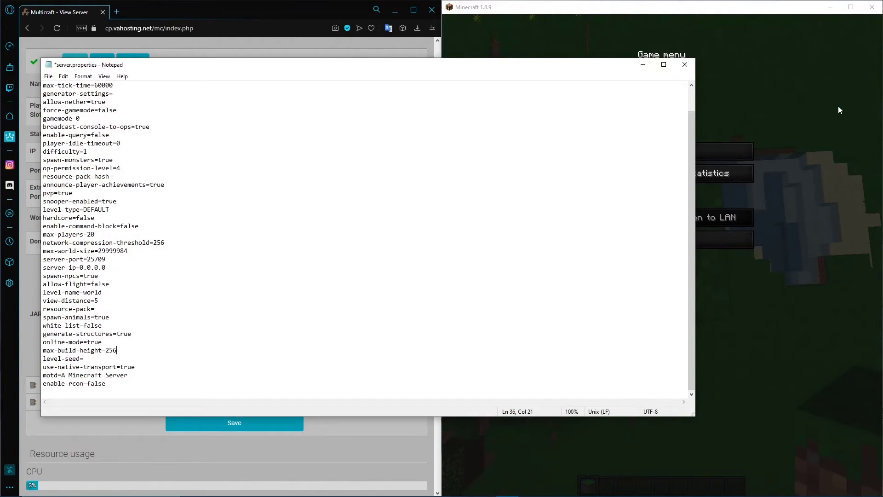
left_click_drag(85, 358, 47, 351)
left_click(801, 237)
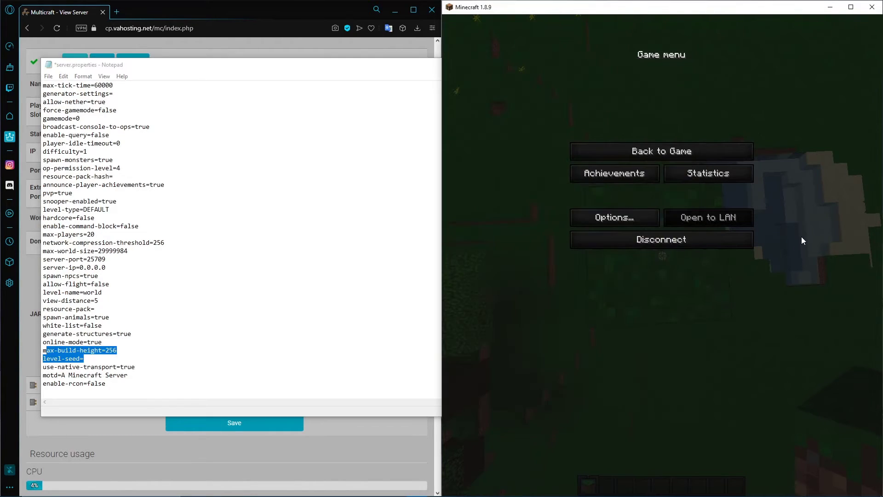
Disconnect from the server and start a new singleplayer world, entering 234234 as the world generator seed
left_click(712, 238)
left_click(781, 480)
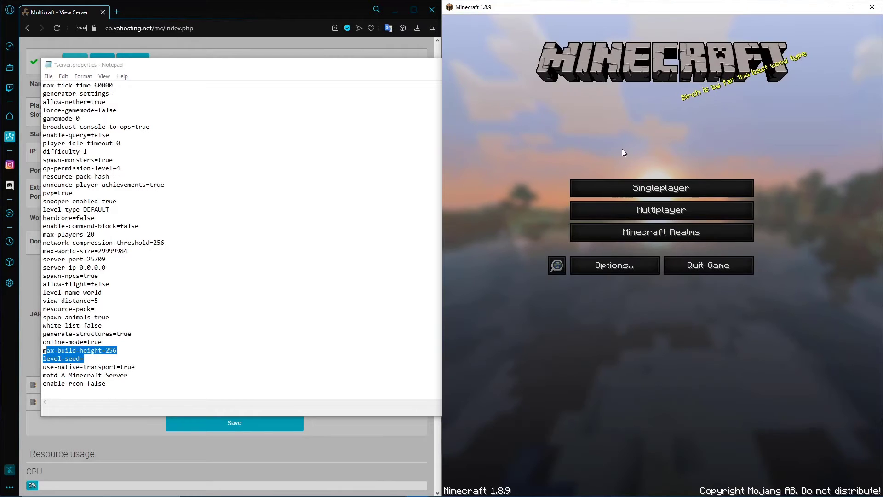
left_click(633, 180)
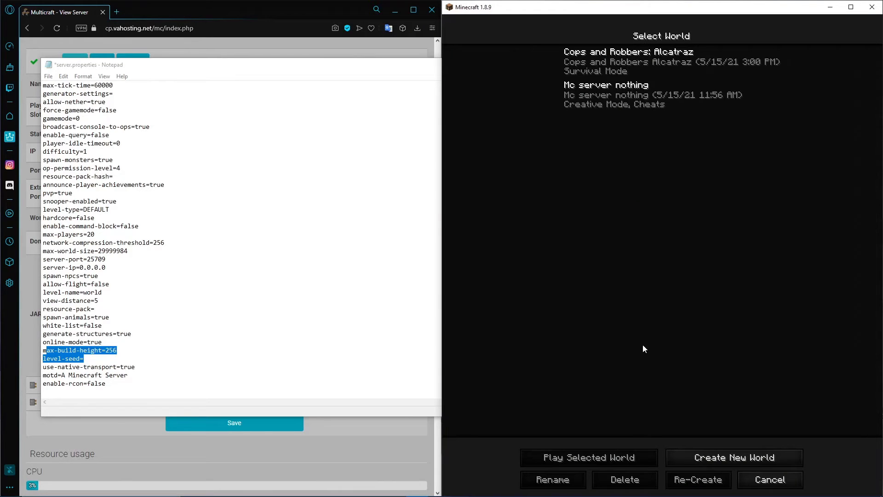
left_click(683, 456)
left_click(662, 195)
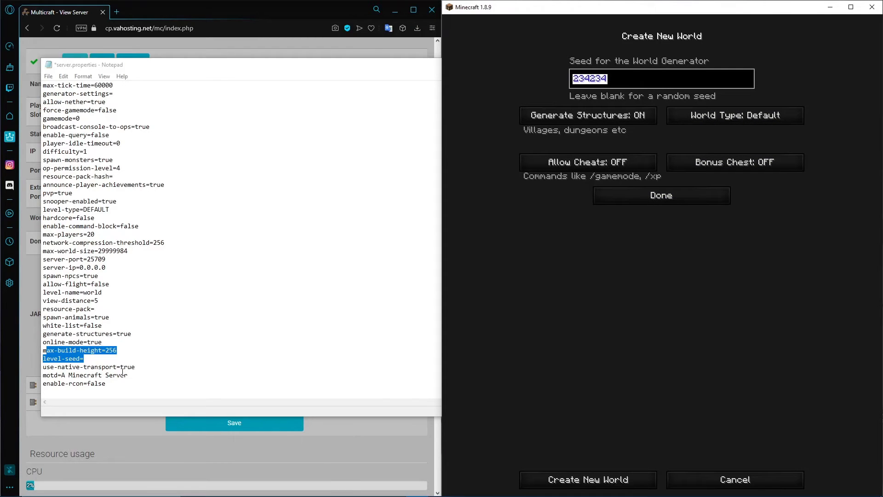
Set level-seed in server.properties to 234234 by pasting the copied seed
left_click(98, 360)
type("234234")
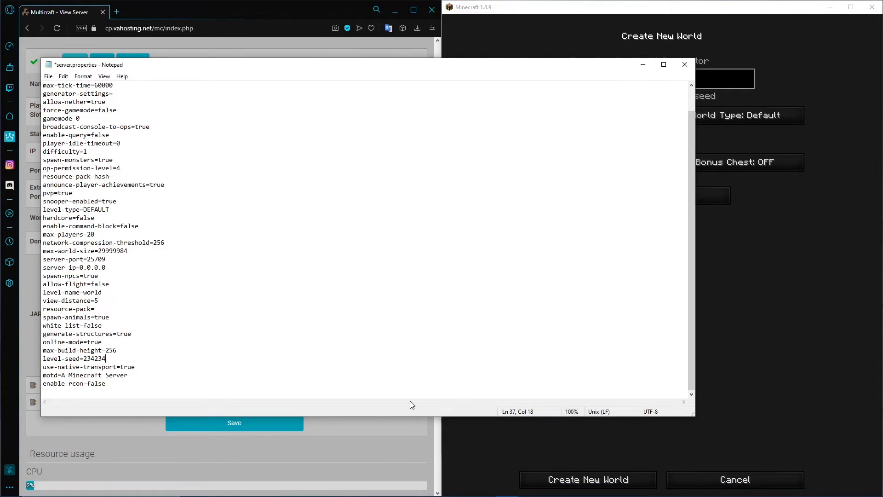
Switch to FileZilla, show the delete option for the remote world folder without using it, and minimize FileZilla
left_click(484, 488)
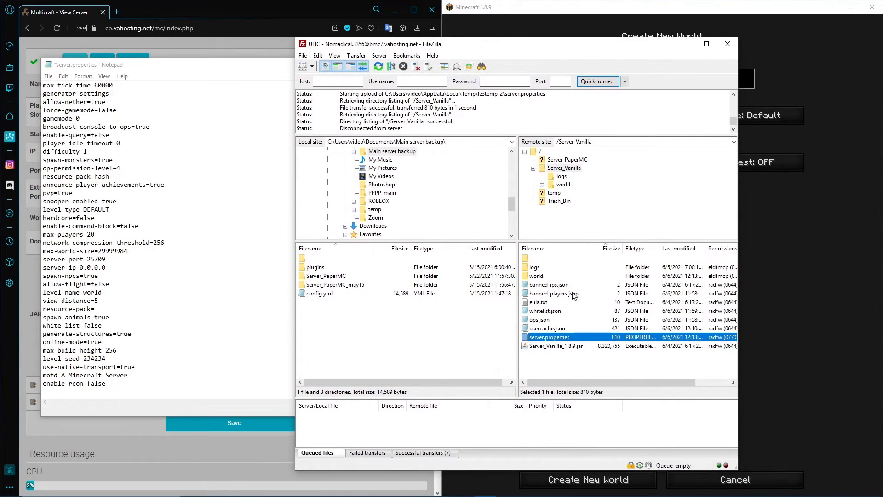
left_click(553, 276)
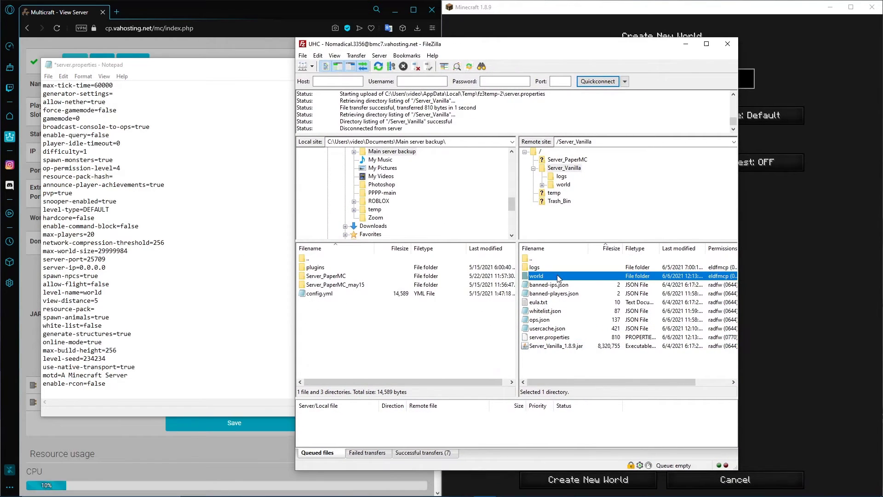
right_click(556, 276)
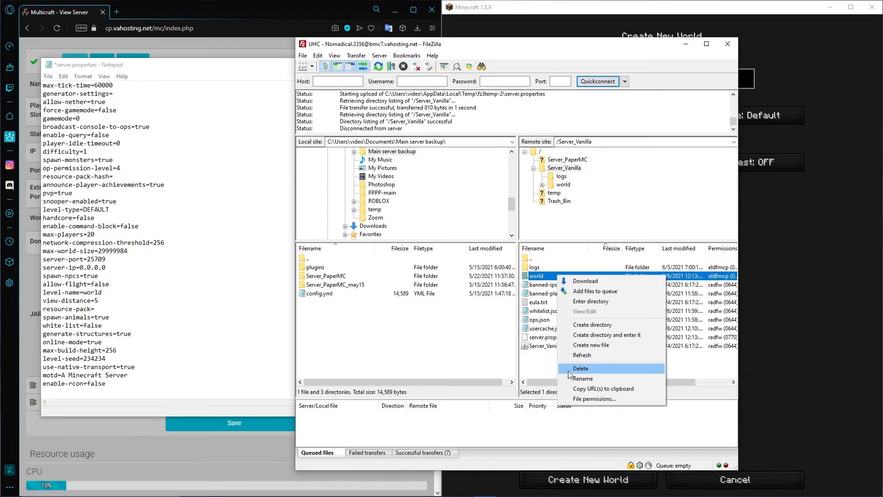
left_click(547, 374)
left_click(686, 46)
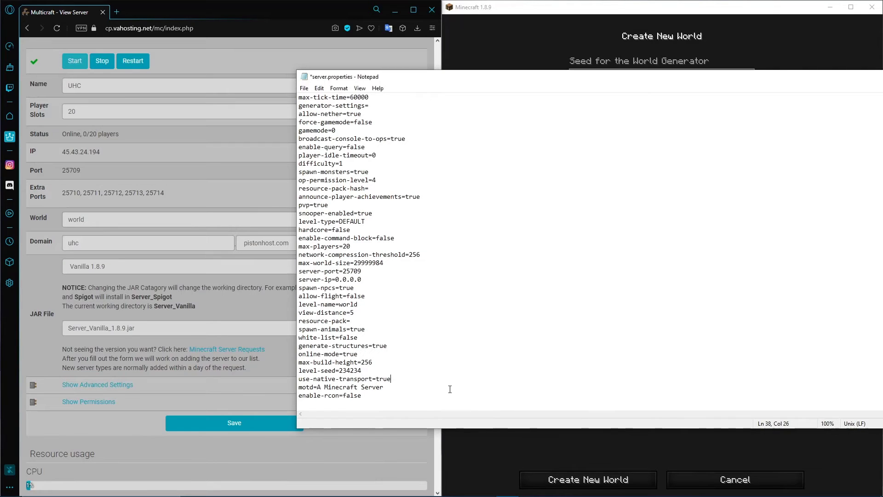
Highlight the motd line in server.properties, and move and narrow the Notepad window so it sits beside Minecraft
left_click_drag(399, 388, 300, 390)
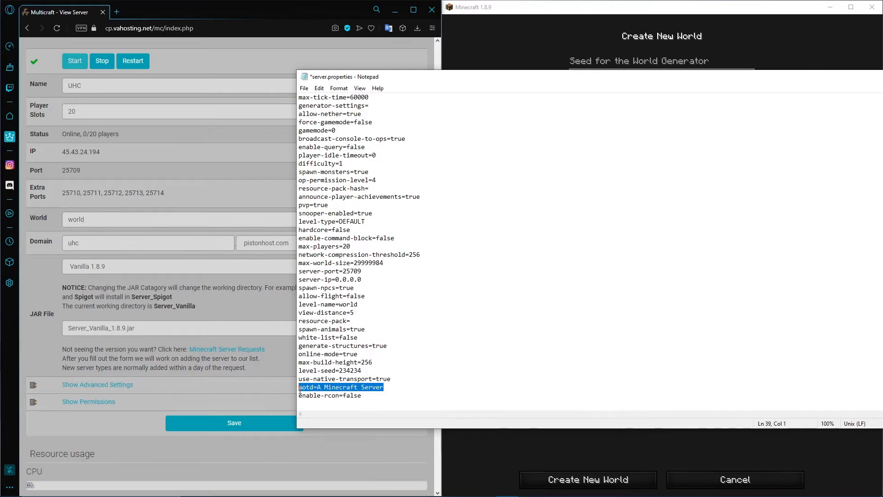
left_click_drag(516, 77, 228, 76)
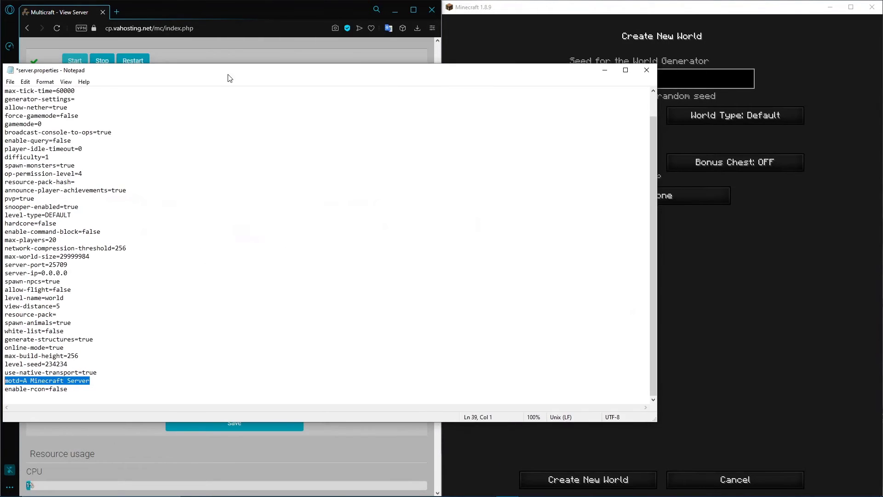
left_click_drag(656, 184, 415, 188)
Back out of Minecraft's world creation and open the multiplayer server list to view the servers' descriptions
left_click(719, 479)
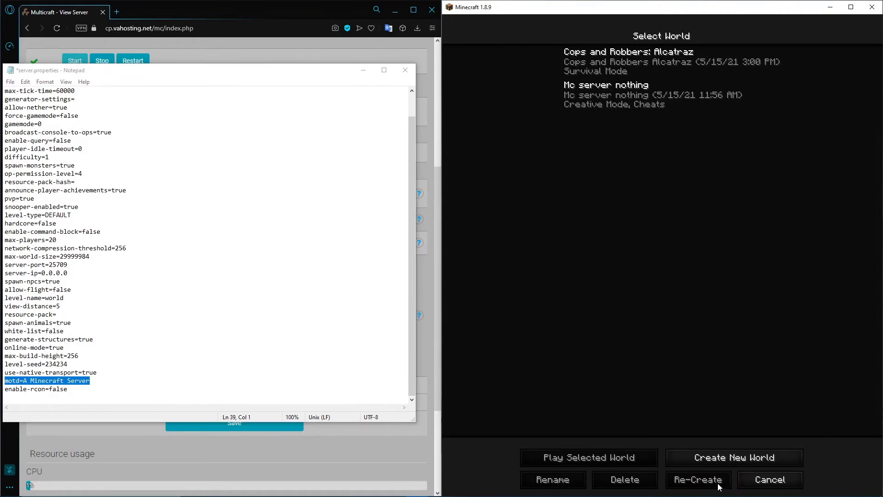
left_click(749, 478)
left_click(658, 215)
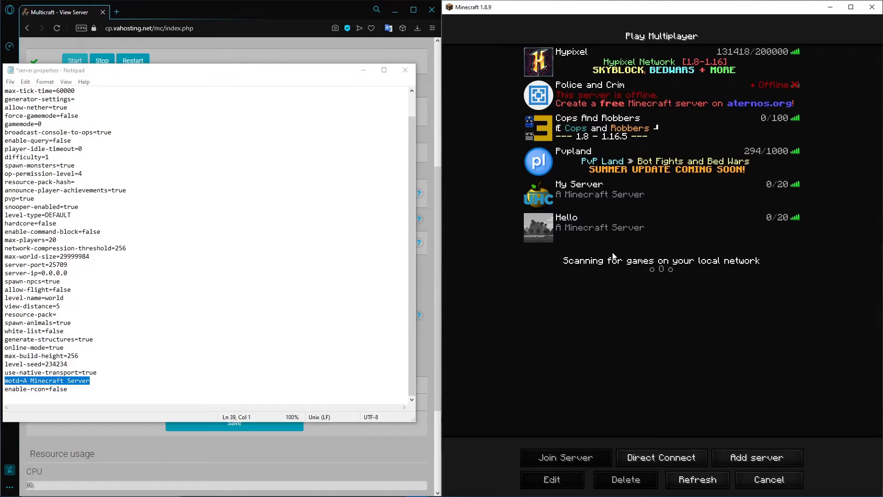
Replace the motd value in server.properties with "&3 My favortie UHC server!!"
left_click(24, 380)
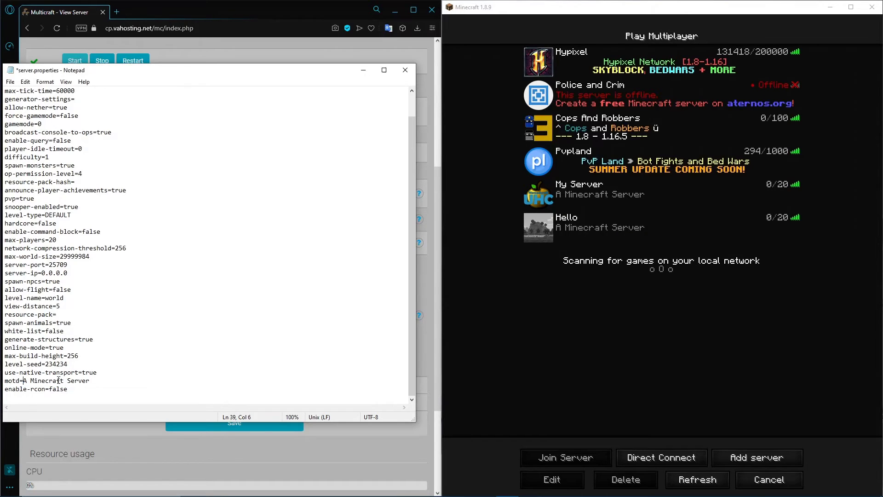
left_click_drag(90, 381, 24, 383)
type("My favoprtie UHC server!!")
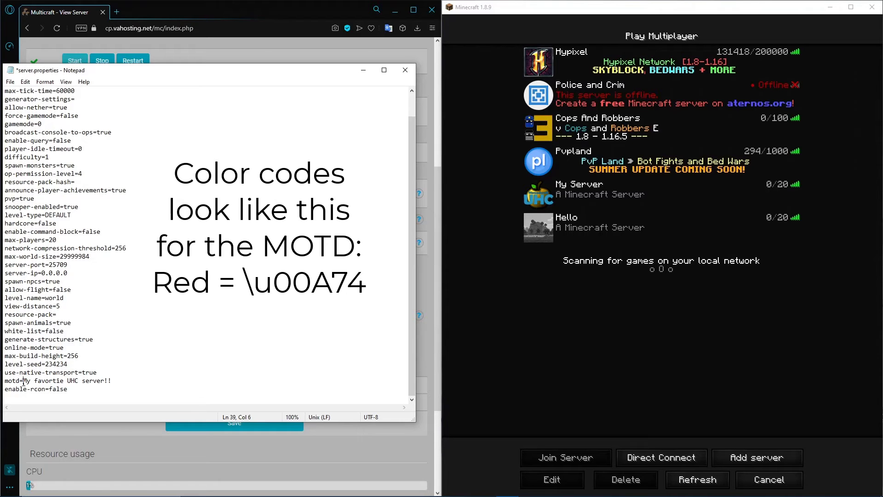
type("&3")
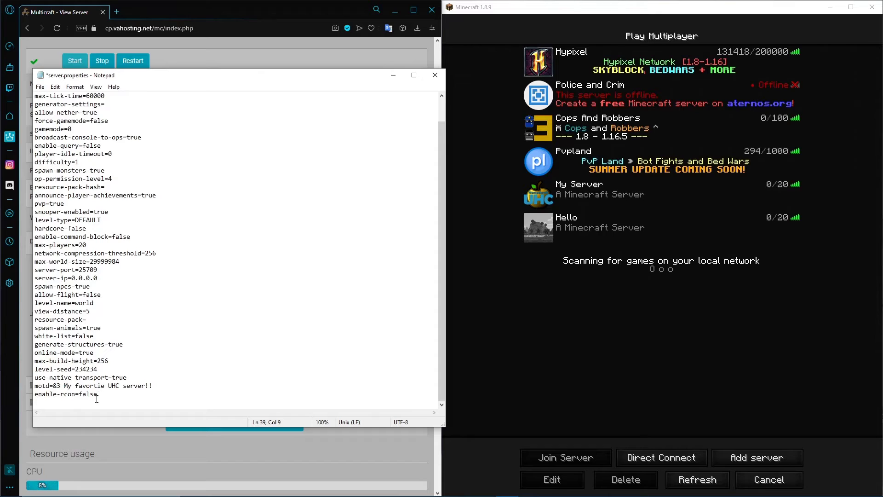
Highlight the enable-rcon line at the end of server.properties, and clear the highlight
left_click_drag(98, 394, 35, 394)
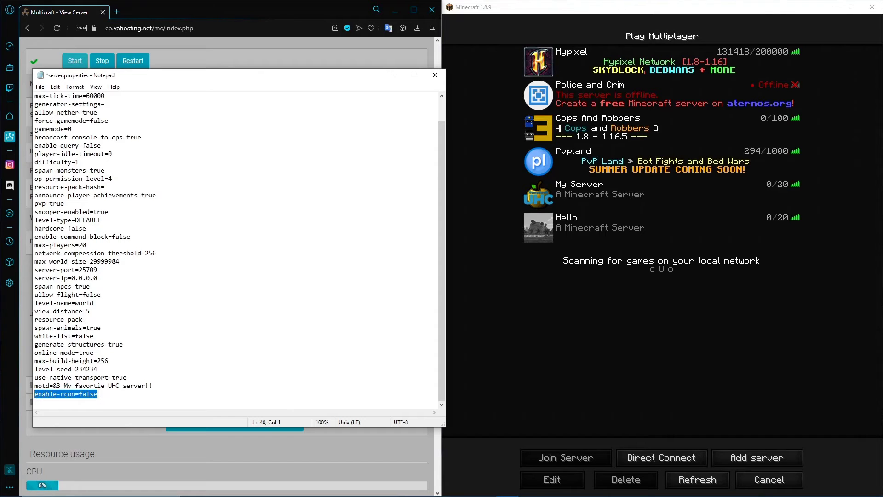
left_click(113, 396)
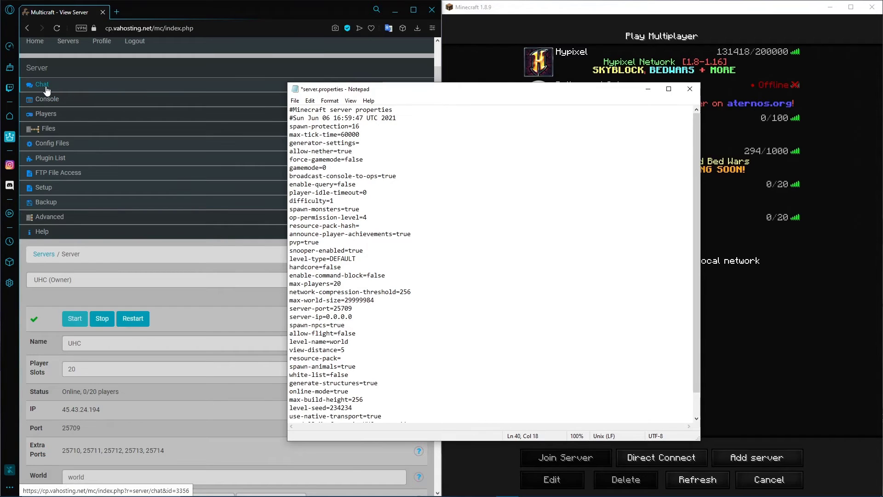
Look over the Multicraft server page, move the Notepad window clear of Minecraft, and review the whole server.properties file
scroll(64, 108, "up", 2)
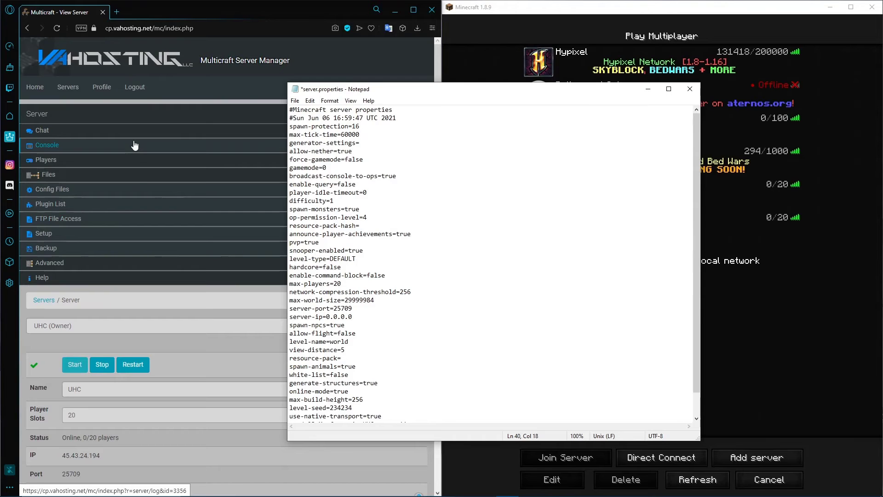
scroll(135, 146, "down", 2)
scroll(493, 244, "down", 1)
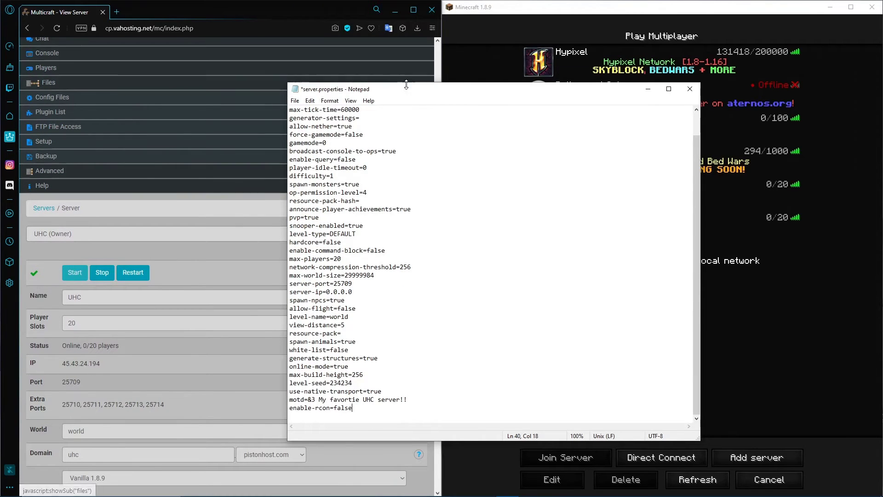
left_click_drag(412, 93, 140, 72)
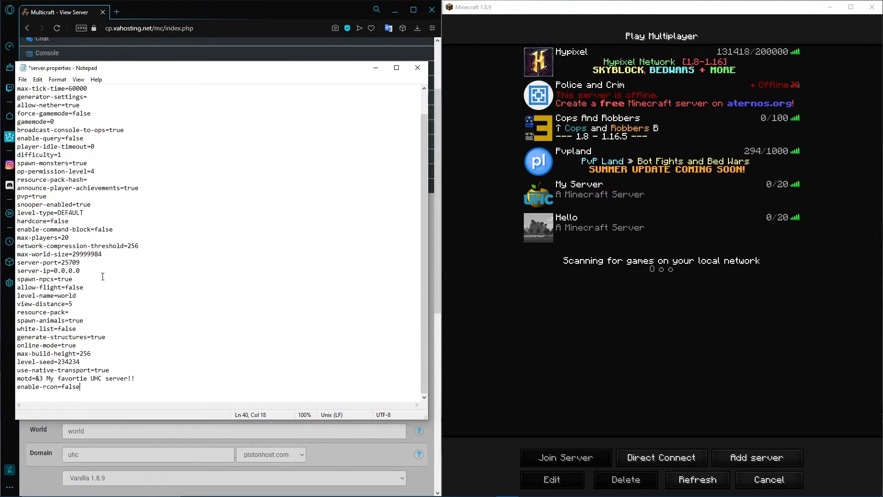
scroll(200, 319, "up", 1)
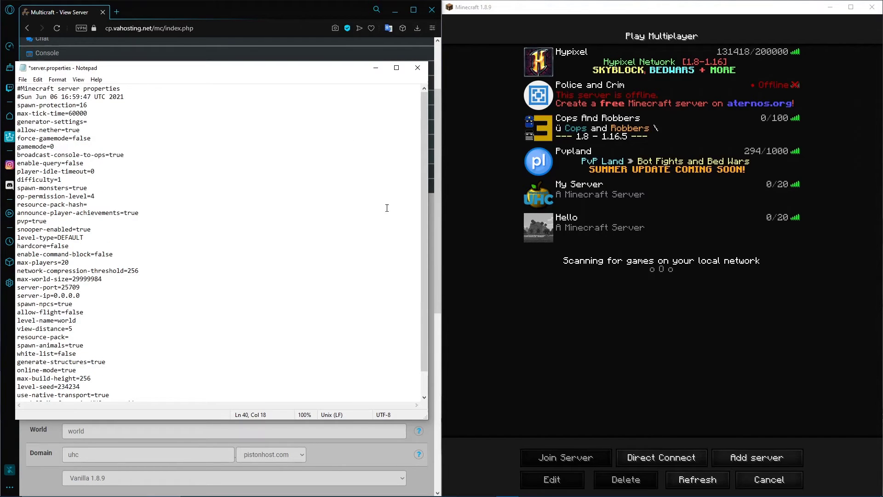
scroll(140, 199, "down", 1)
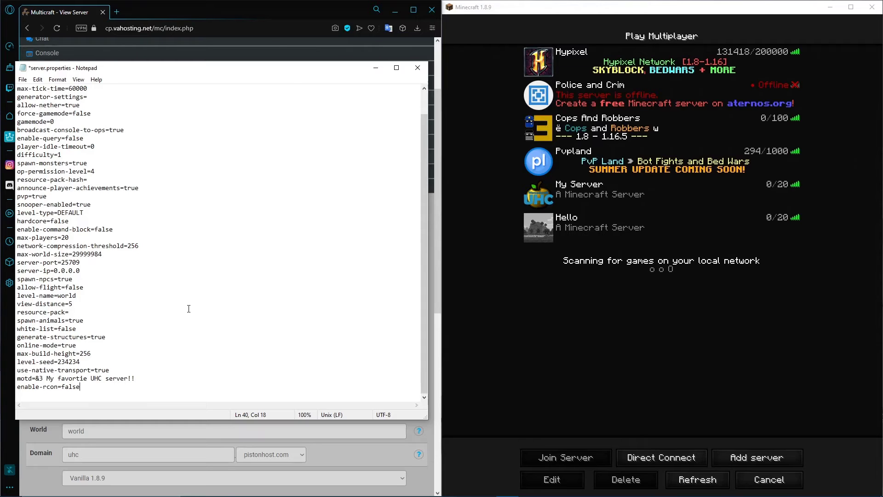
Save server.properties, upload it to the server through FileZilla, highlight the new motd text, and close Notepad
key("ctrl+s")
left_click(484, 488)
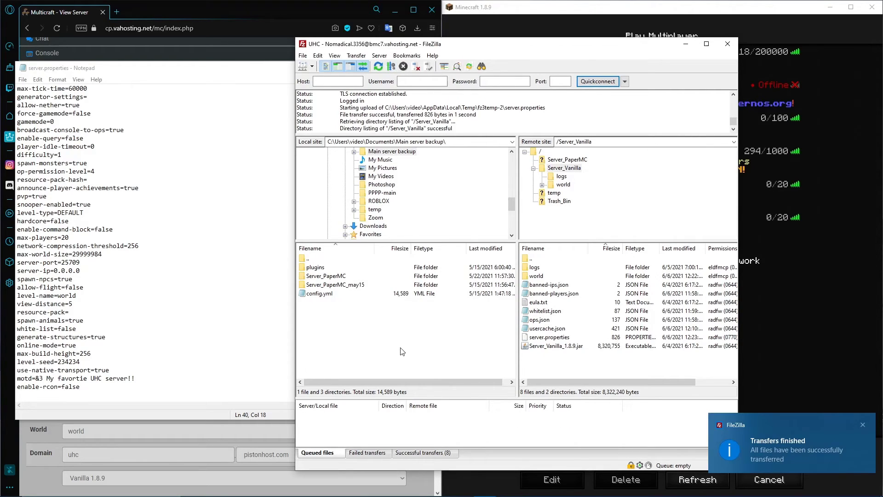
left_click(118, 379)
left_click_drag(135, 378, 43, 378)
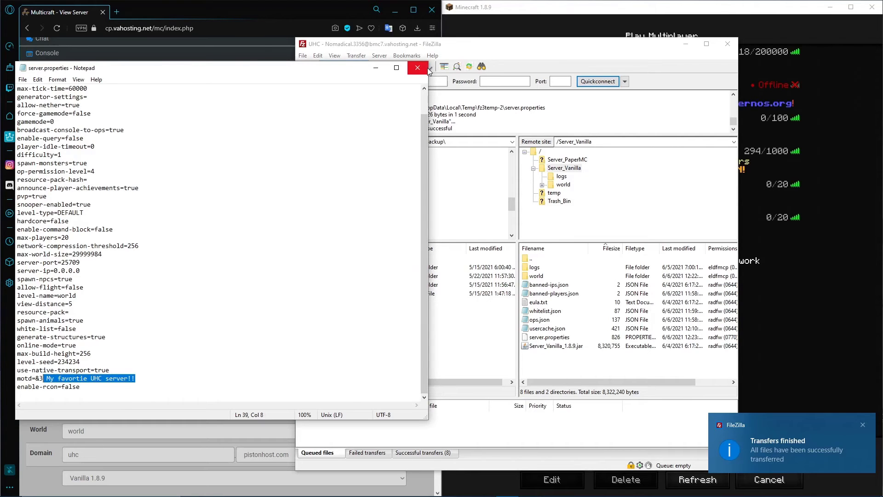
left_click(418, 67)
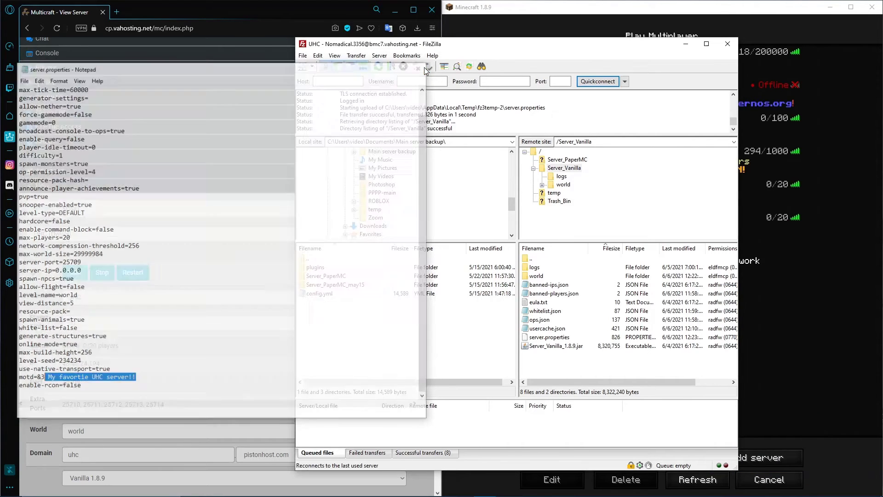
Move the FileZilla window aside and restart the UHC server in Multicraft
left_click_drag(456, 49, 499, 38)
left_click(210, 244)
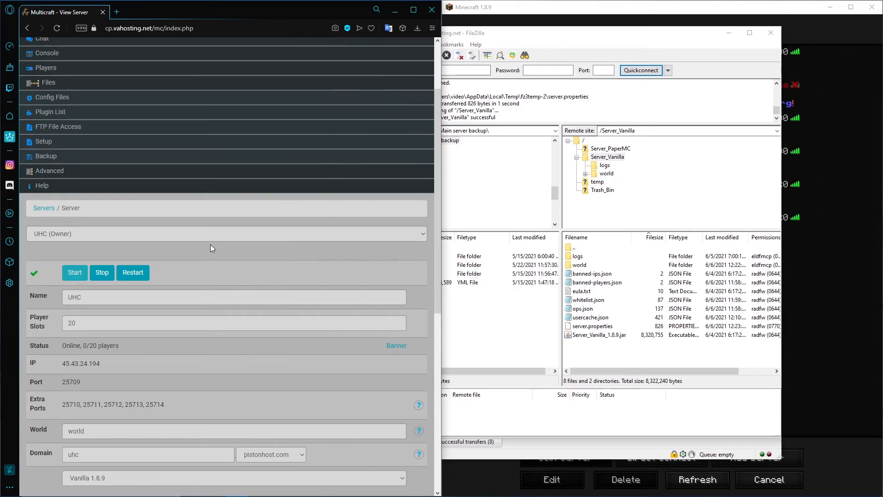
left_click(137, 273)
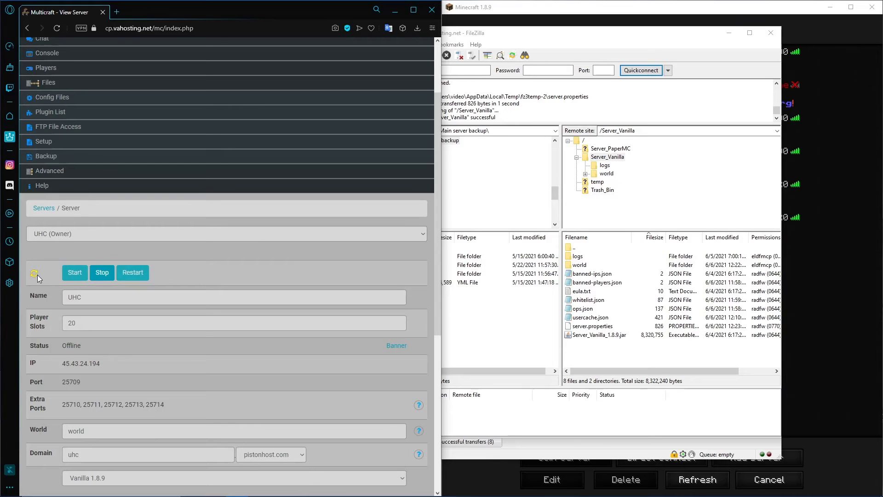
Minimize FileZilla and refresh Minecraft's multiplayer server list to check the server description
left_click(695, 39)
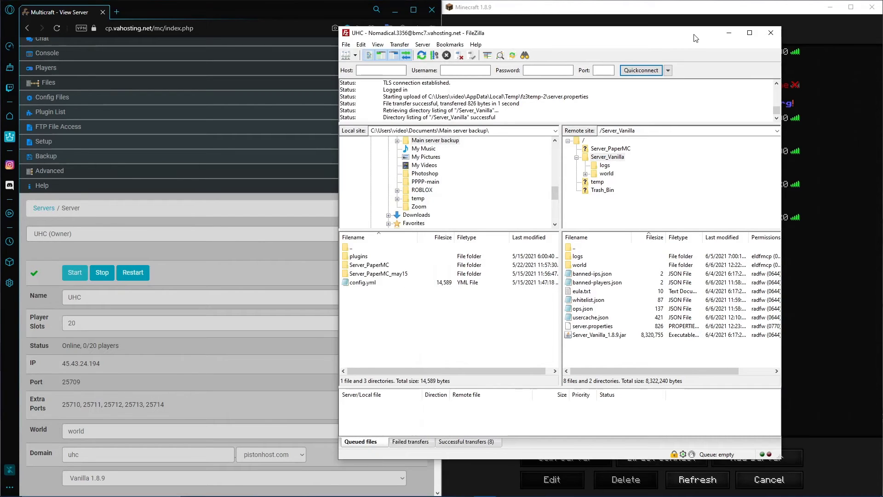
left_click(729, 32)
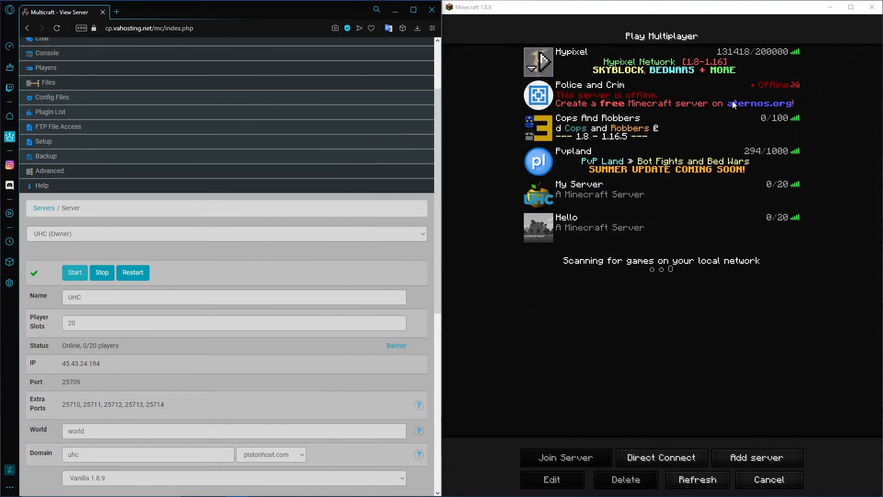
left_click(704, 474)
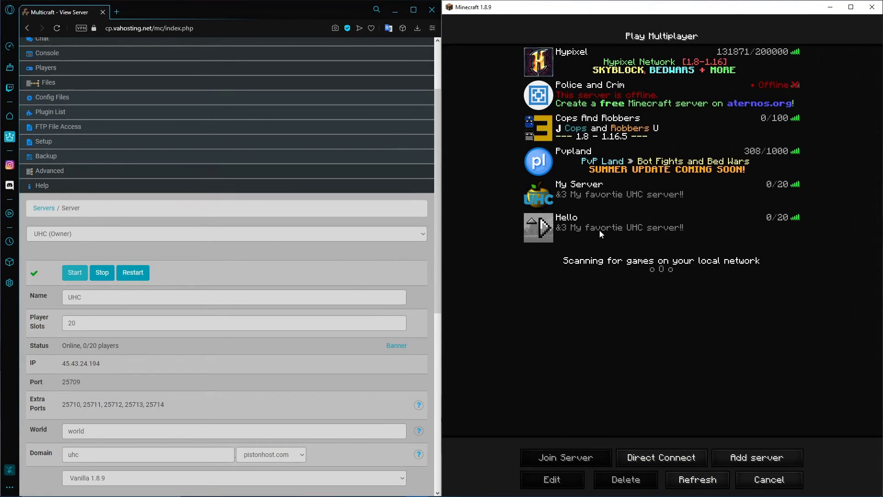
Join the "Hello" server from the list and walk around the world, past the trees toward the pond
double_click(691, 225)
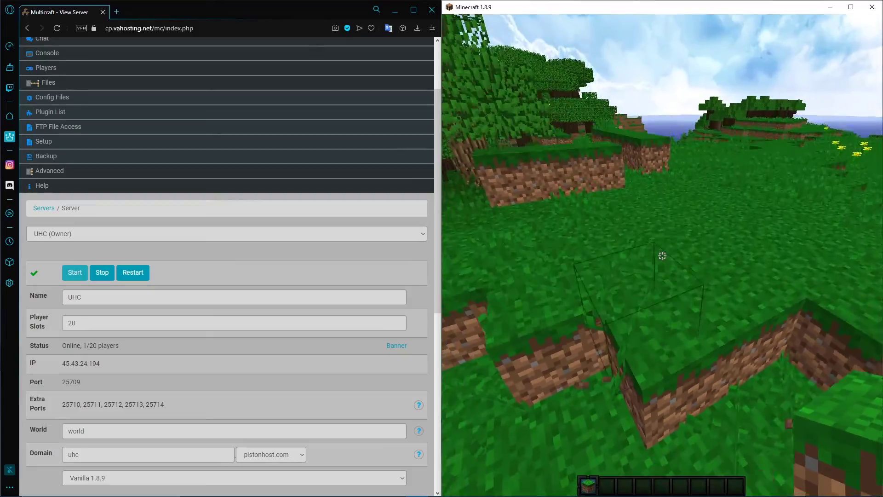
key("w")
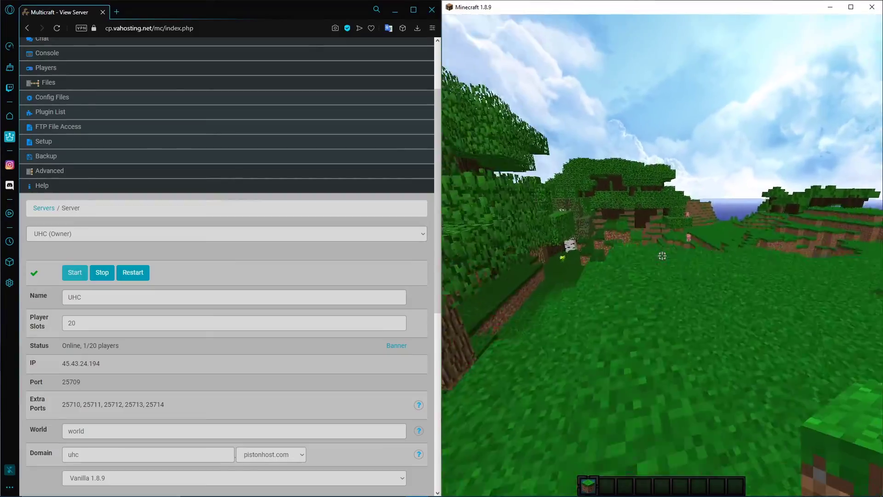
key("w")
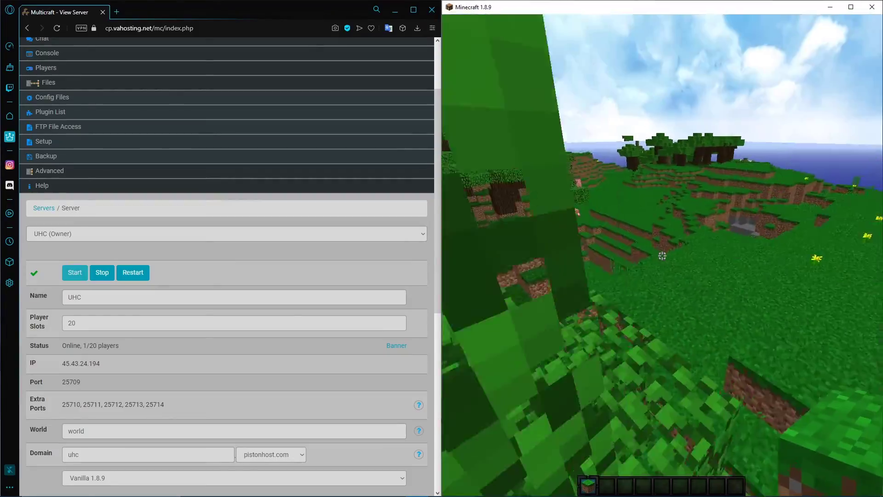
key("w")
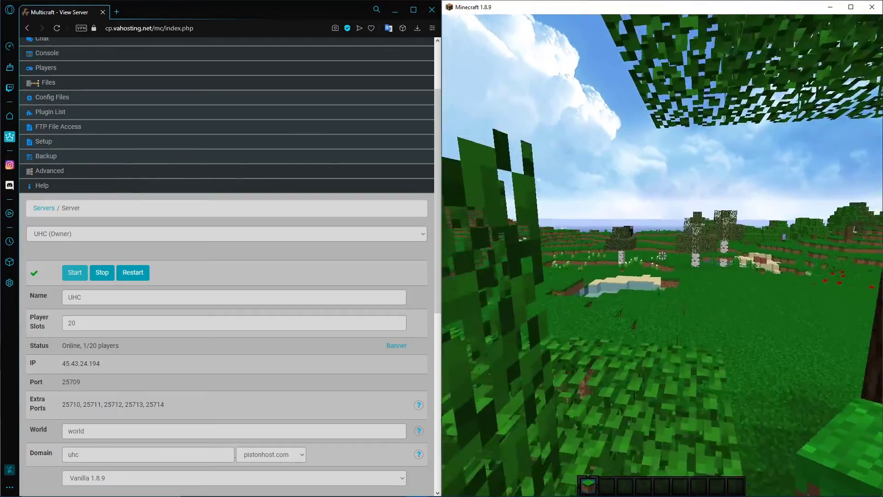
key("w")
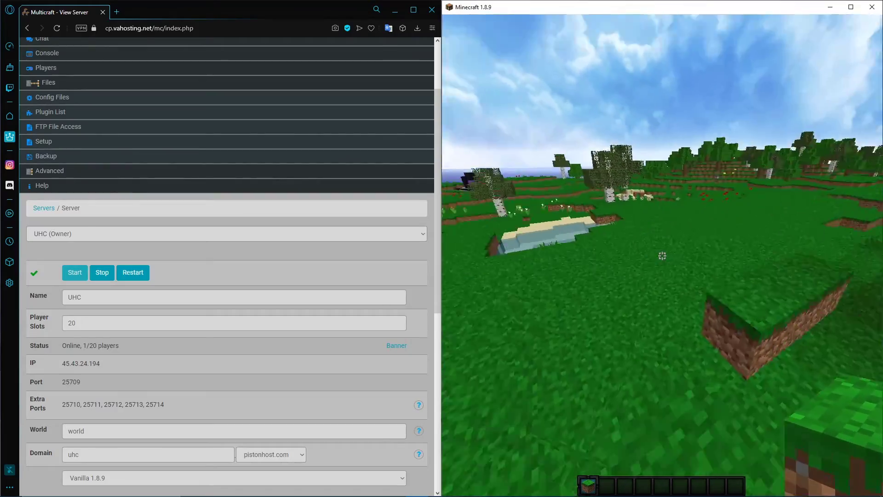
Grant the player's own account operator status with the /op command in the game chat
type("w")
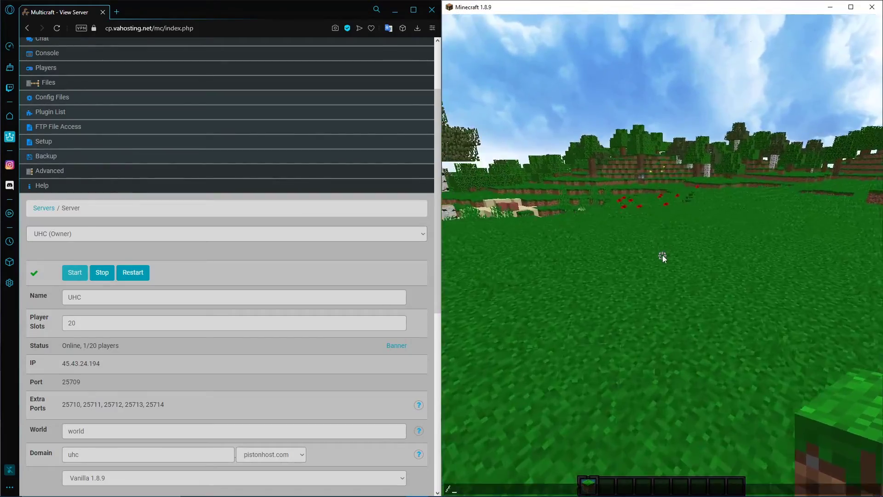
type("/op N")
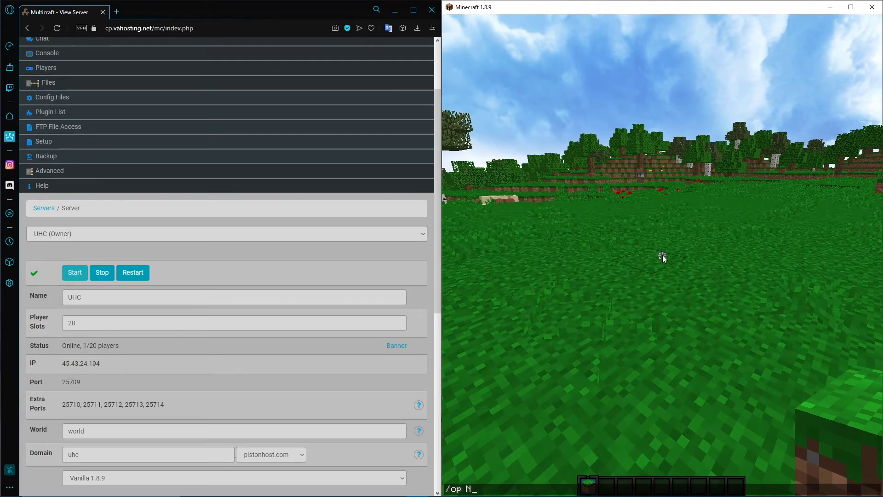
type("omadical")
key("Return")
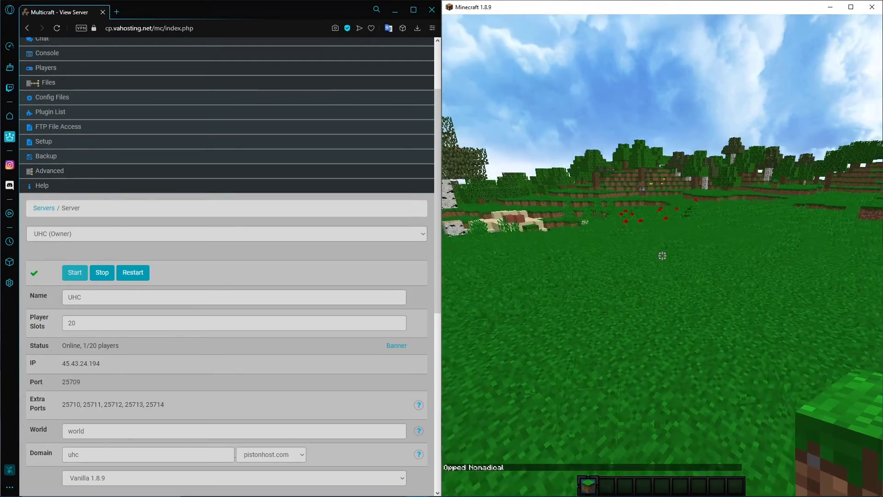
Fly over the pond and trees, and set the game mode with /gamemode creative
key("w")
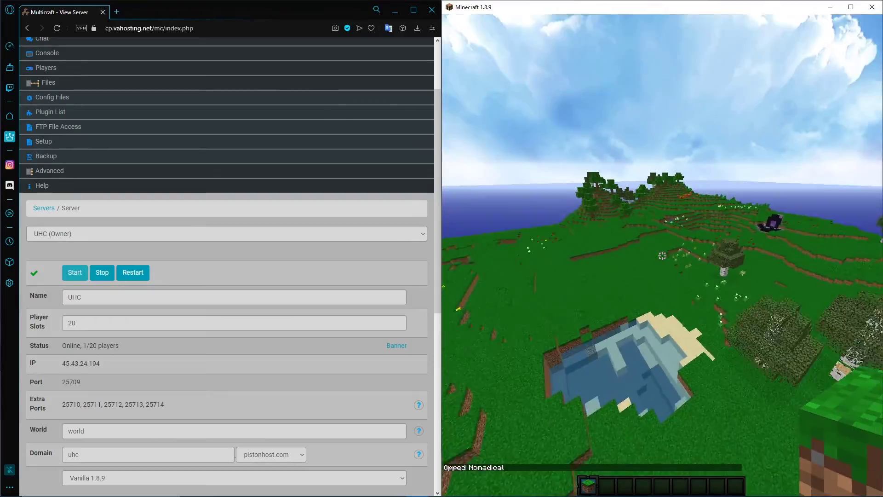
key("w")
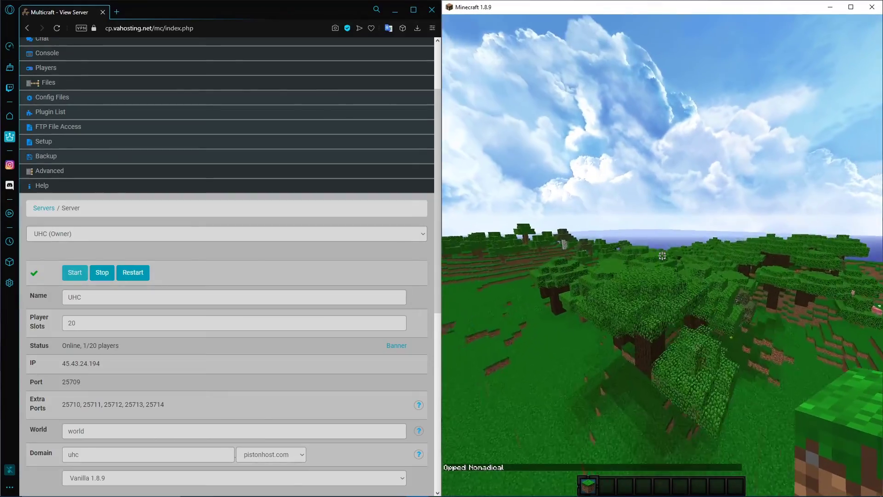
key("space")
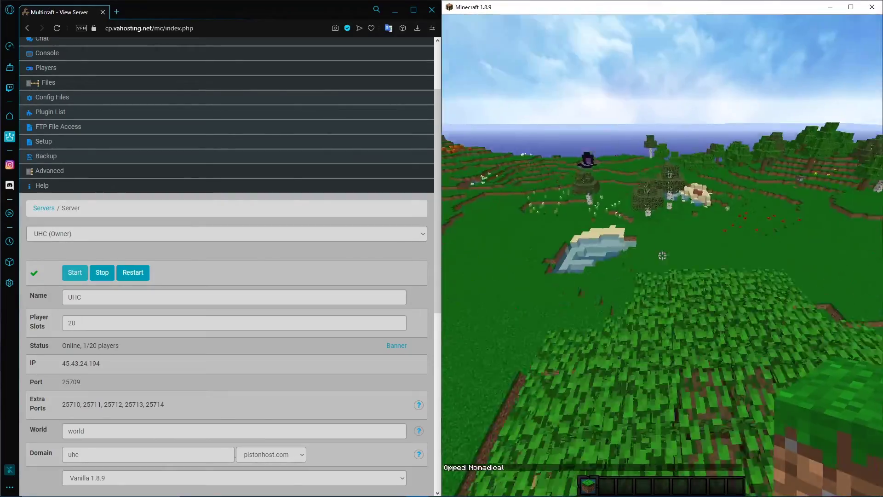
key("slash")
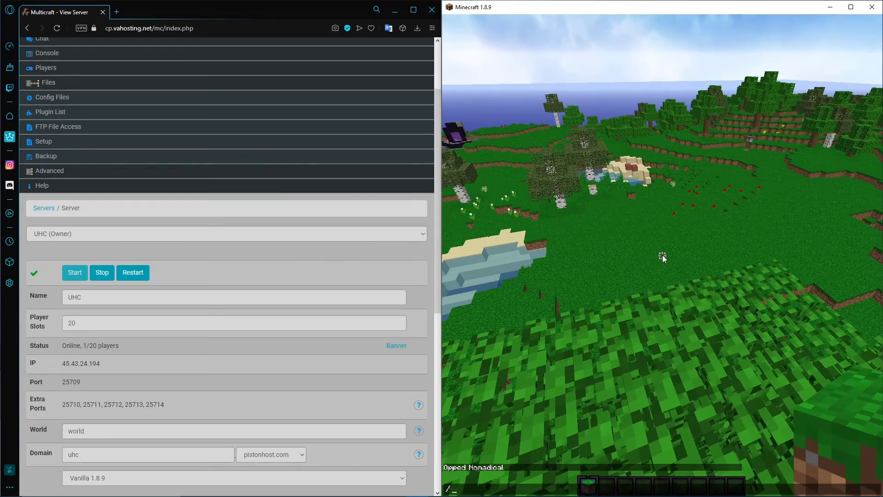
type("gamemode cre")
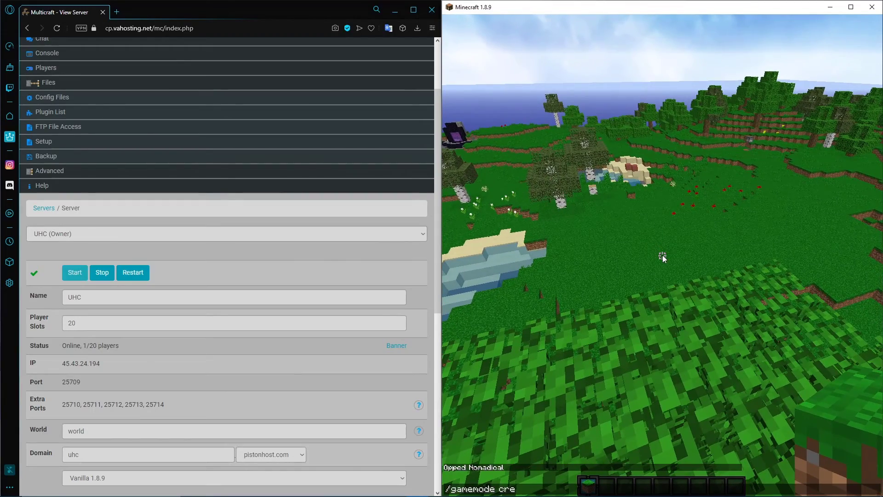
type("ative")
key("Return")
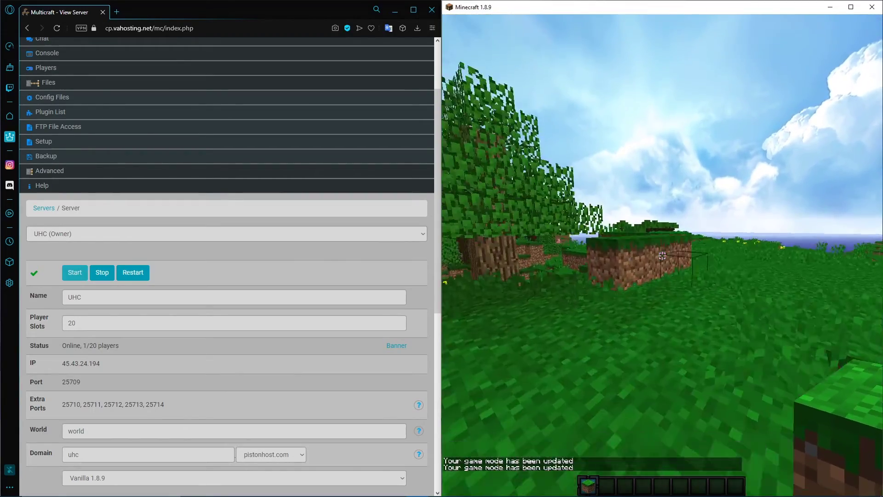
Roam the world past the birch trees with an empty hotbar slot selected, and disconnect to the multiplayer server list
right_click(663, 256)
right_click(662, 256)
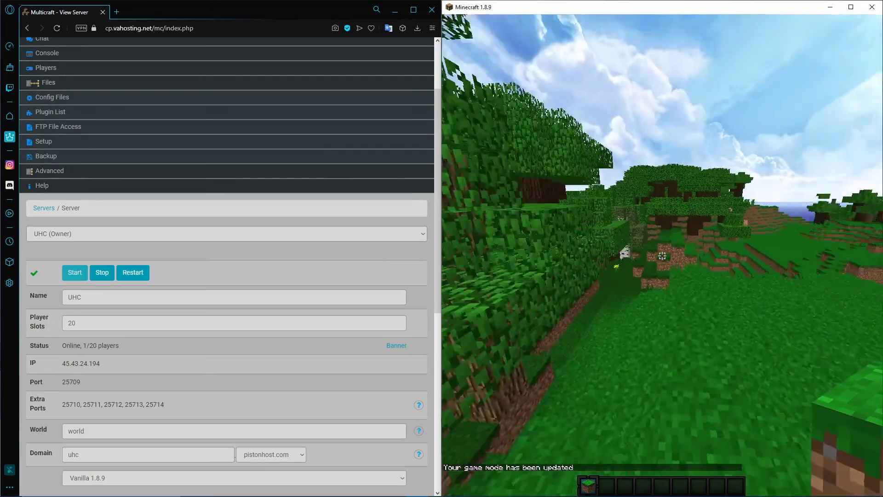
scroll(662, 255, "down", 1)
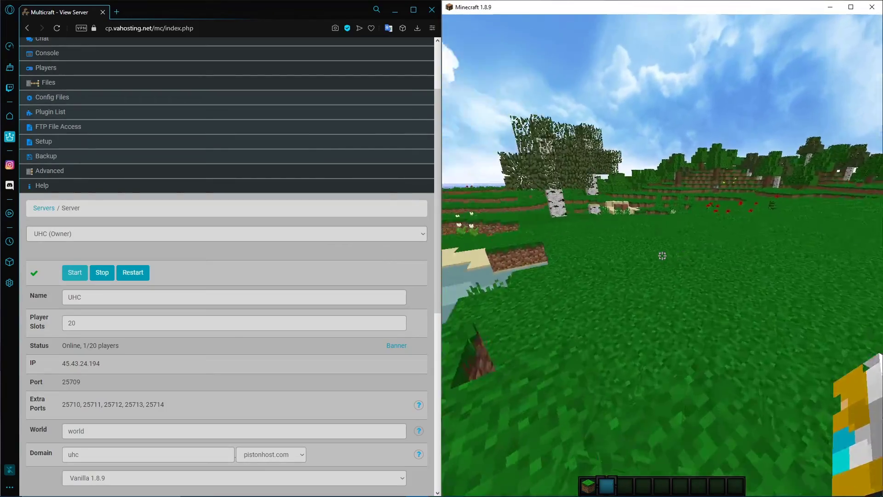
key("w")
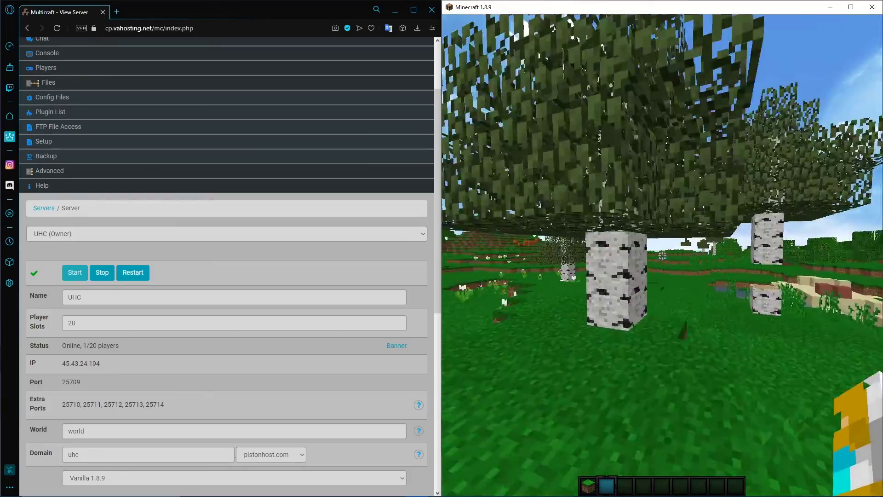
key("w")
key("space")
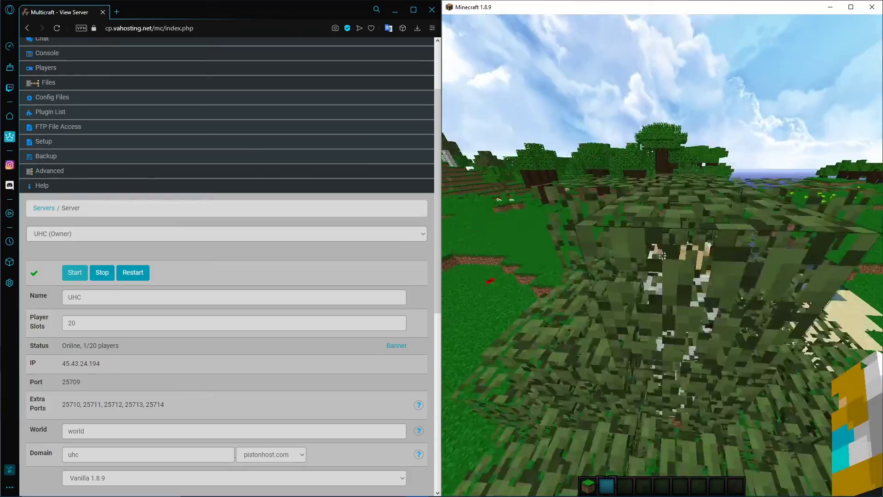
key("w")
key("space")
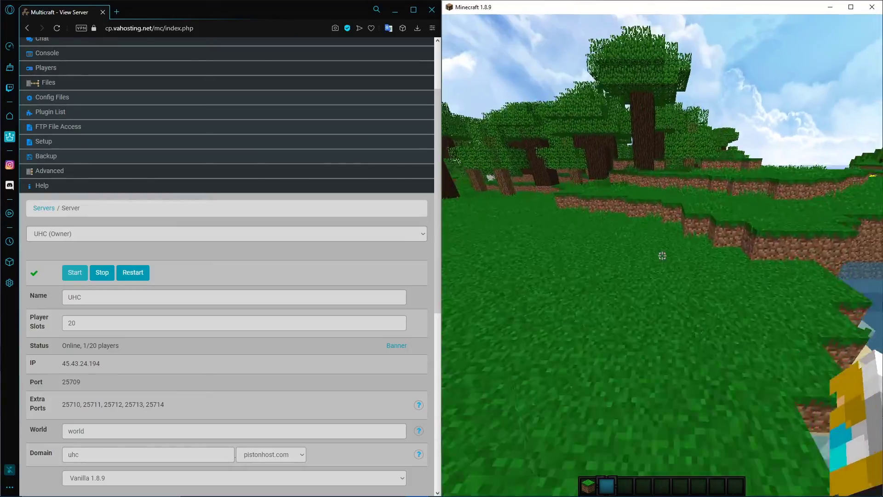
key("w")
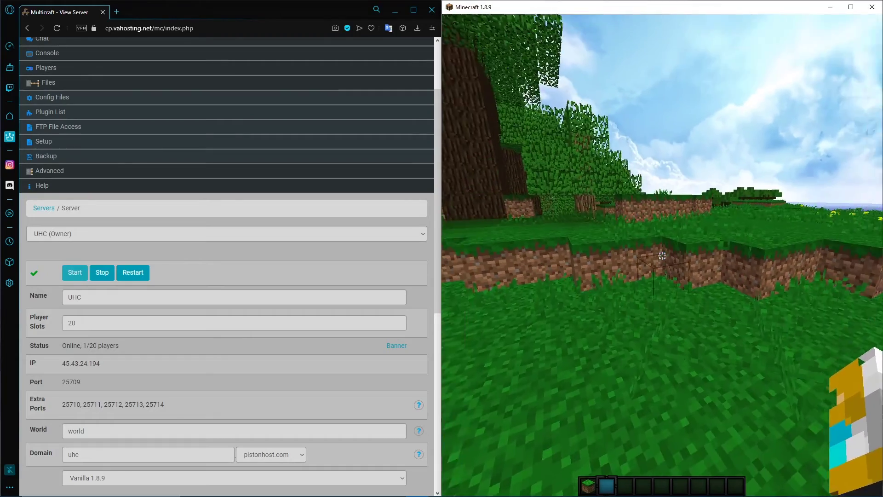
key("Escape")
left_click(658, 240)
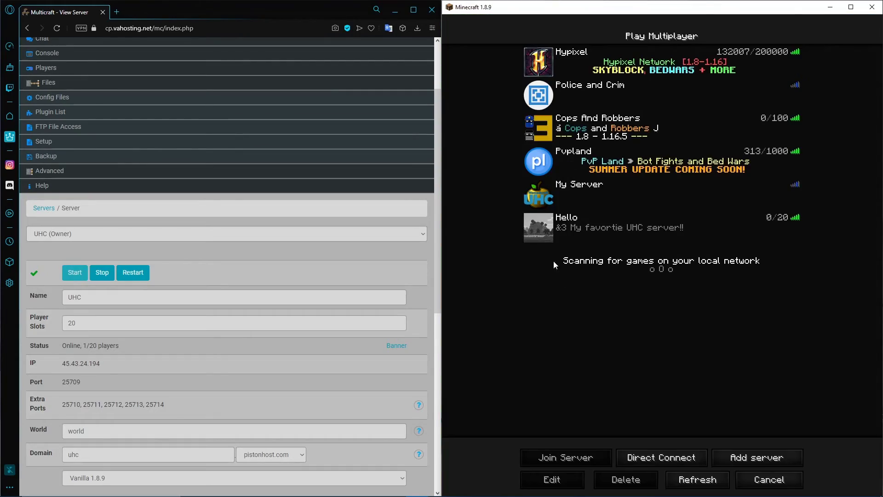
Switch to FileZilla, download server-icon.png from the Server_PaperMC folder, and upload it to the Server_Vanilla folder
mouse_move(567, 224)
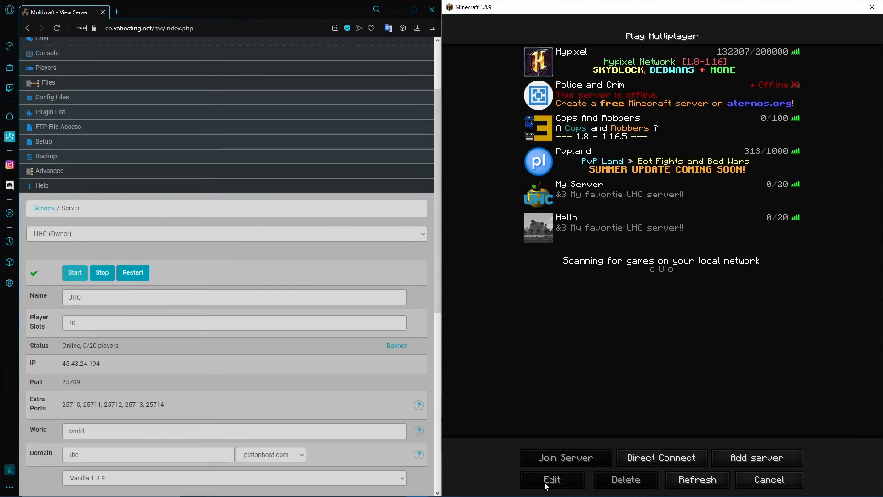
left_click(484, 487)
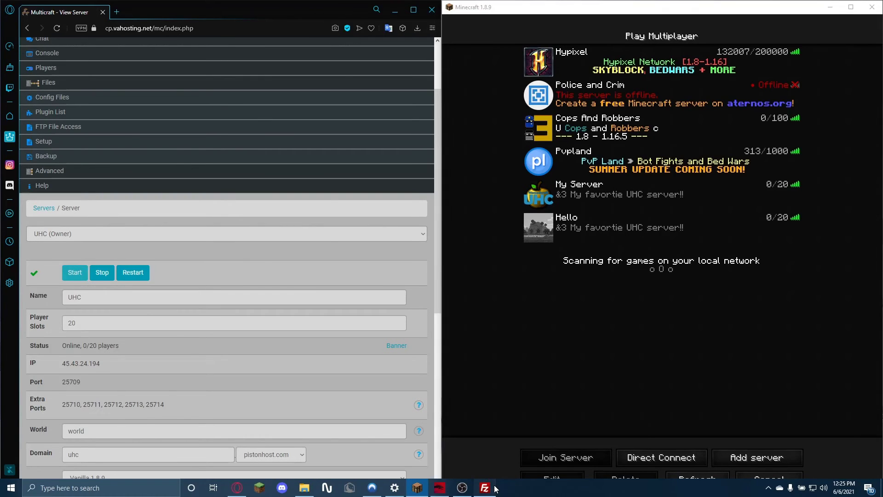
left_click(610, 148)
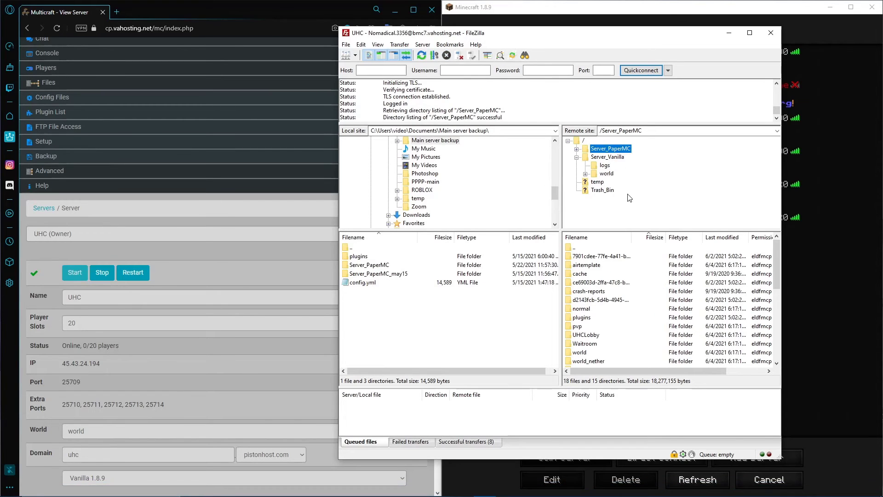
scroll(602, 275, "down", 7)
right_click(599, 336)
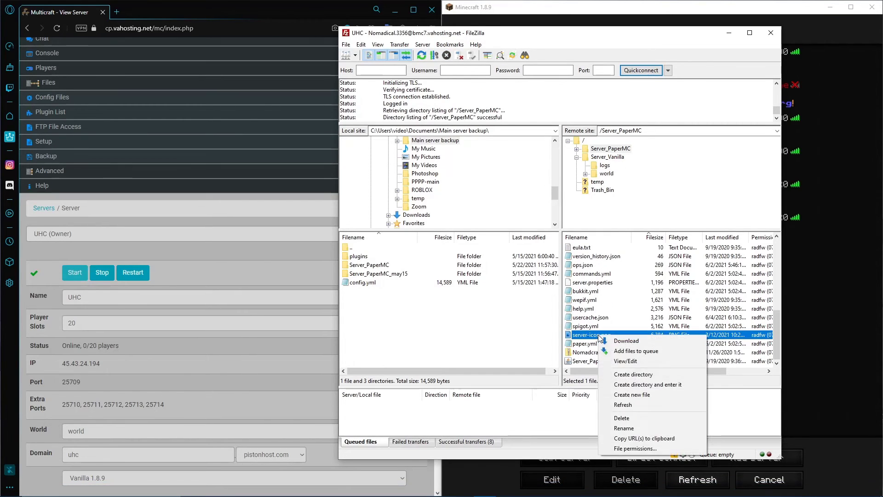
left_click(614, 341)
left_click(606, 173)
left_click(607, 157)
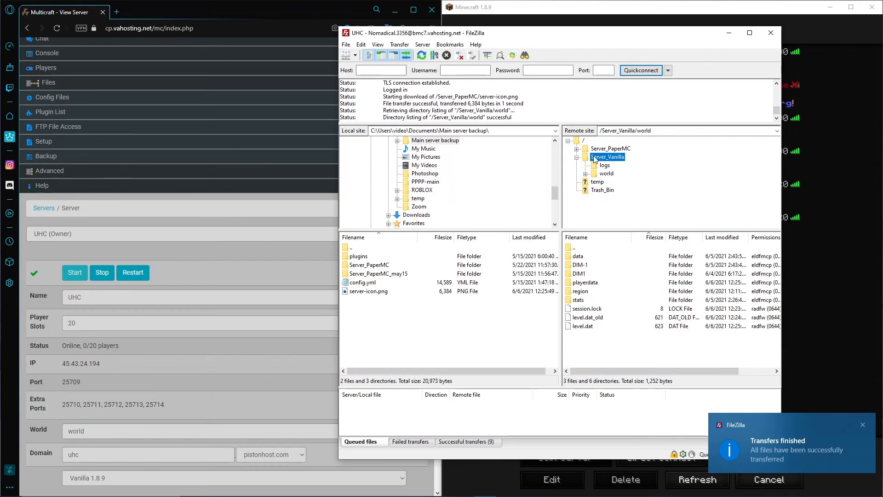
Open the local server-icon.png and examine its canvas width and height in Paint 3D
double_click(382, 292)
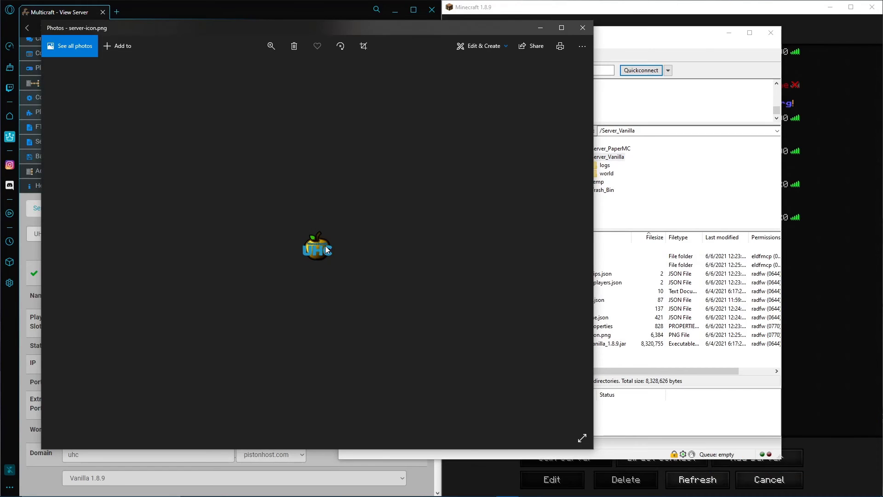
scroll(327, 260, "up", 2)
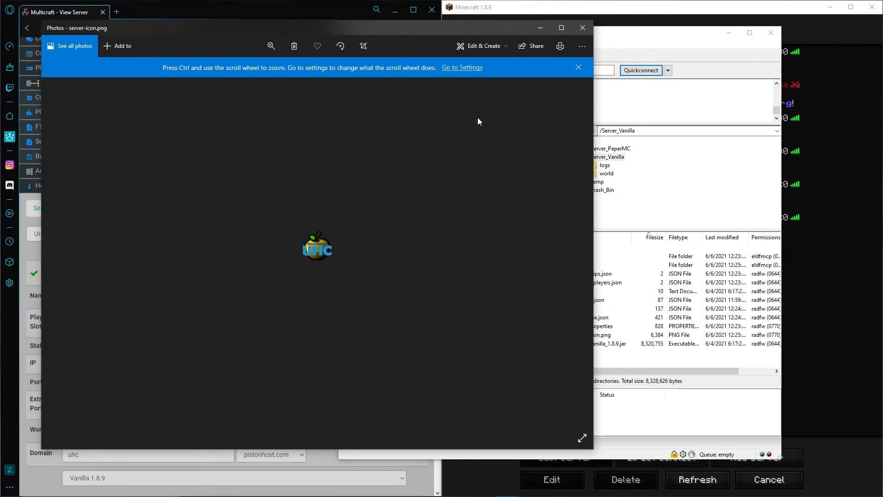
left_click(577, 68)
scroll(324, 241, "up", 3, "ctrl")
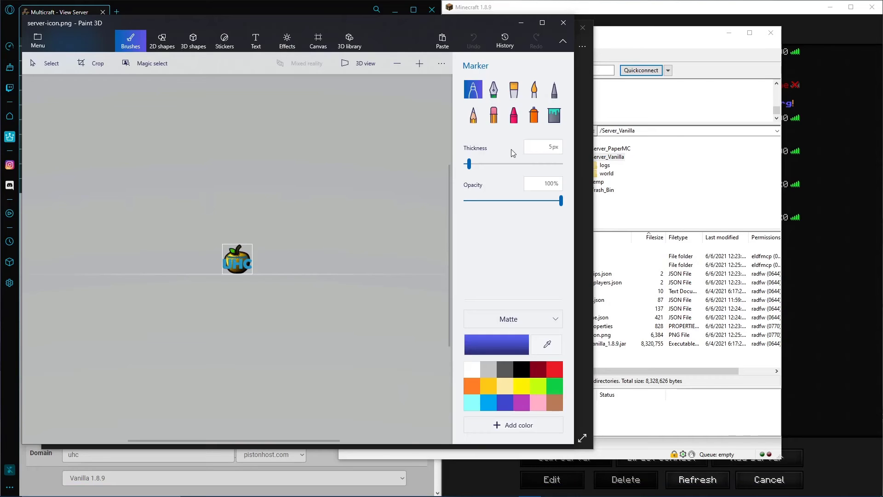
left_click(318, 41)
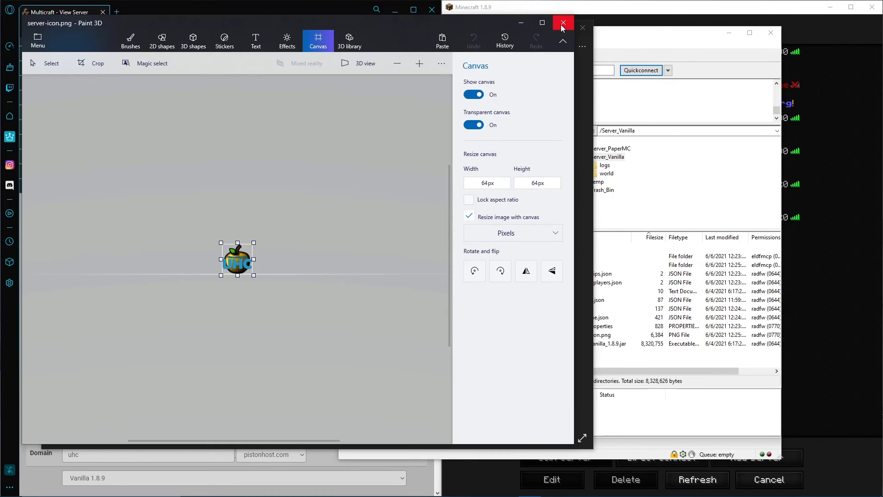
Delete server-icon.png from the remote Server_Vanilla folder in FileZilla and upload the local copy there again
left_click(729, 221)
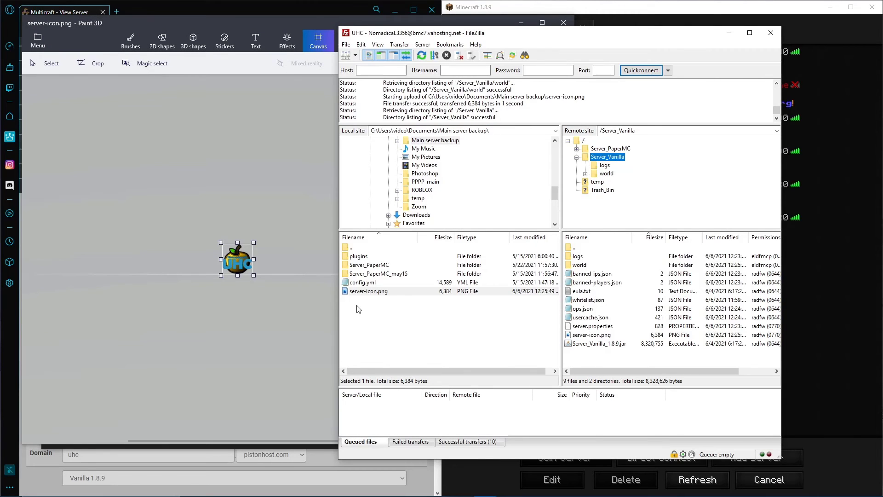
left_click(600, 338)
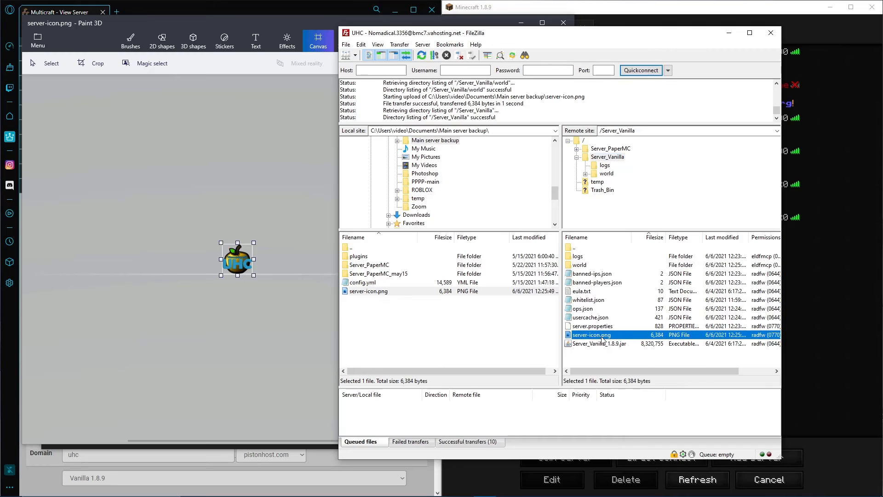
right_click(622, 336)
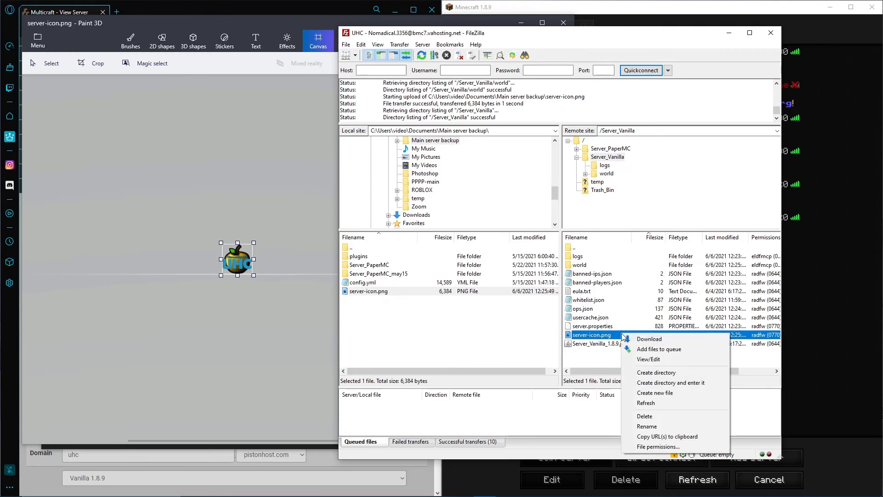
left_click(644, 416)
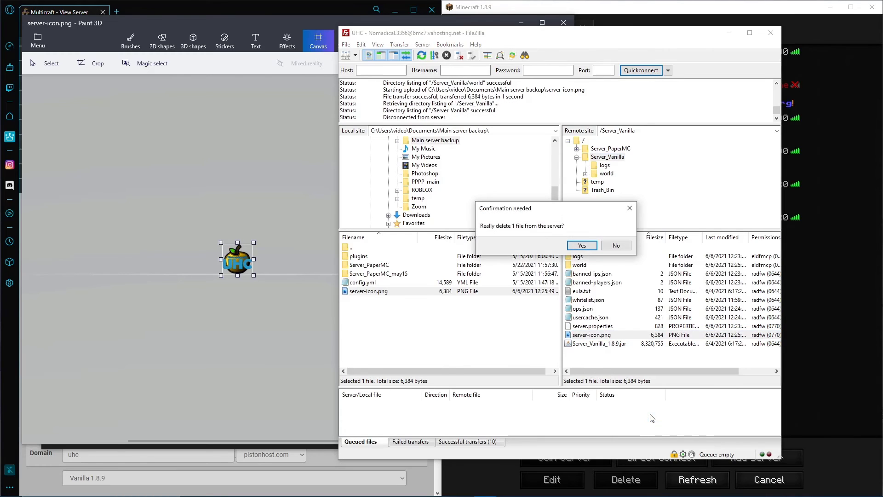
left_click(582, 245)
left_click_drag(411, 293, 590, 358)
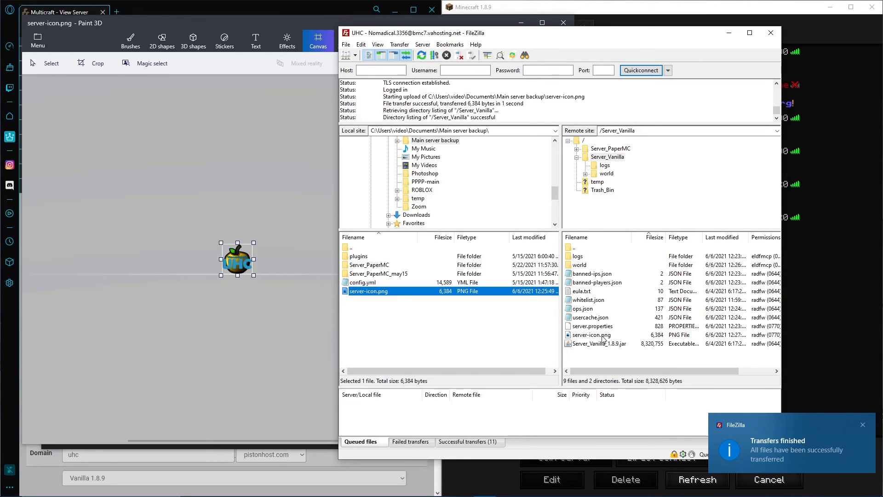
left_click(606, 339)
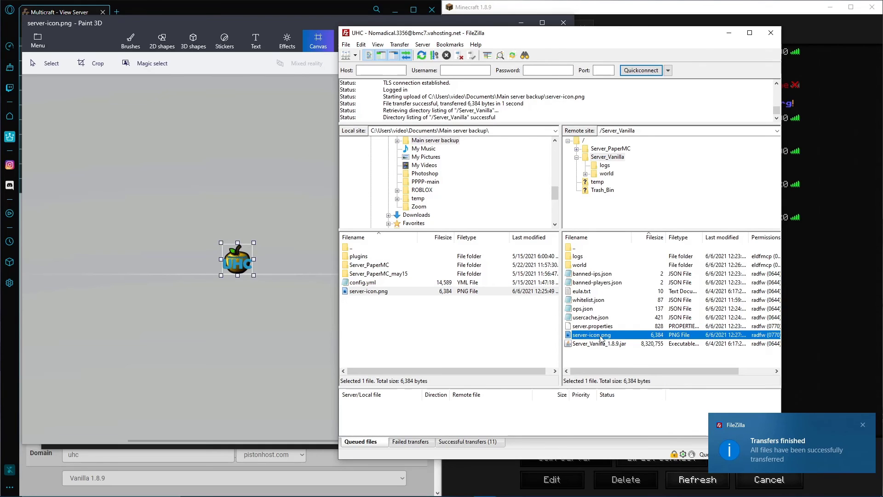
Restart the UHC server in Multicraft and refresh Minecraft's multiplayer list to check the server icon
left_click(563, 23)
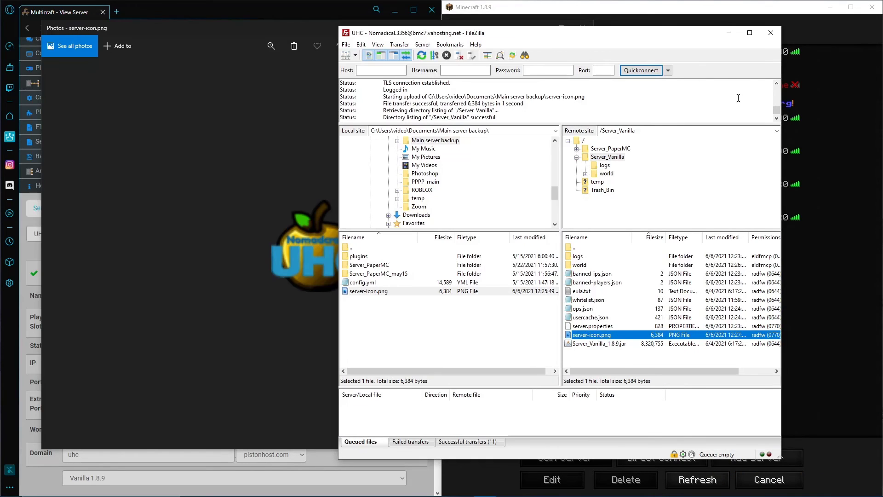
left_click(205, 470)
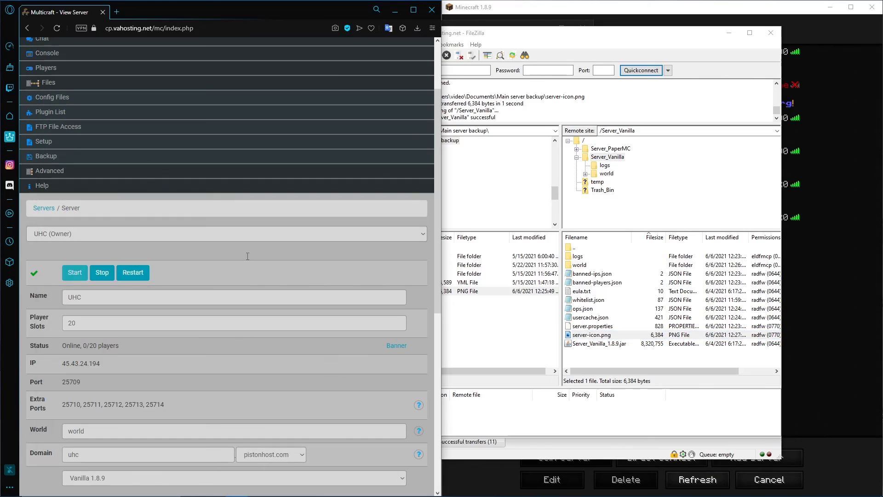
left_click(131, 277)
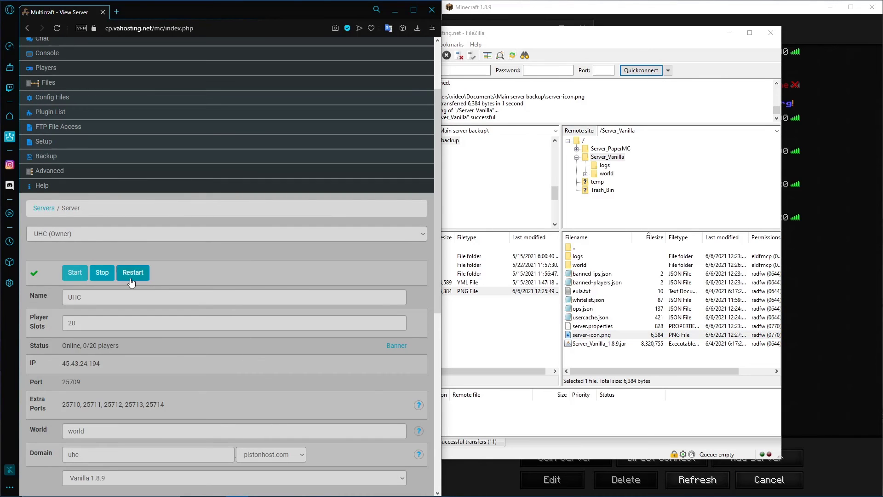
left_click(828, 295)
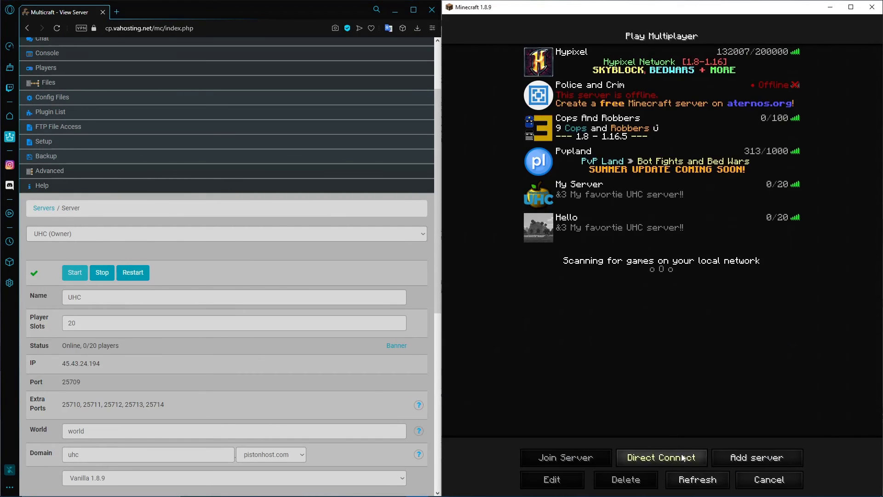
left_click(685, 481)
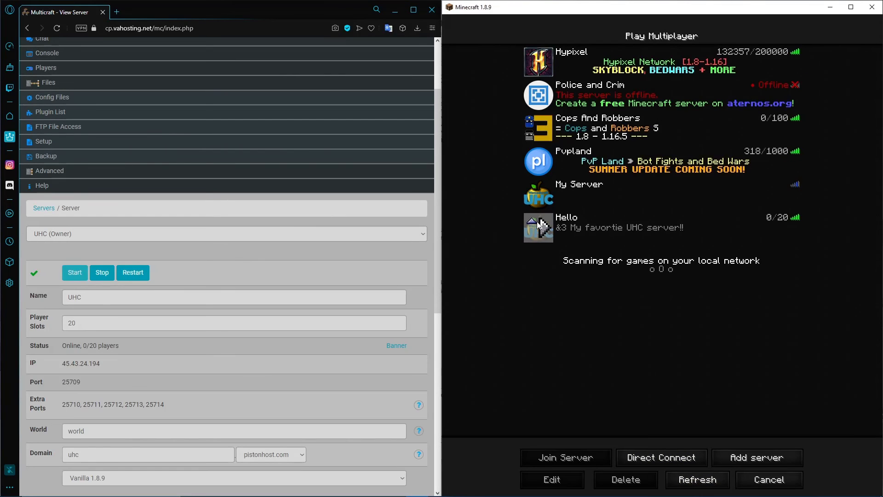